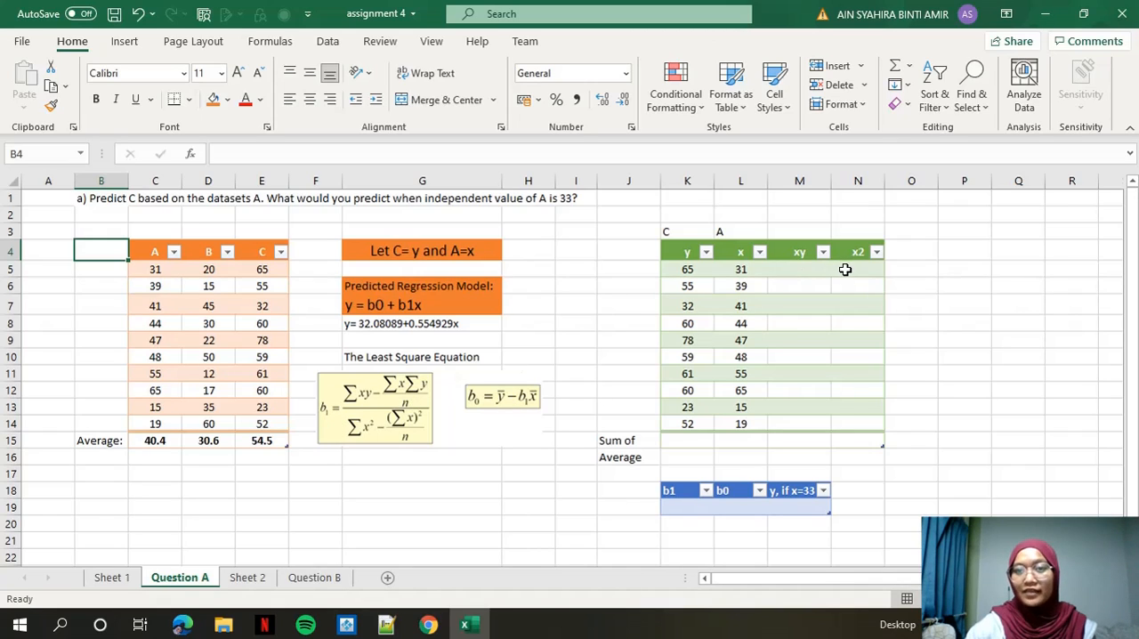
Fill the xy column of the green table with the product of x and y, using =[@x]*[@y] from M5.
left_click(799, 268)
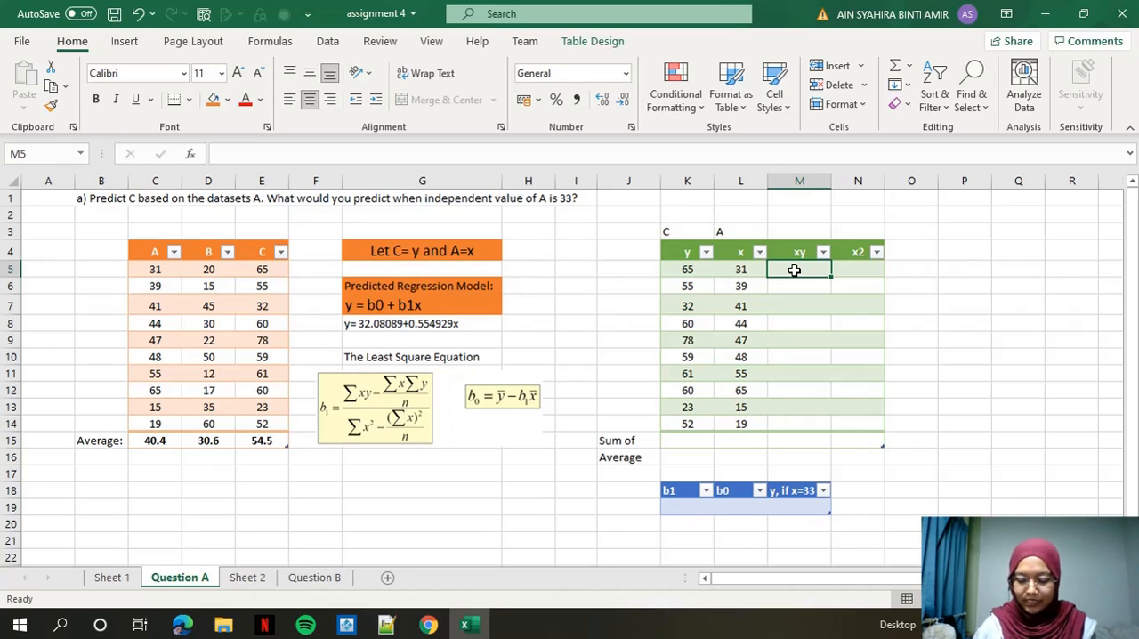
type("=")
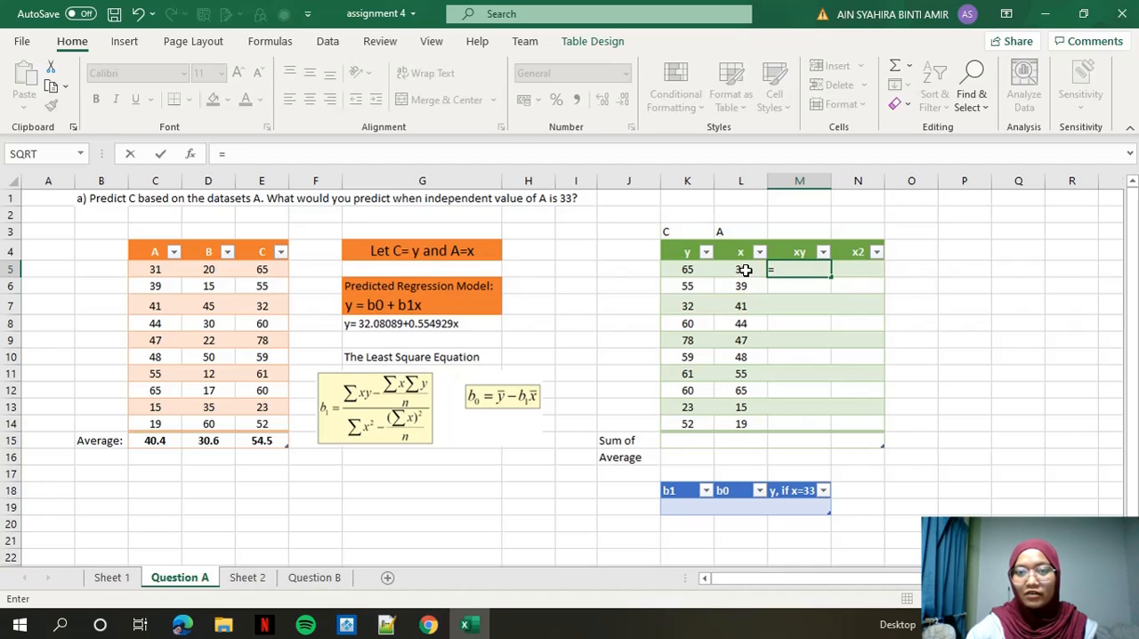
left_click(745, 269)
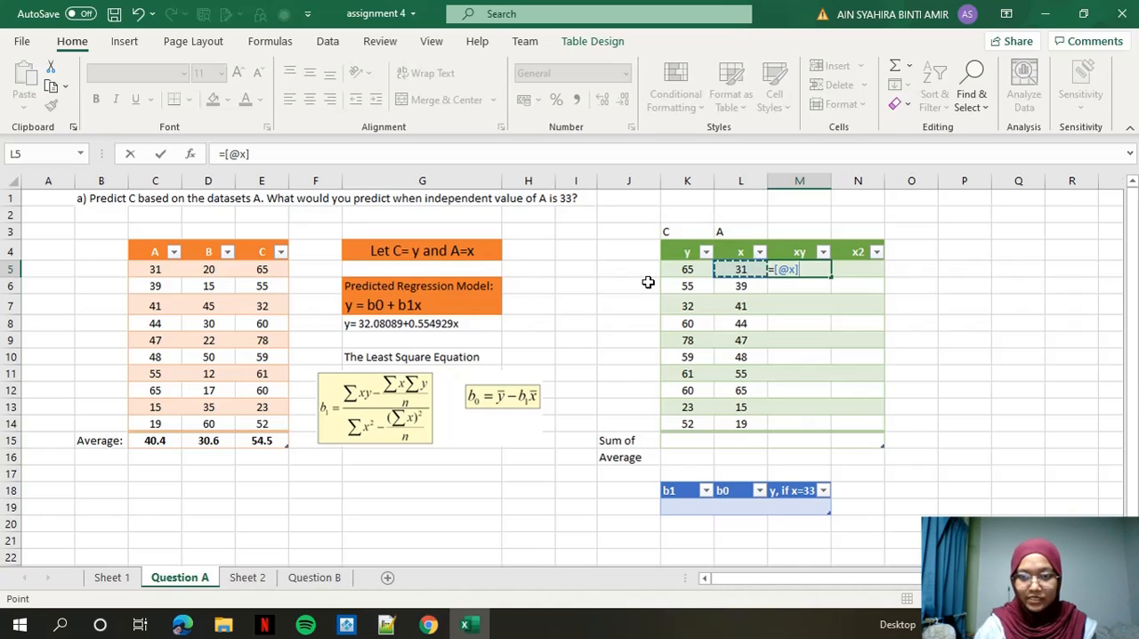
type("*")
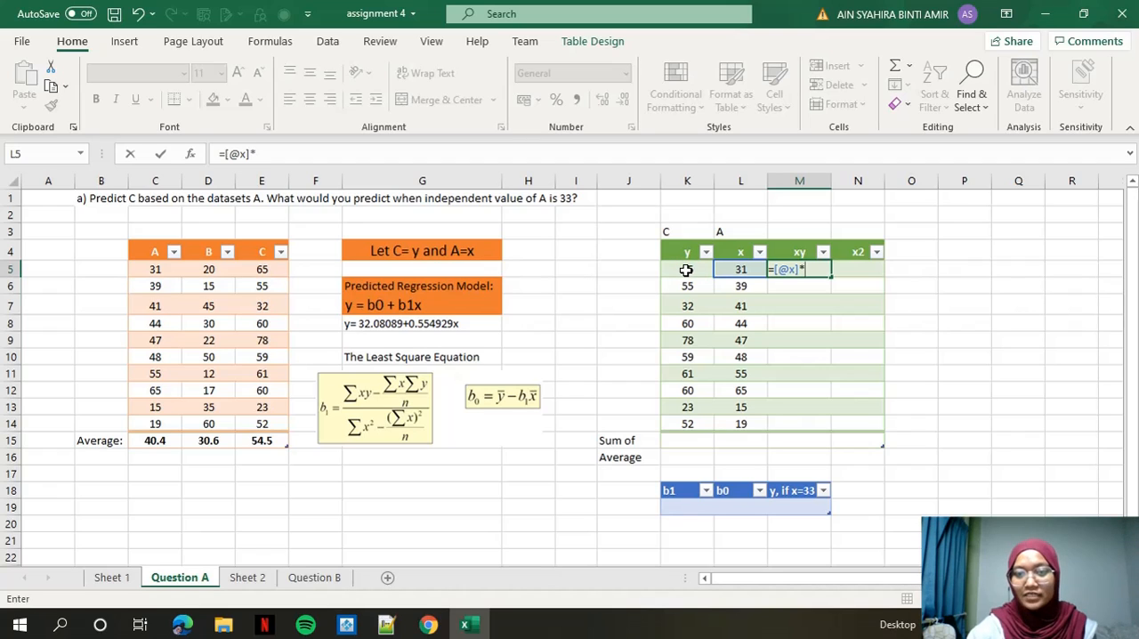
left_click(686, 270)
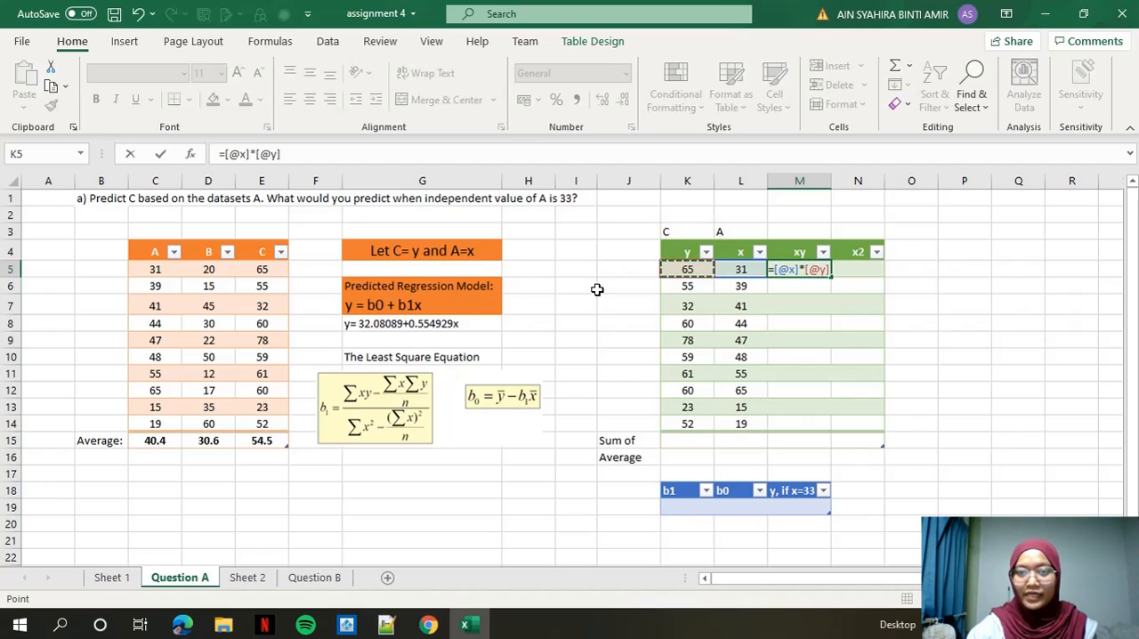
key("Return")
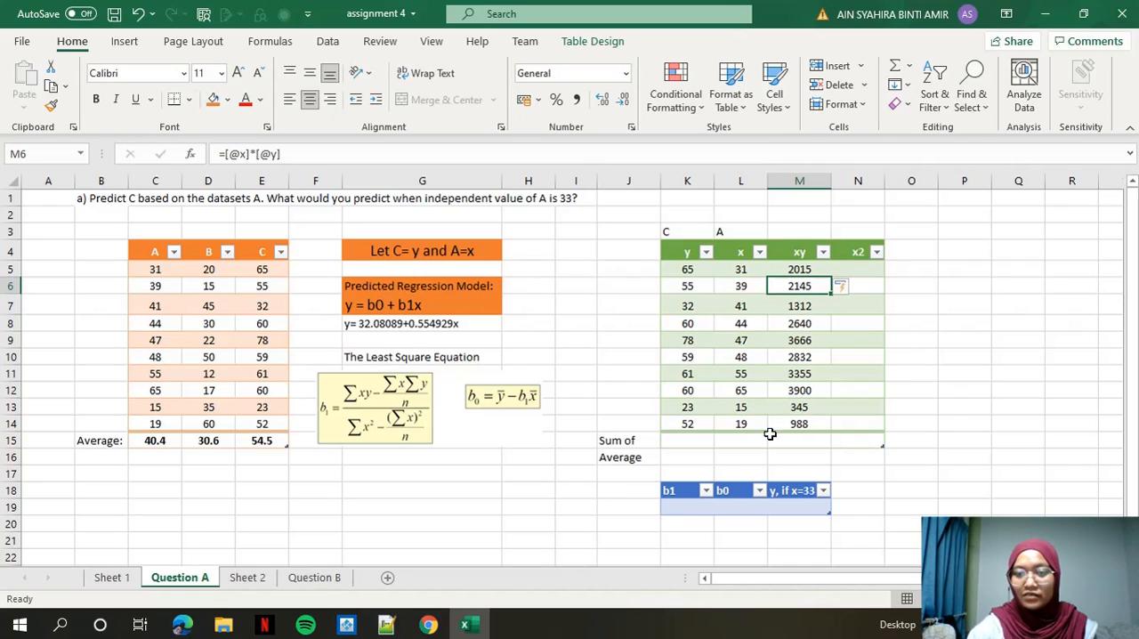
Fill the x2 column of the green table with the squares of x, using =POWER([@x],2) from N5.
left_click(861, 269)
type("=")
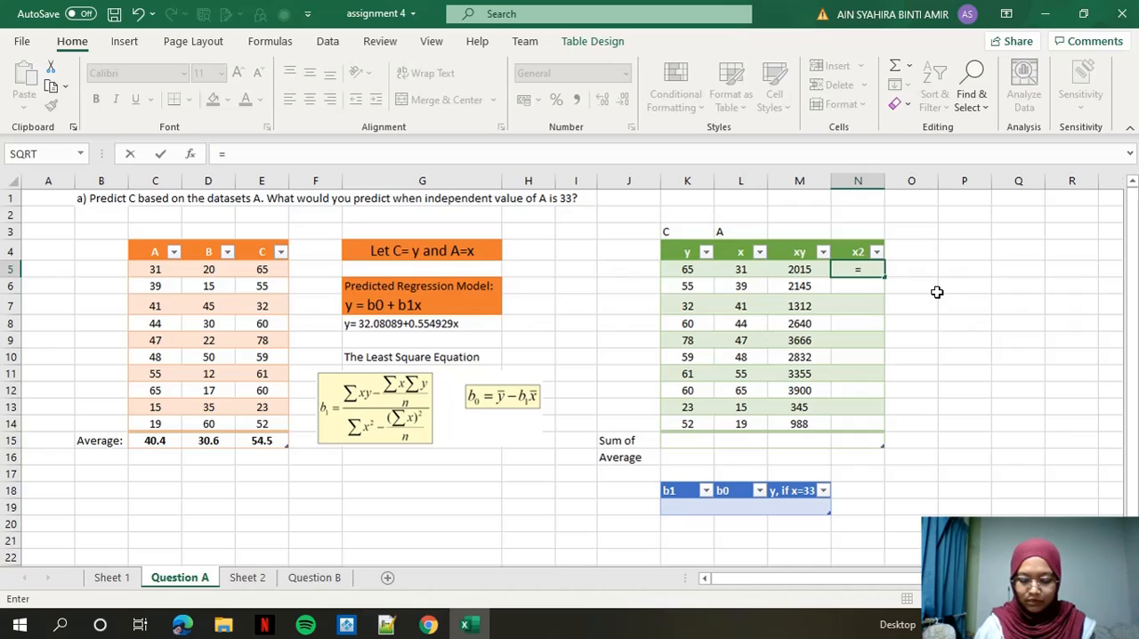
type("power")
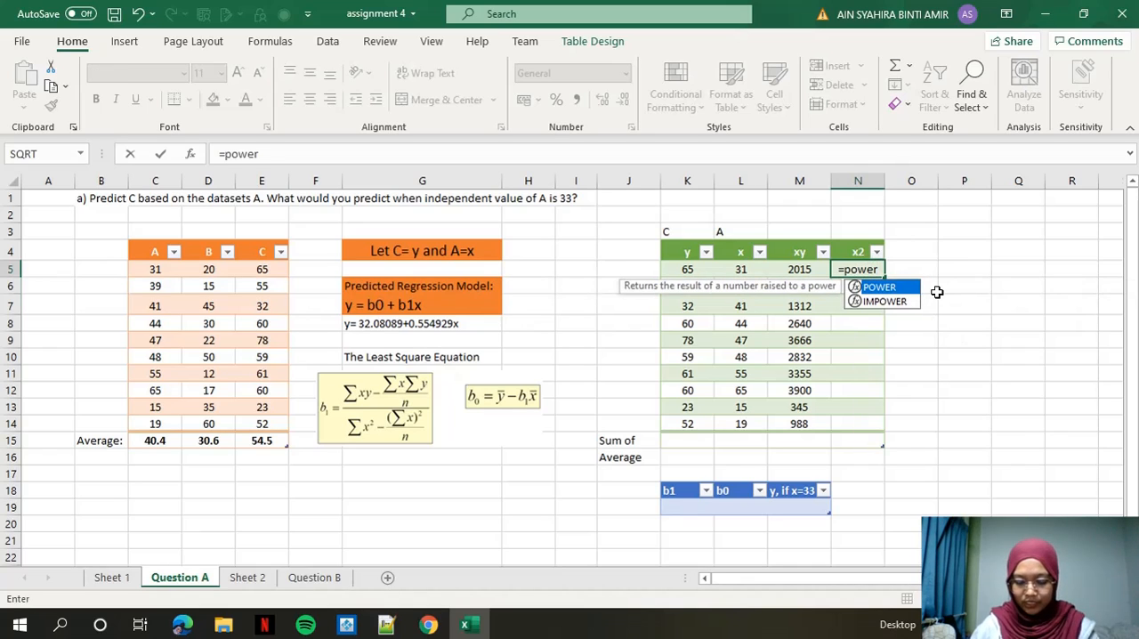
type("(")
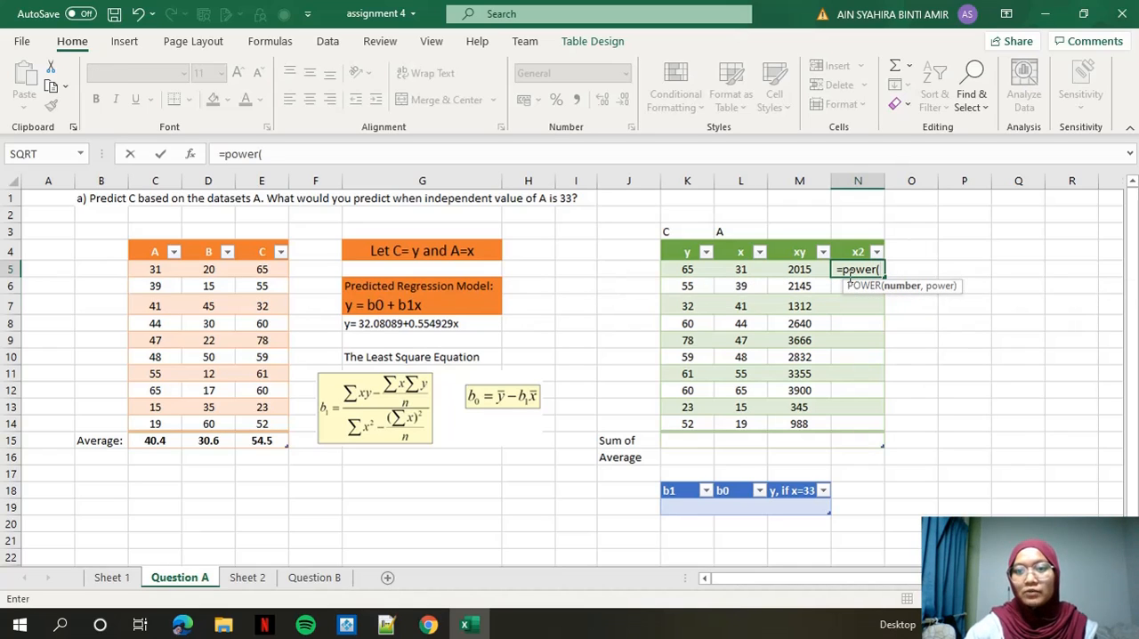
left_click(743, 269)
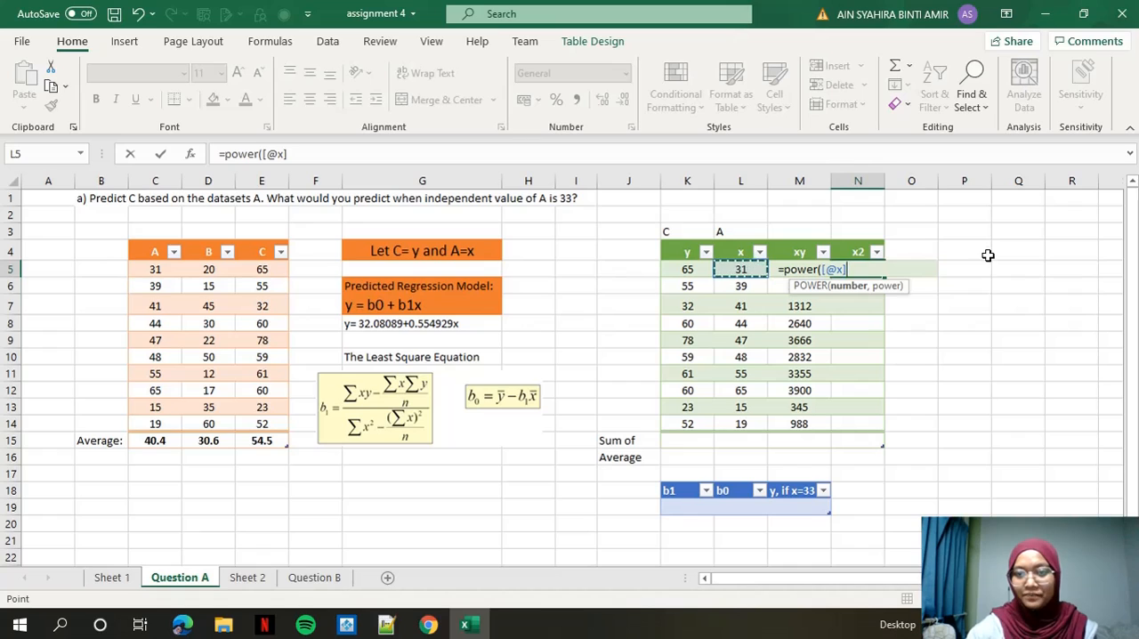
type(",")
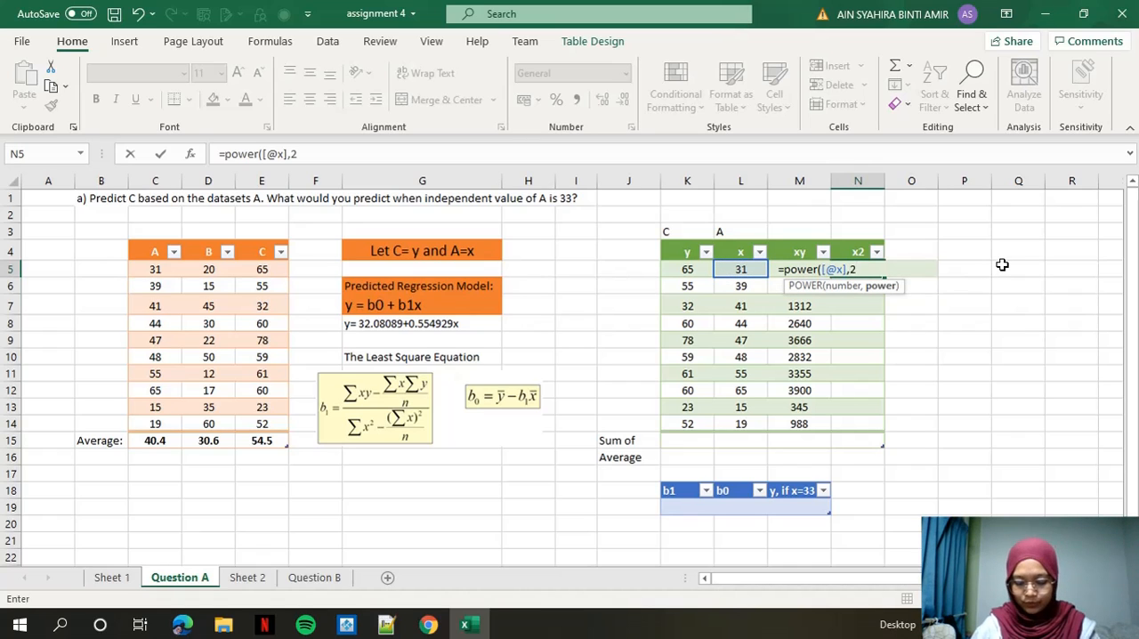
type("2)")
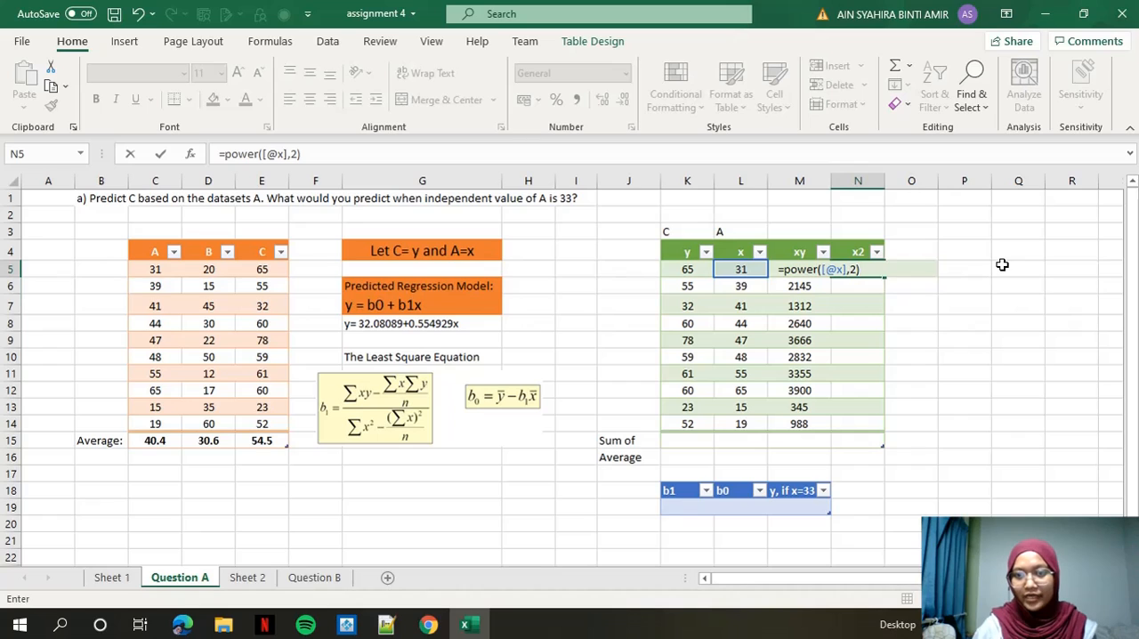
key("Return")
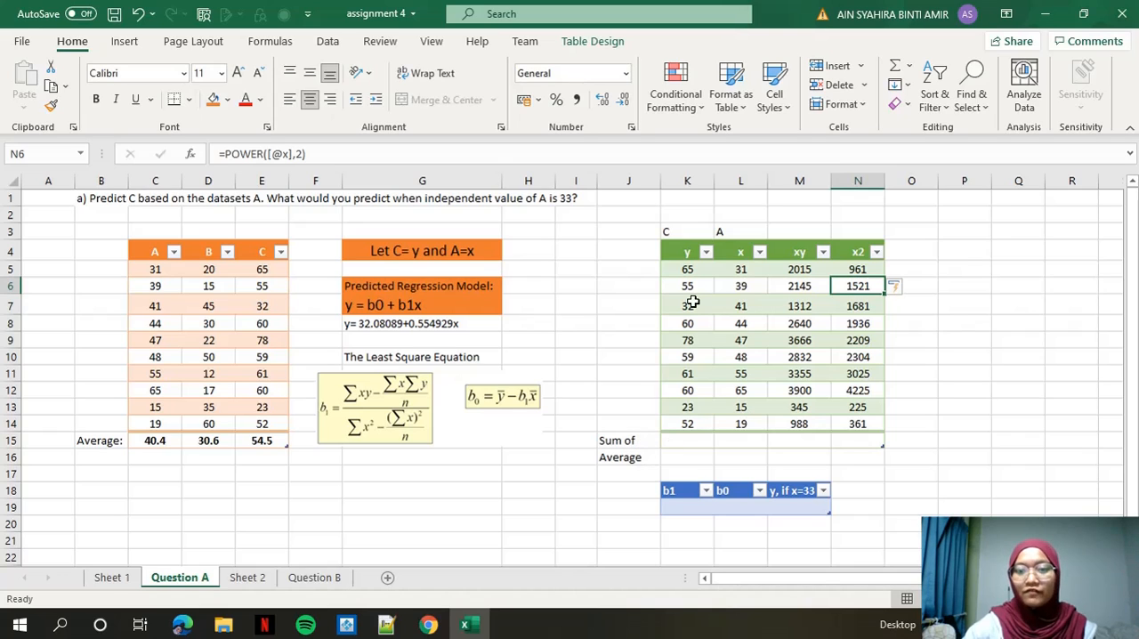
Sum the y, x, xy and x2 columns of K5:N14 into the "Sum of" row.
left_click_drag(689, 269, 872, 424)
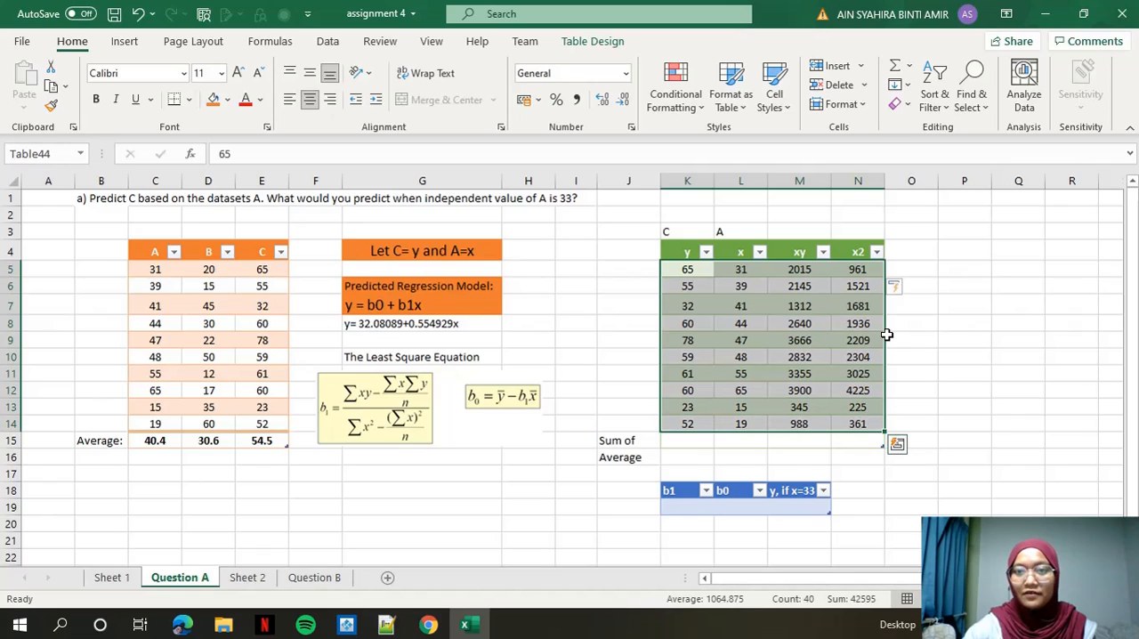
left_click(909, 67)
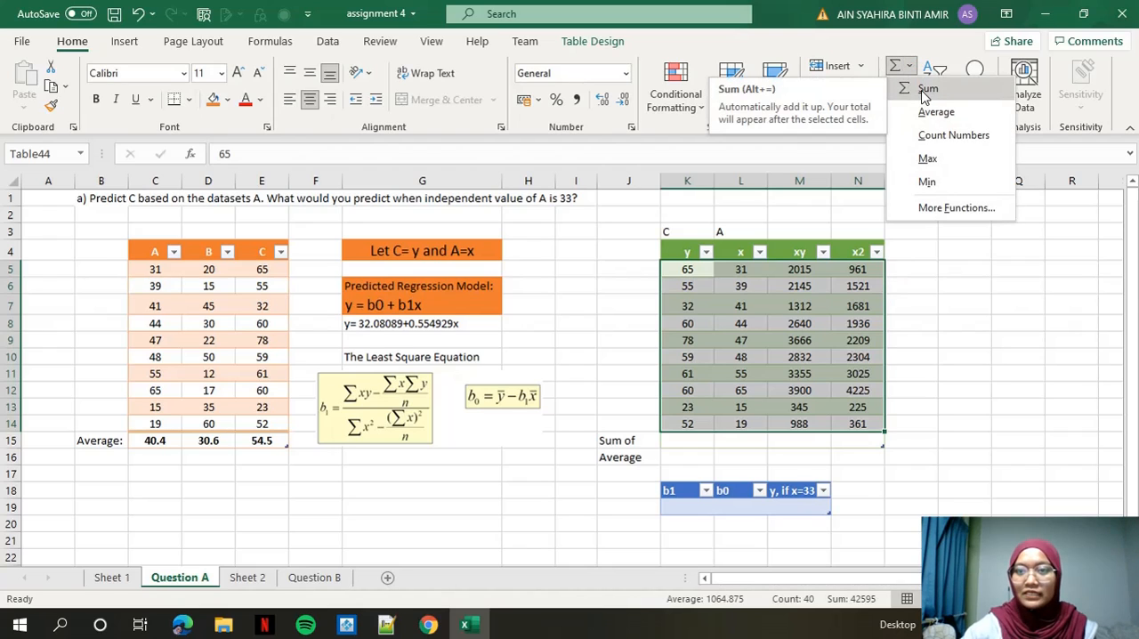
left_click(925, 90)
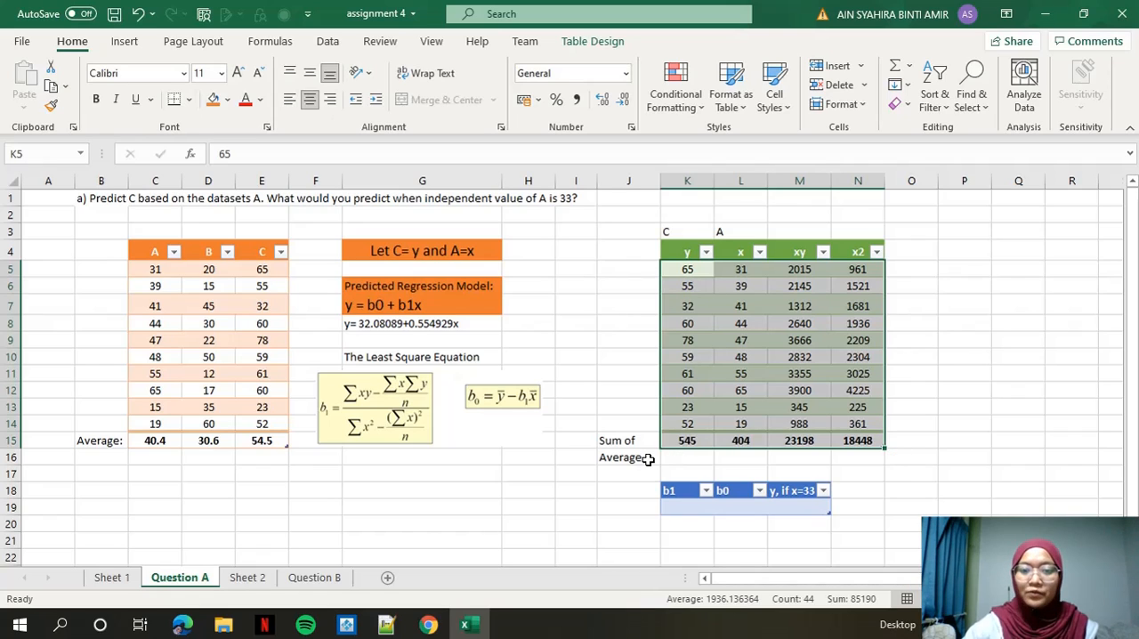
Average the y, x, xy and x2 data in K5:N14 into the "Average" row.
left_click(709, 303)
left_click_drag(690, 273, 858, 416)
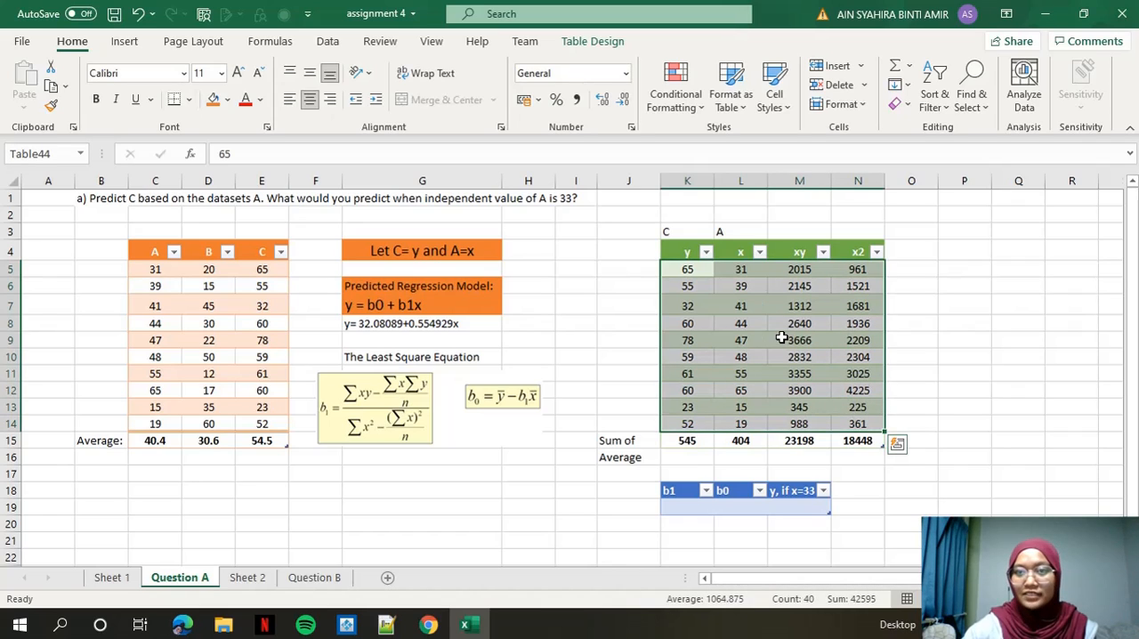
left_click(909, 66)
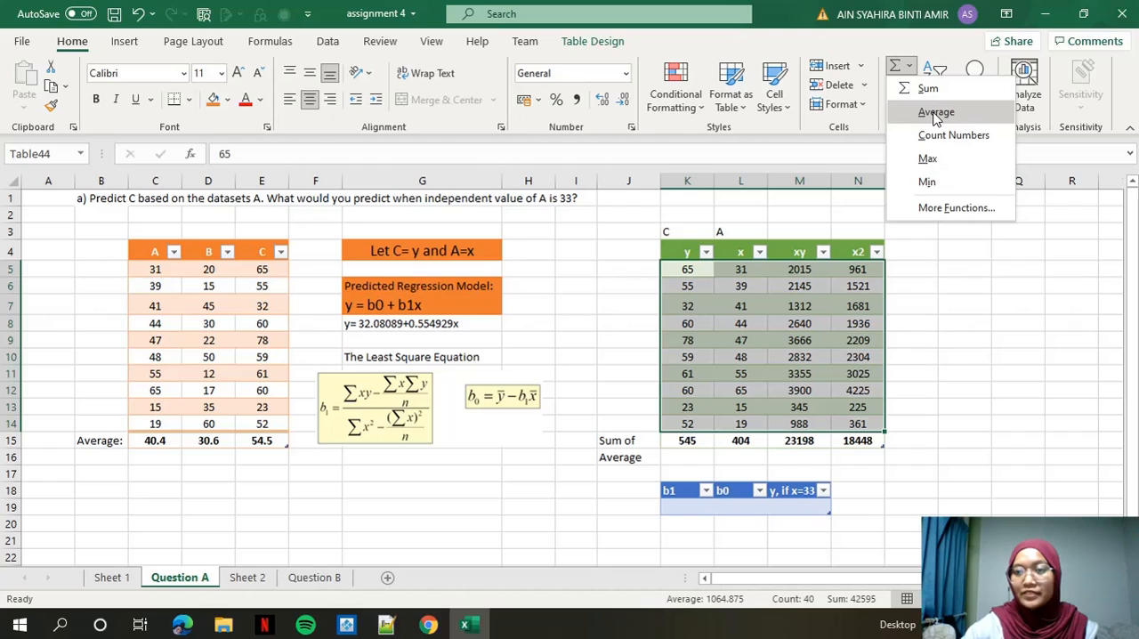
left_click(936, 112)
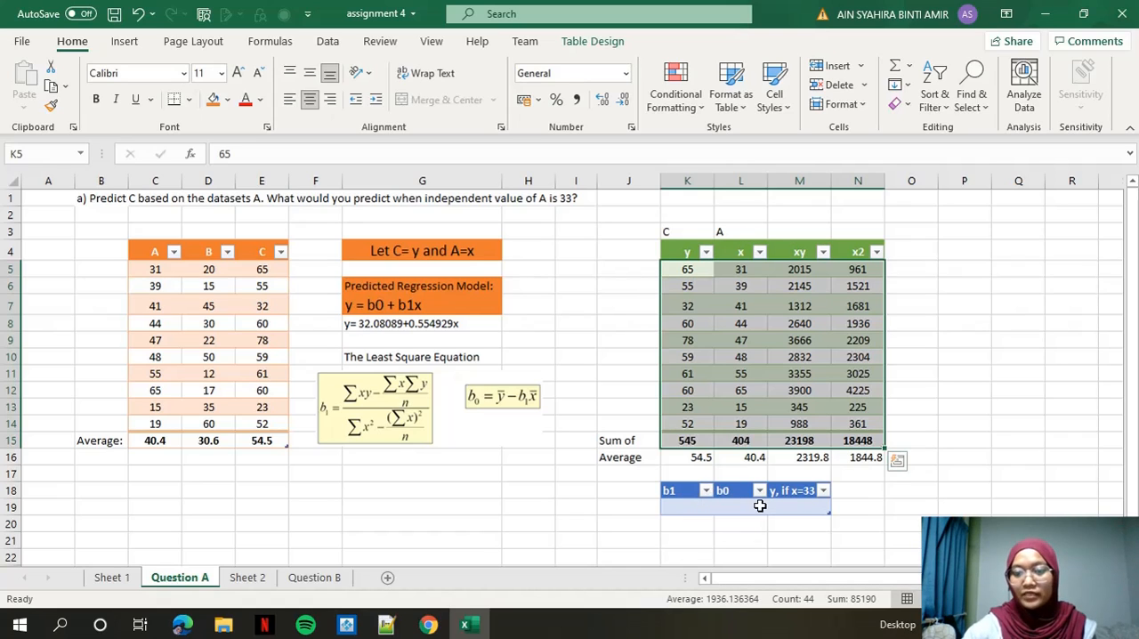
Start the b1 formula in K19 with its numerator: the xy total minus the product of the x and y totals divided by 10.
left_click(670, 506)
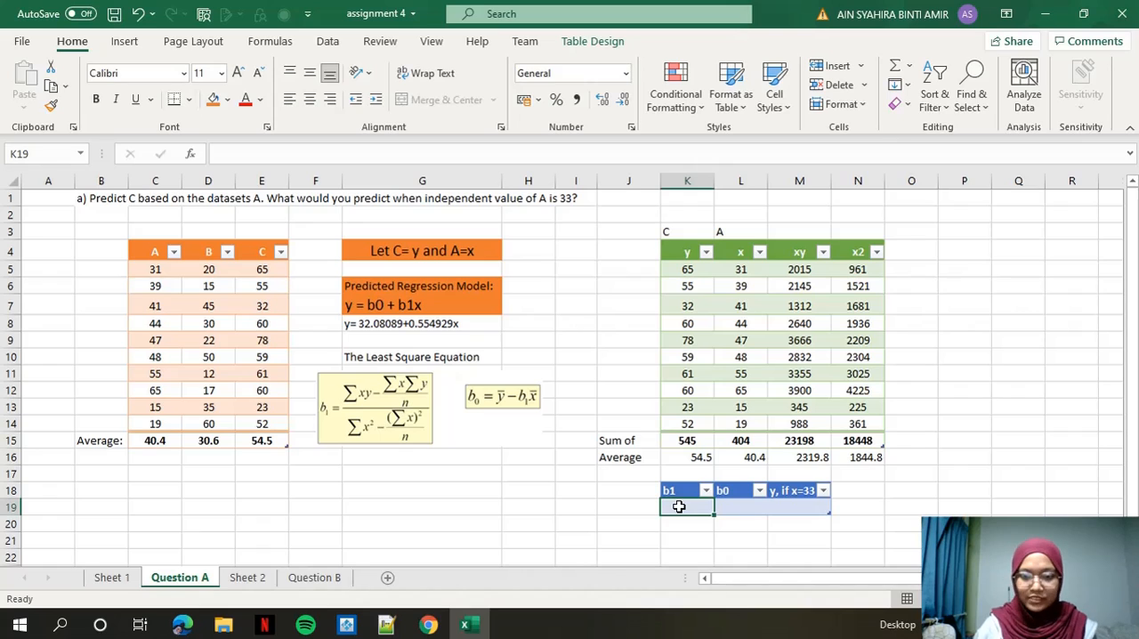
type("=")
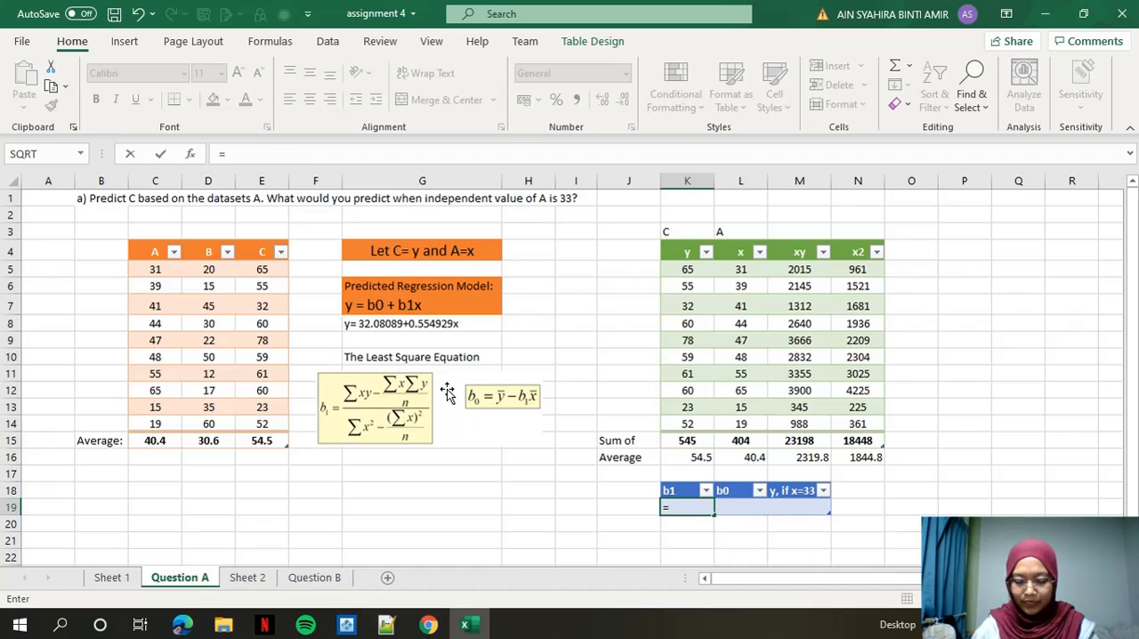
type("((")
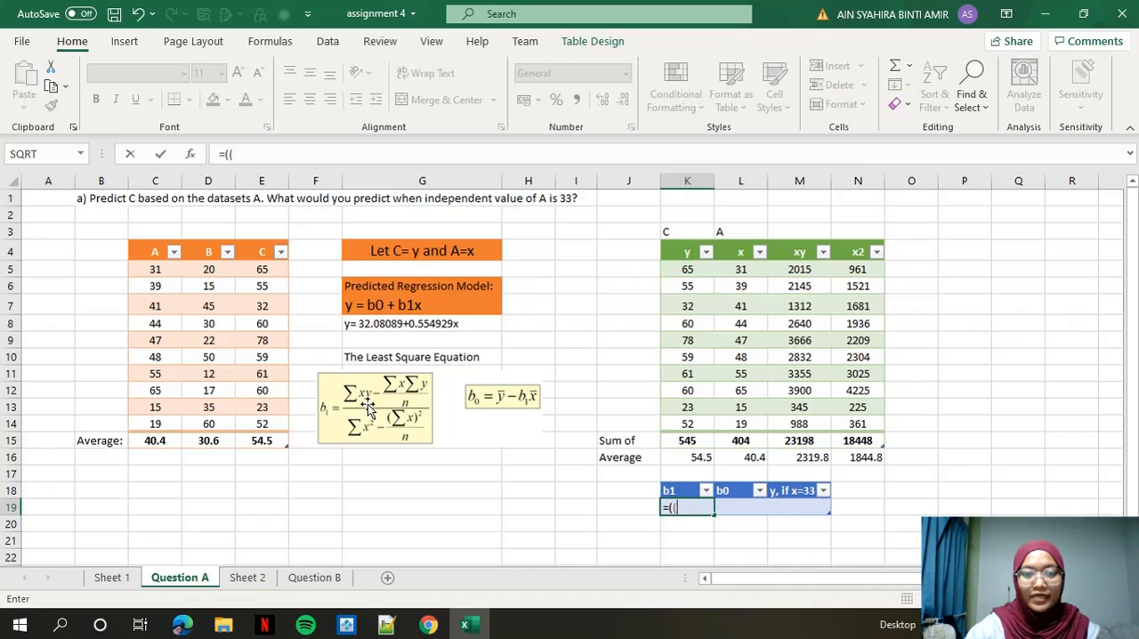
left_click(812, 438)
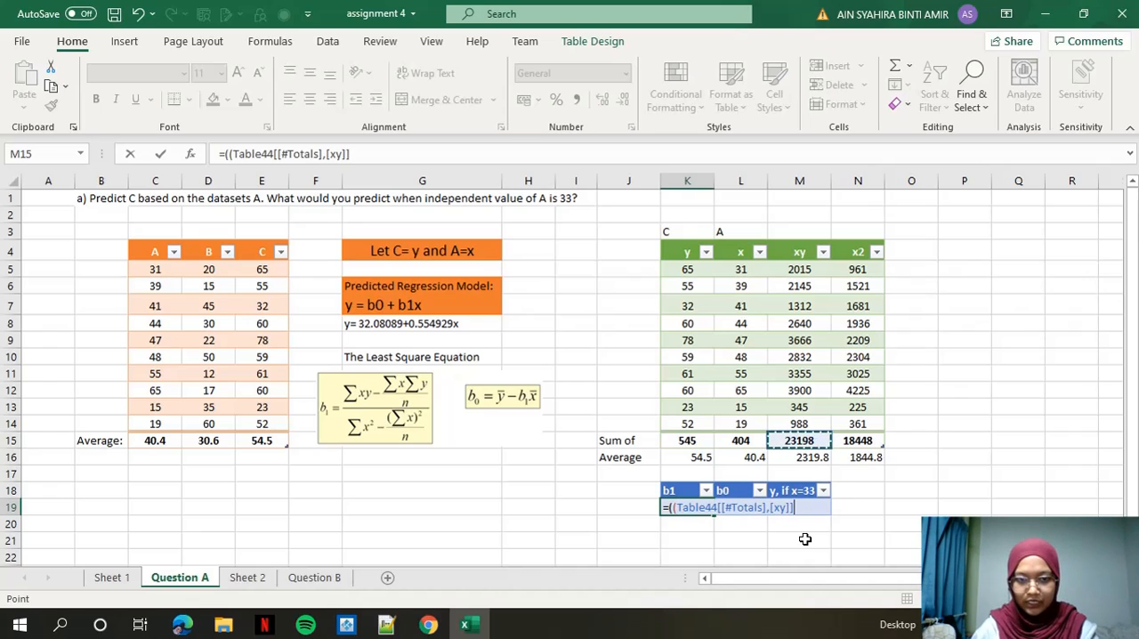
type(")")
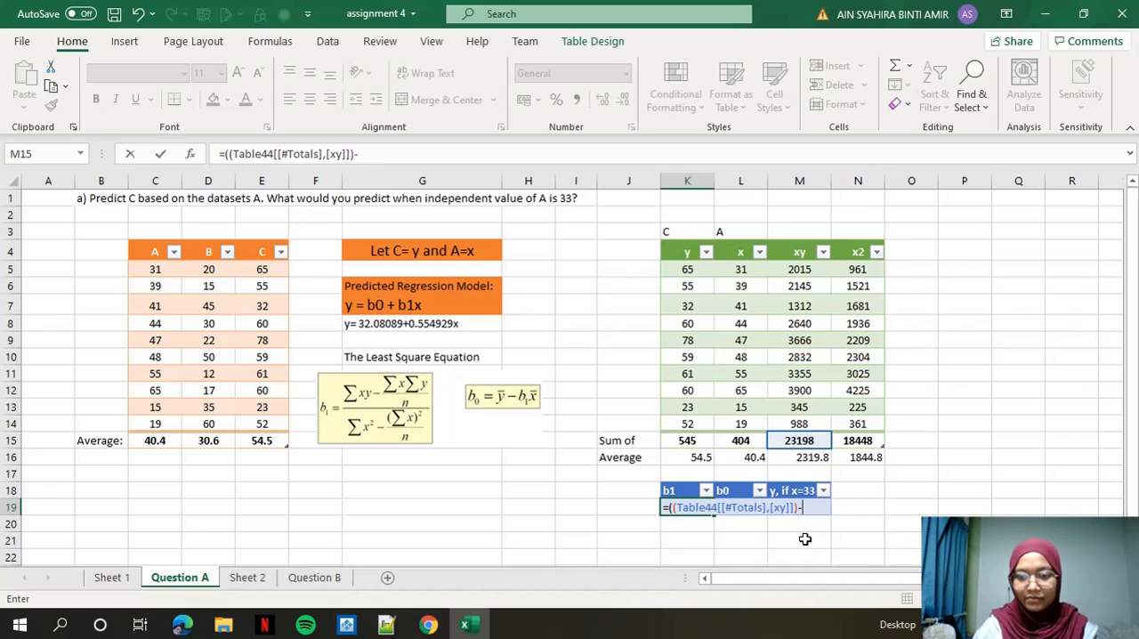
type("-((")
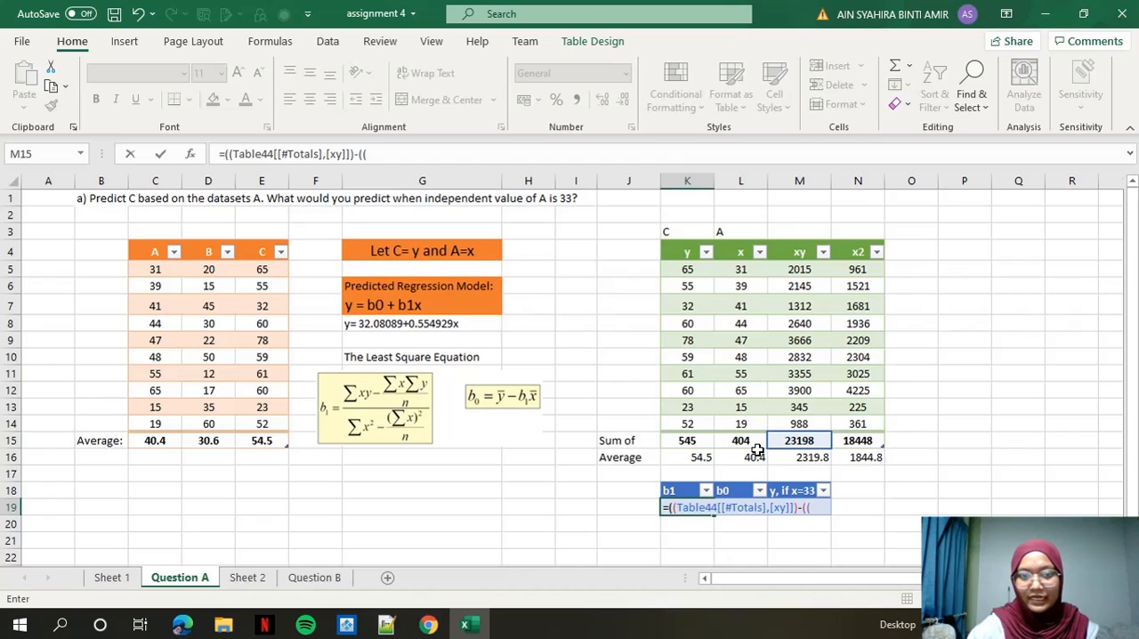
left_click(746, 438)
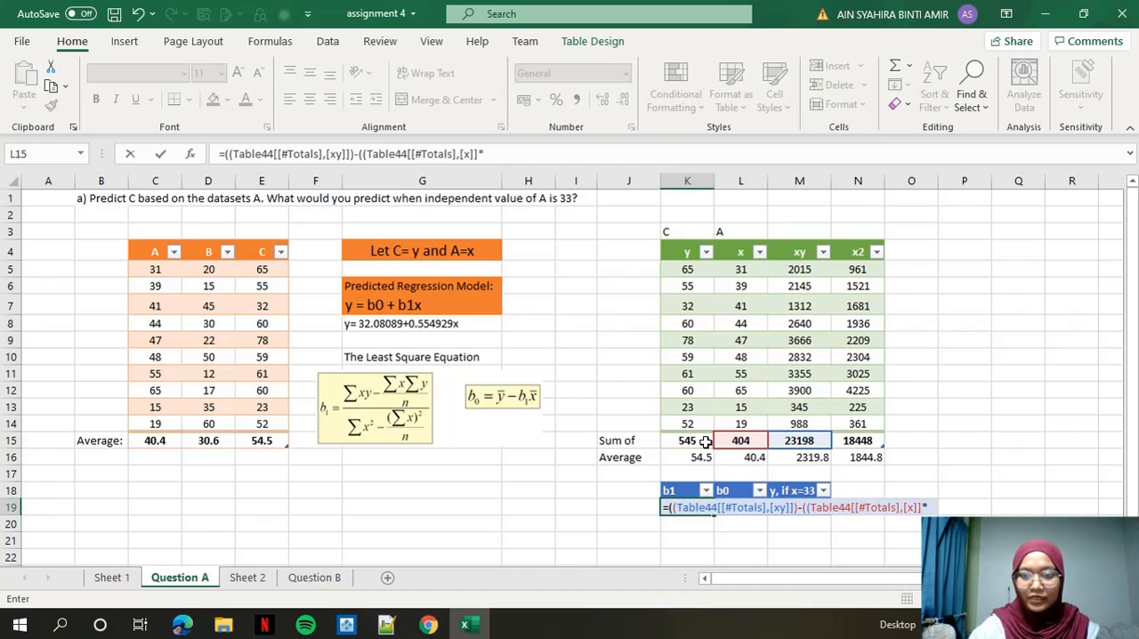
type("*")
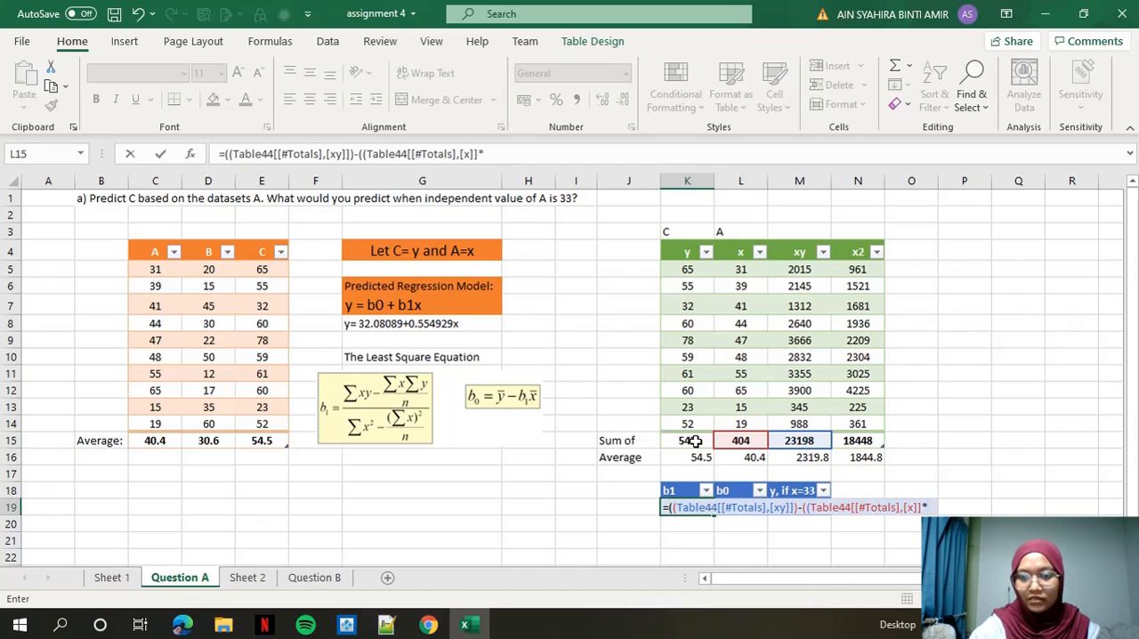
left_click(694, 441)
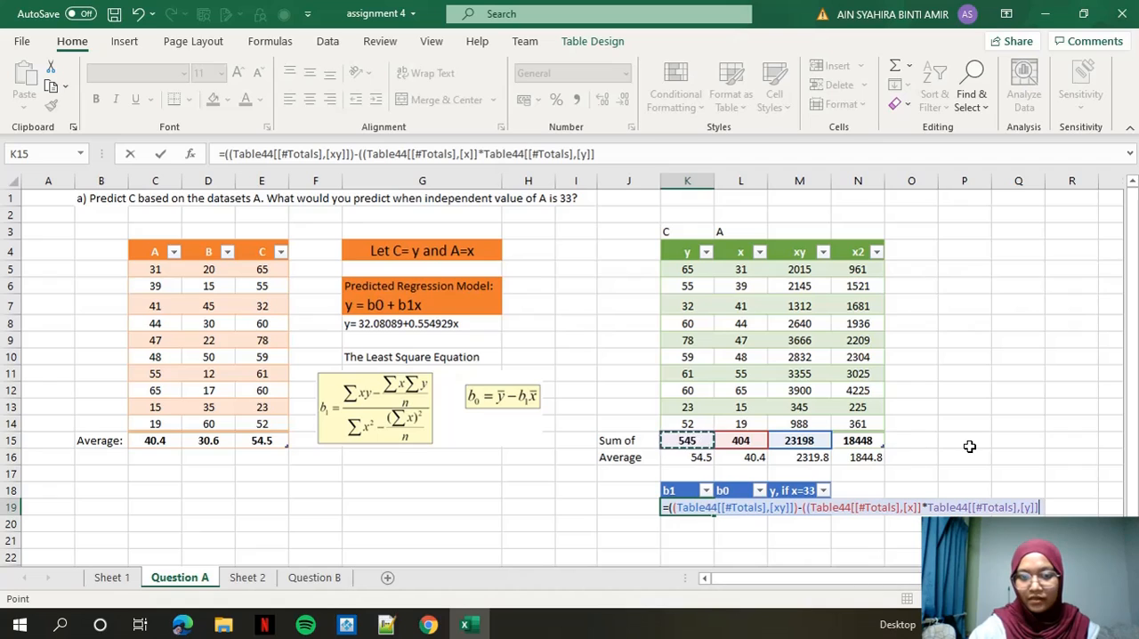
type(")/10))/((")
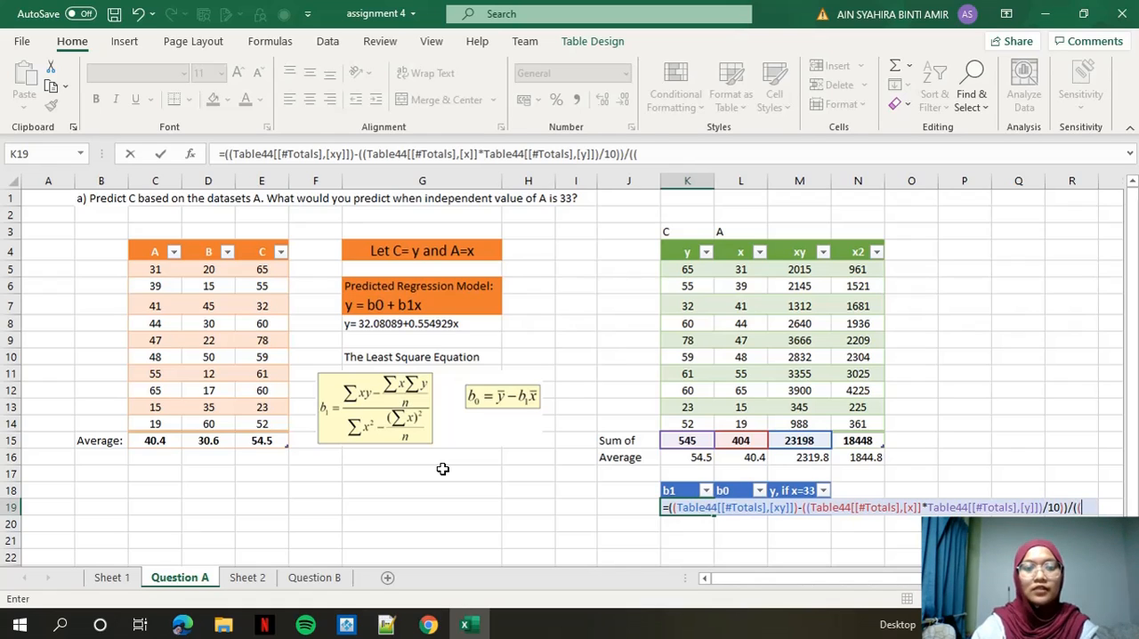
Complete the b1 formula with its denominator, the x2 total minus the x total times itself divided by 10, and enter it.
left_click(865, 440)
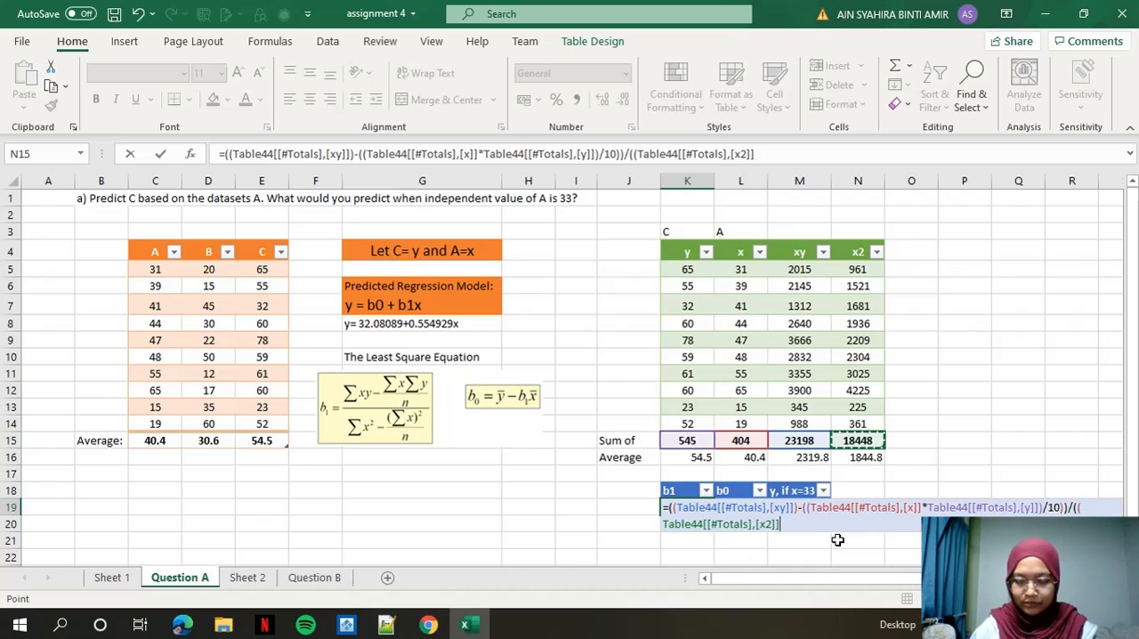
type(")-((")
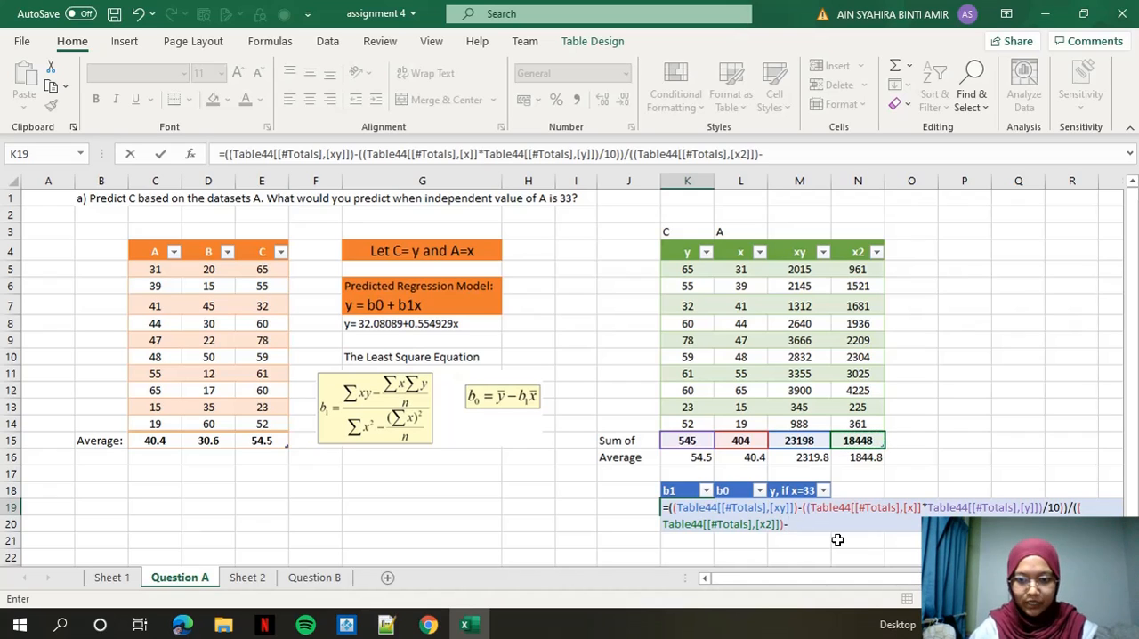
left_click(738, 439)
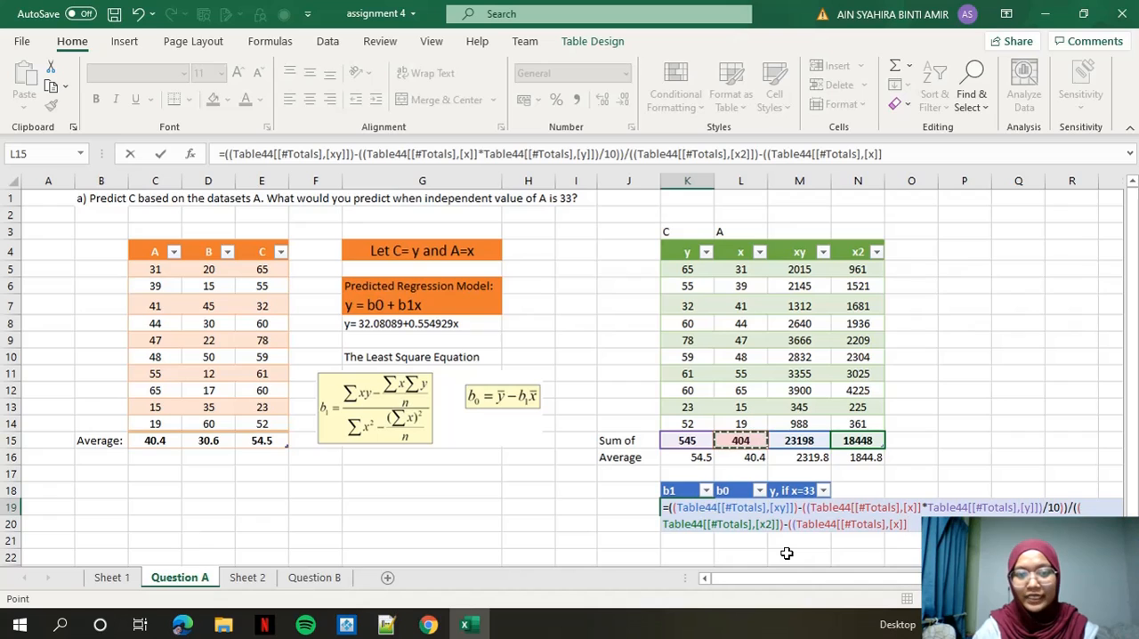
type("*")
left_click(741, 440)
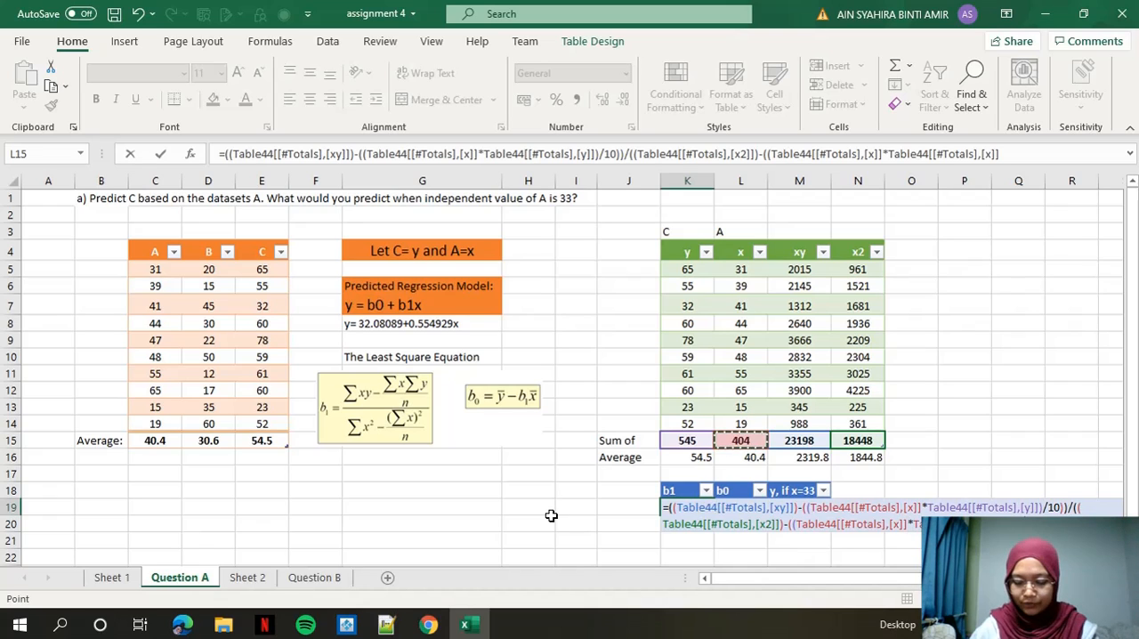
type(")/10")
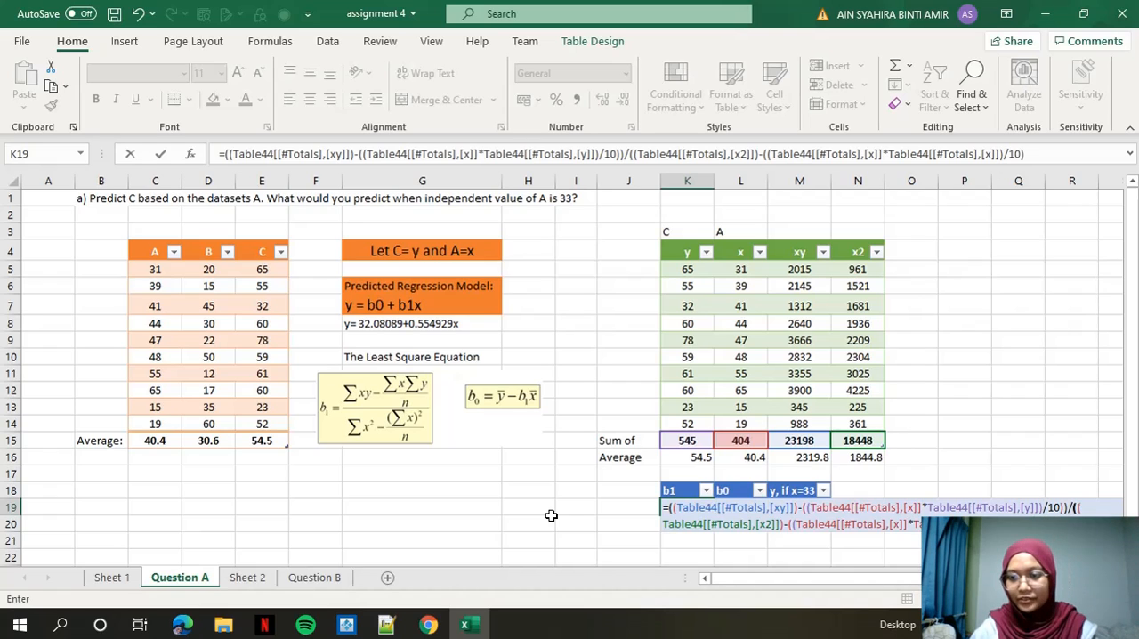
key("Return")
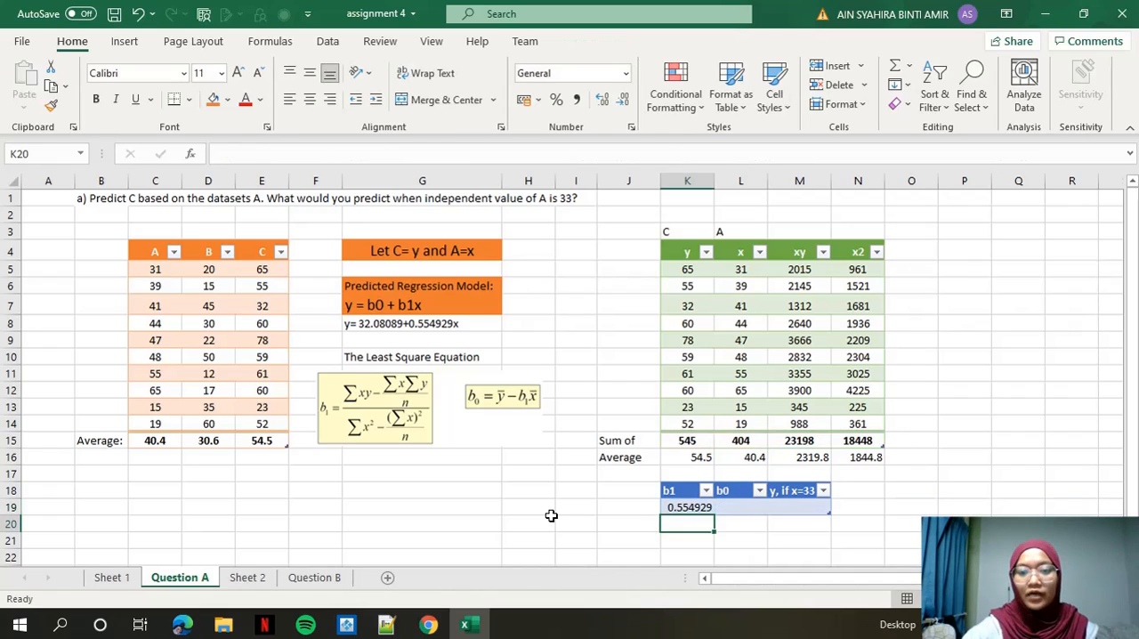
left_click(687, 509)
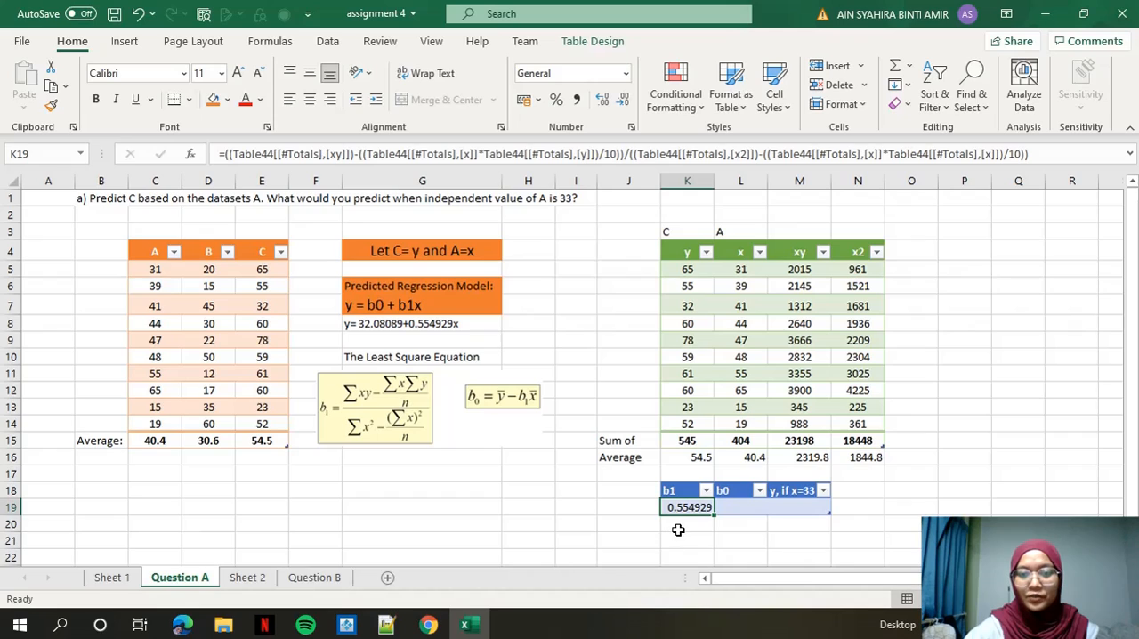
left_click(746, 509)
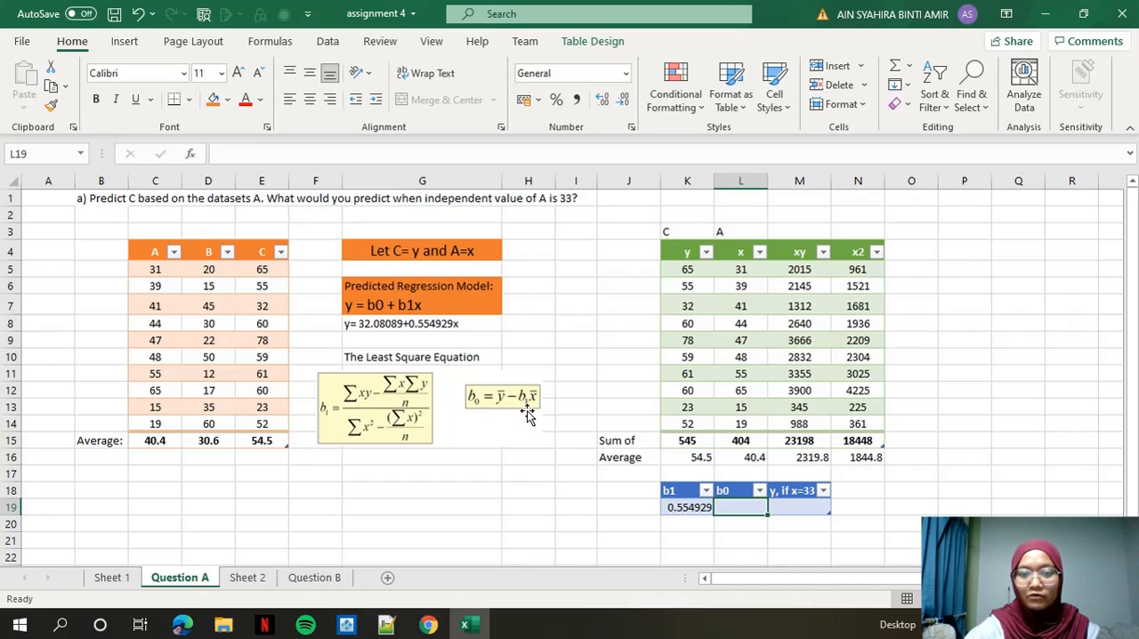
type("=")
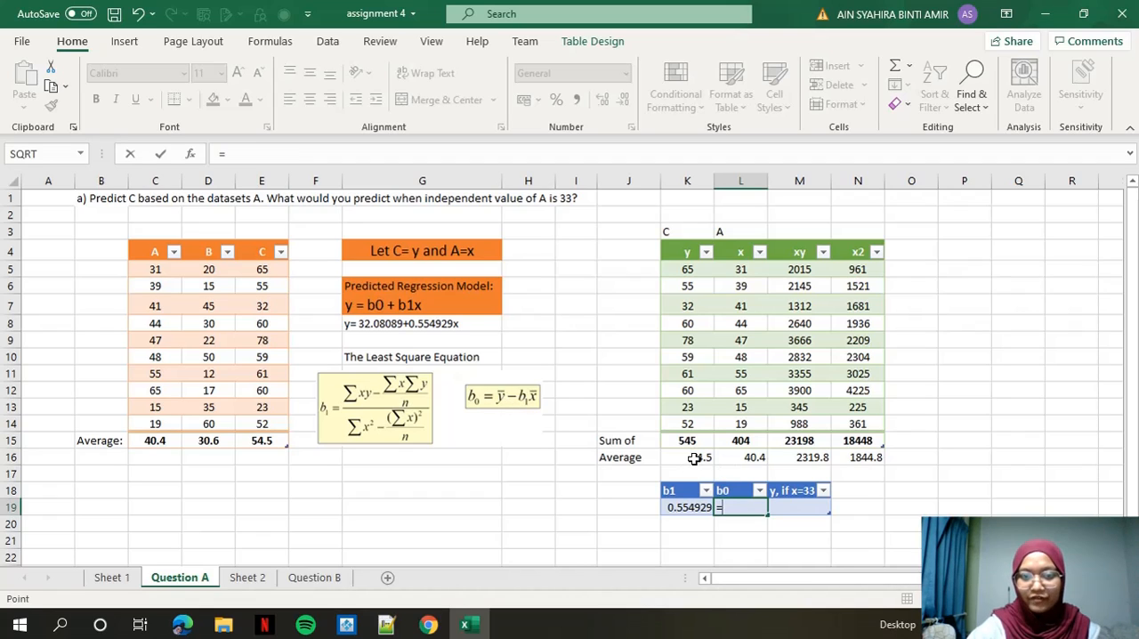
left_click(692, 457)
type("-")
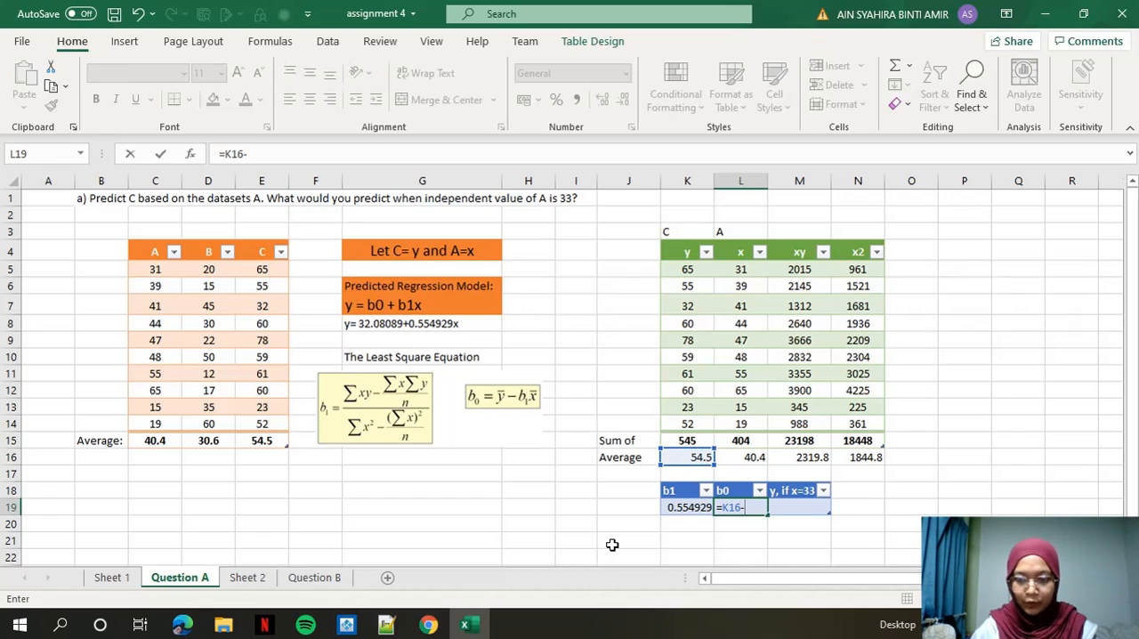
type("(")
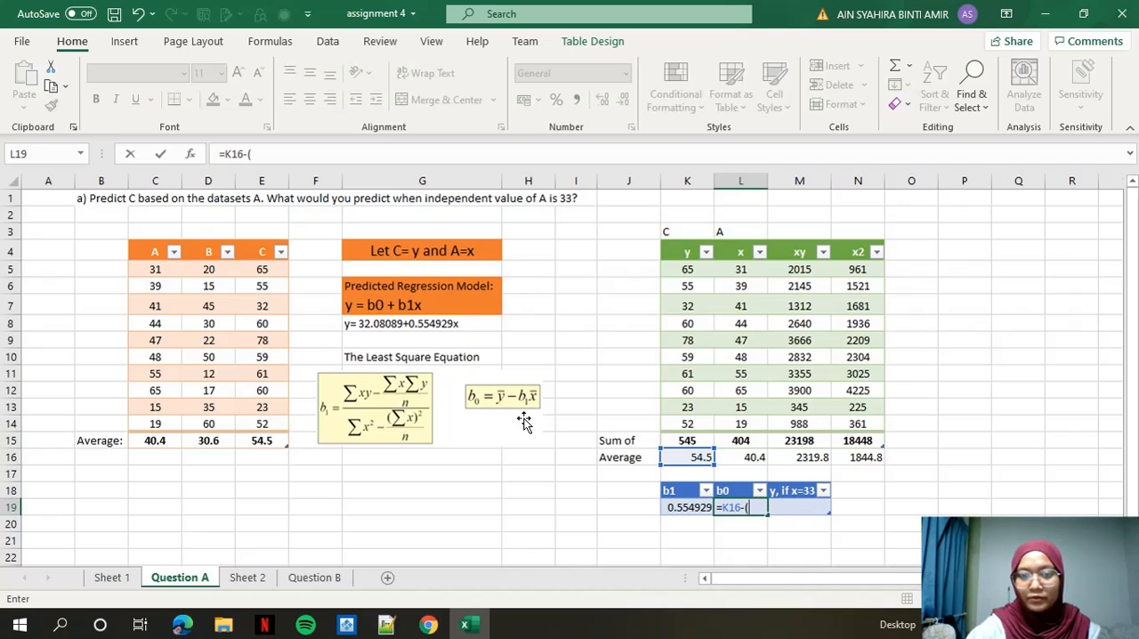
left_click(678, 509)
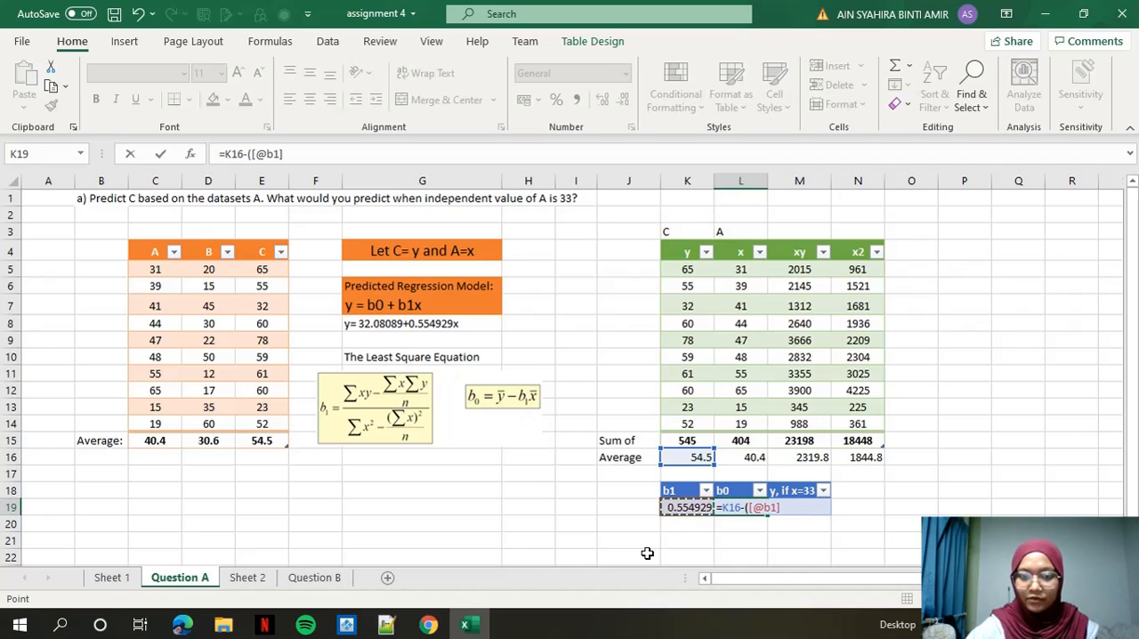
type("*")
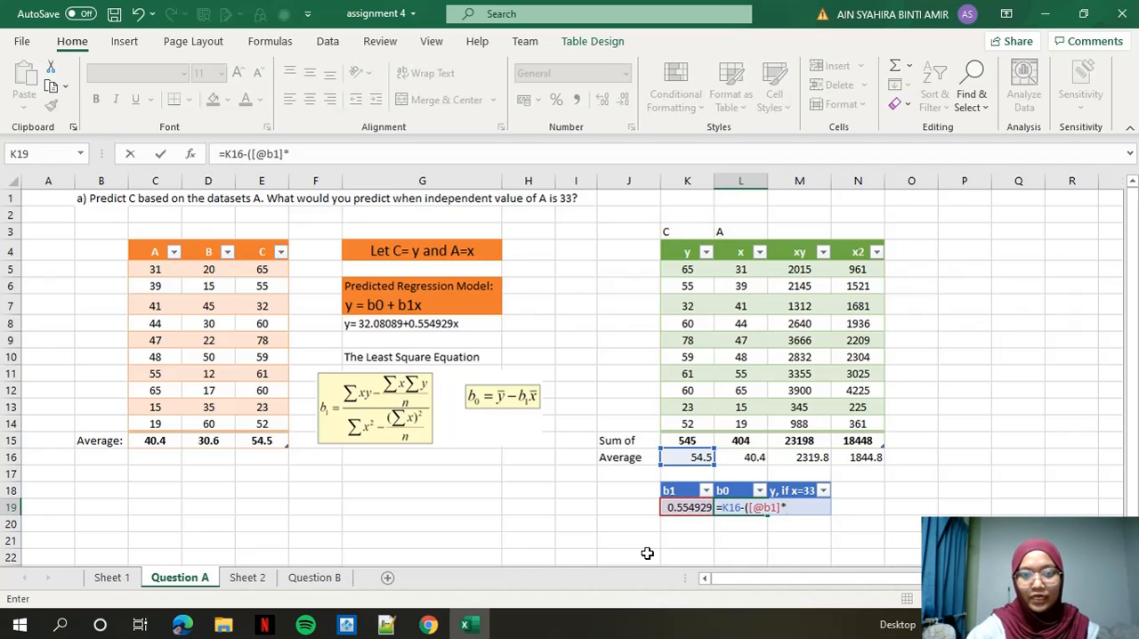
left_click(755, 458)
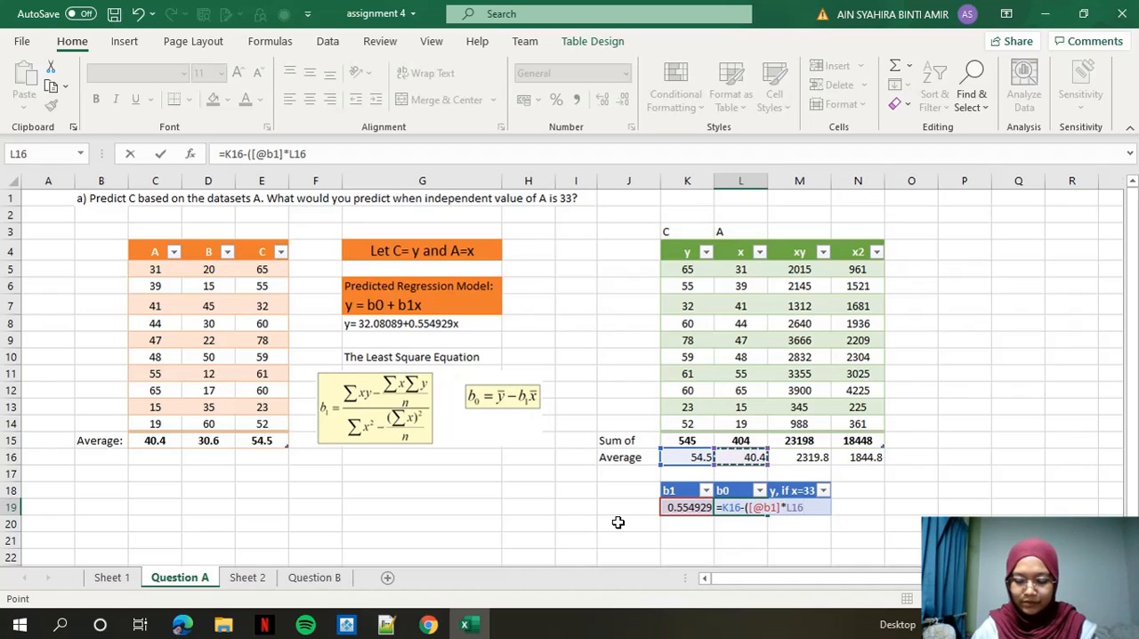
type(")")
key("Return")
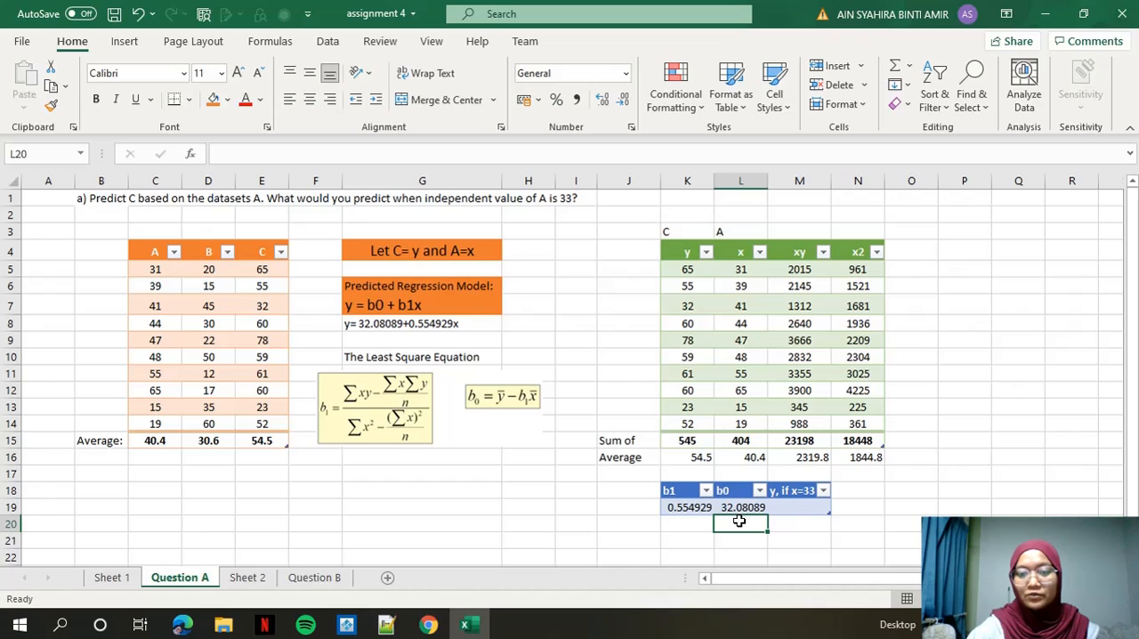
Compute the predicted y for x=33 in M19 as b0 plus b1 times 33.
left_click(792, 506)
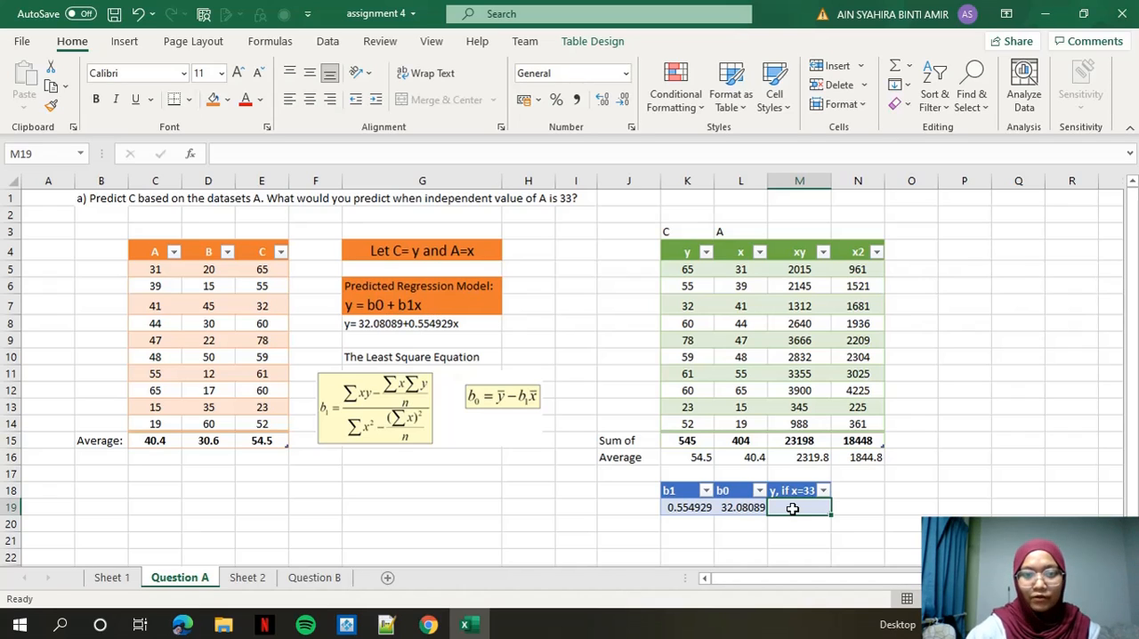
type("=")
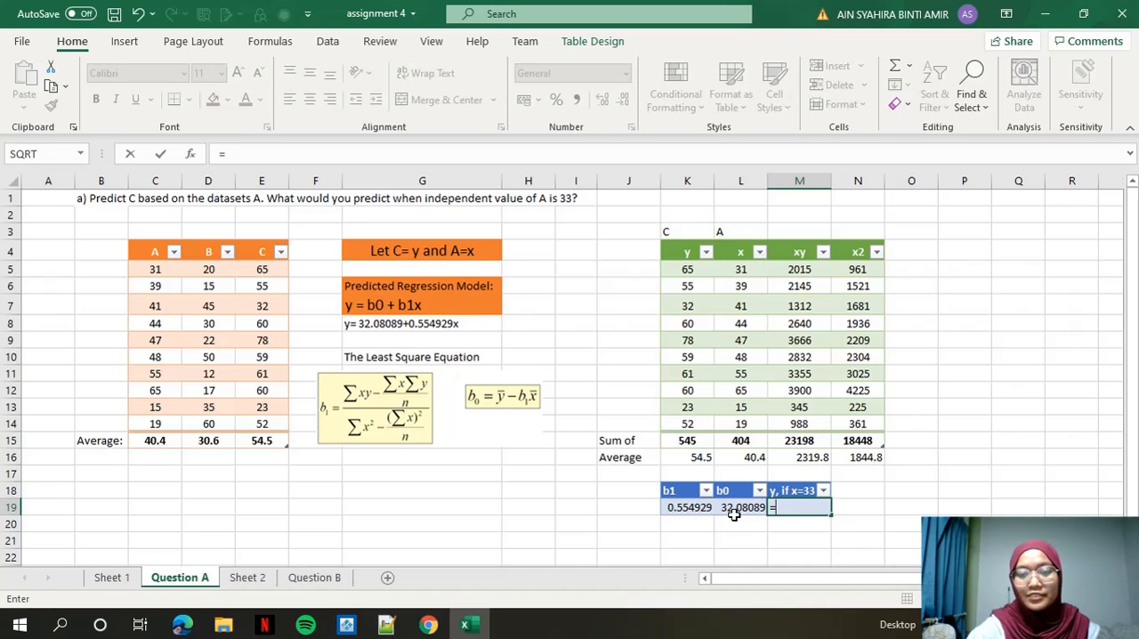
left_click(741, 507)
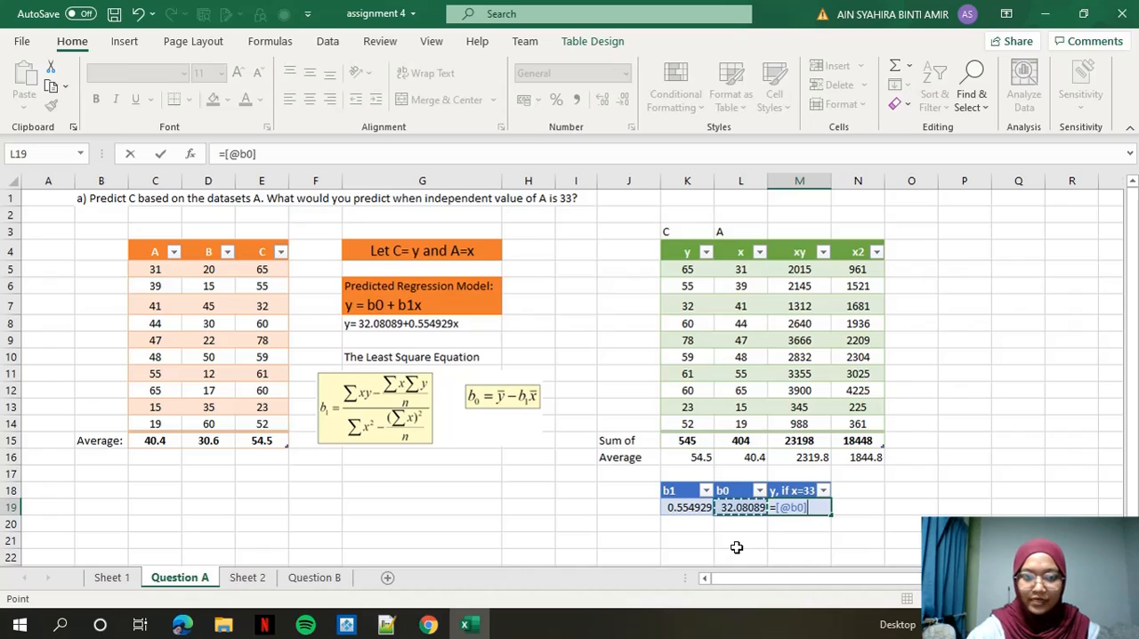
type("+(")
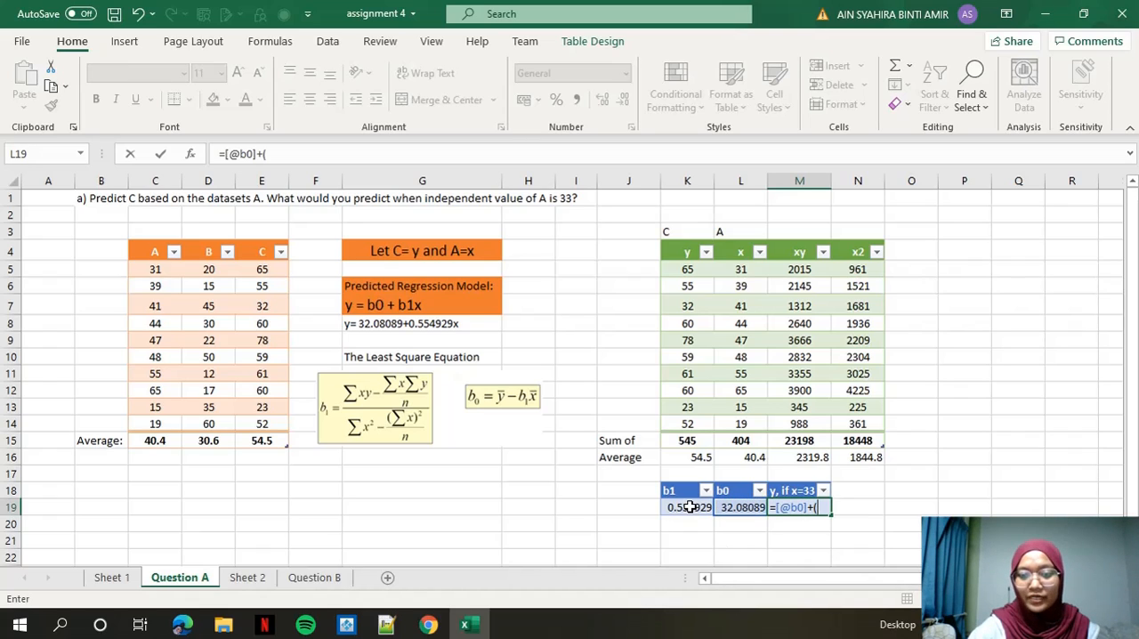
left_click(688, 508)
type("*")
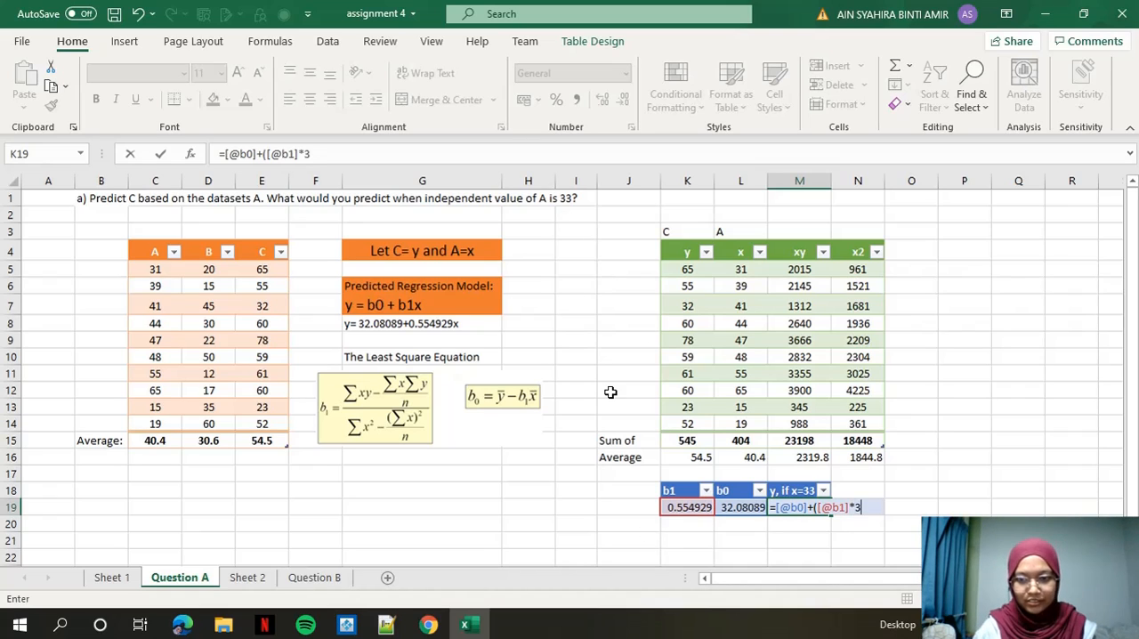
key("Return")
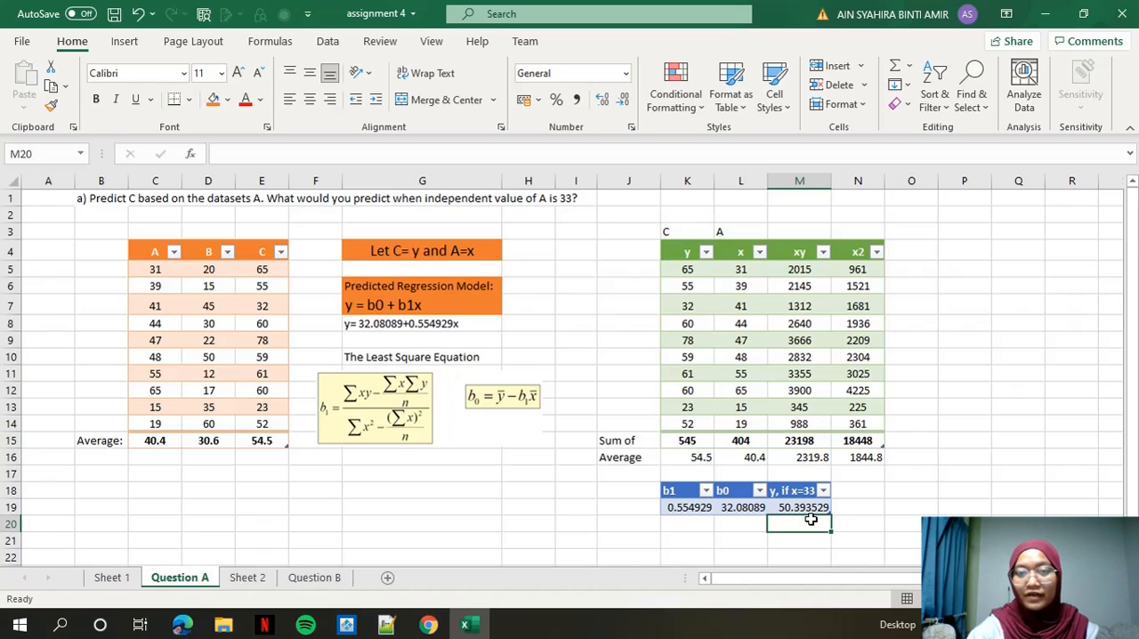
On the Question B sheet, sum the x1 values in I6:I15 into the Sum row.
left_click(314, 578)
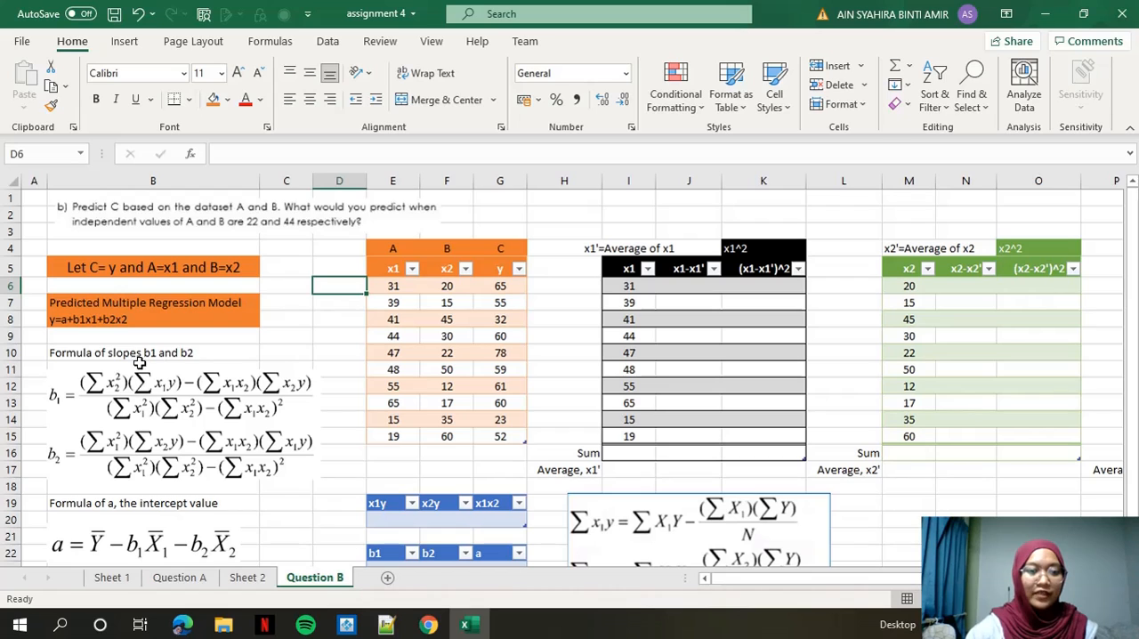
scroll(90, 354, "down", 1)
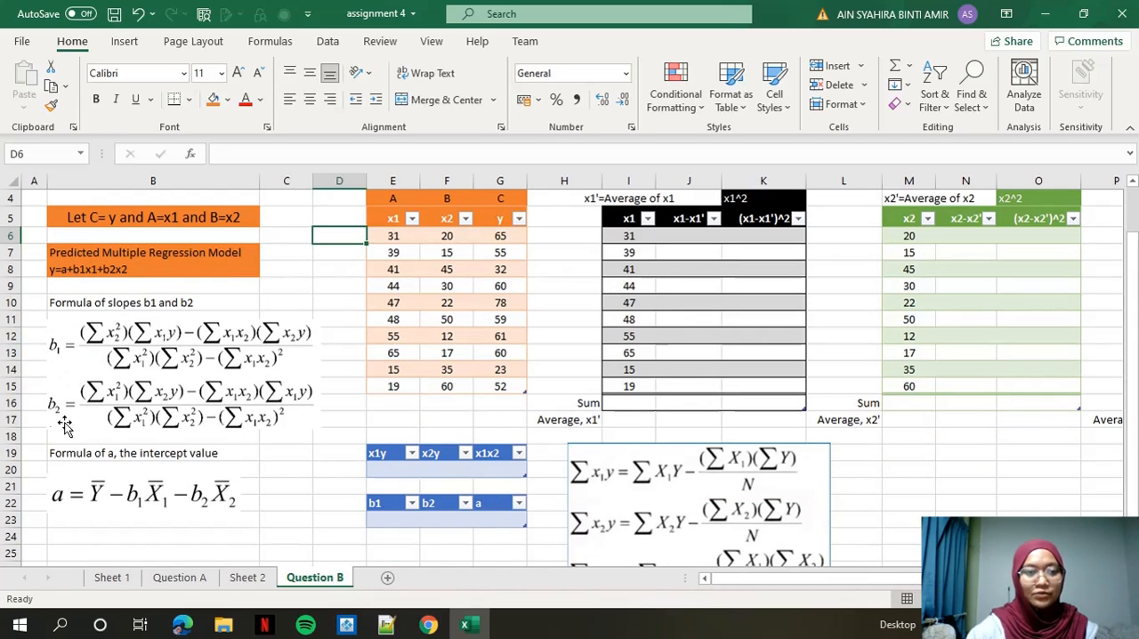
scroll(414, 303, "up", 1)
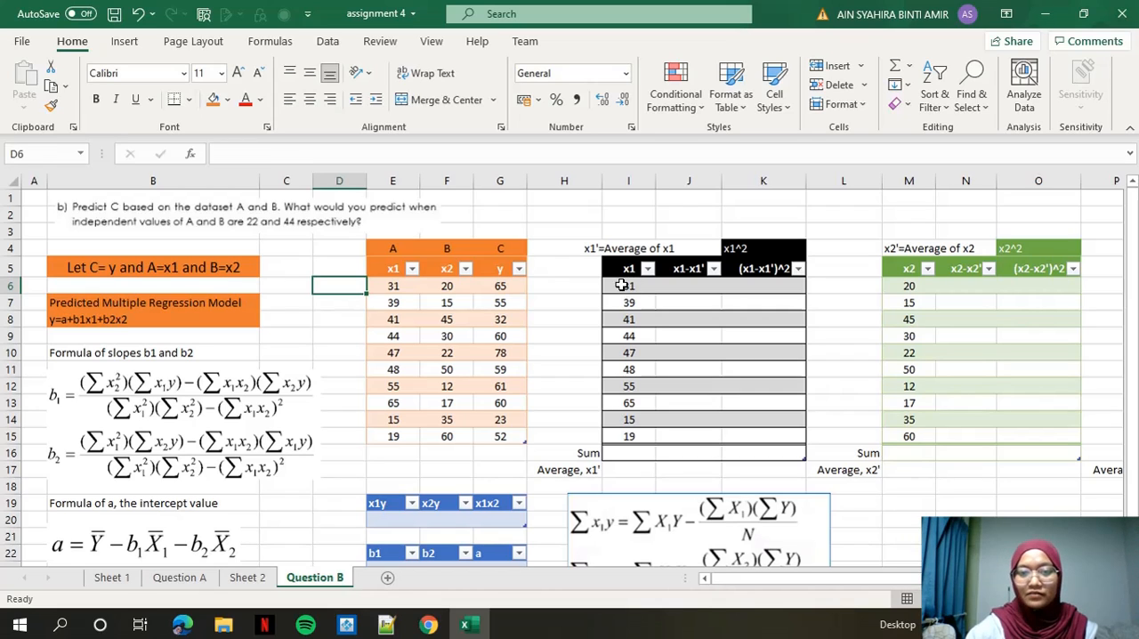
left_click_drag(631, 285, 629, 436)
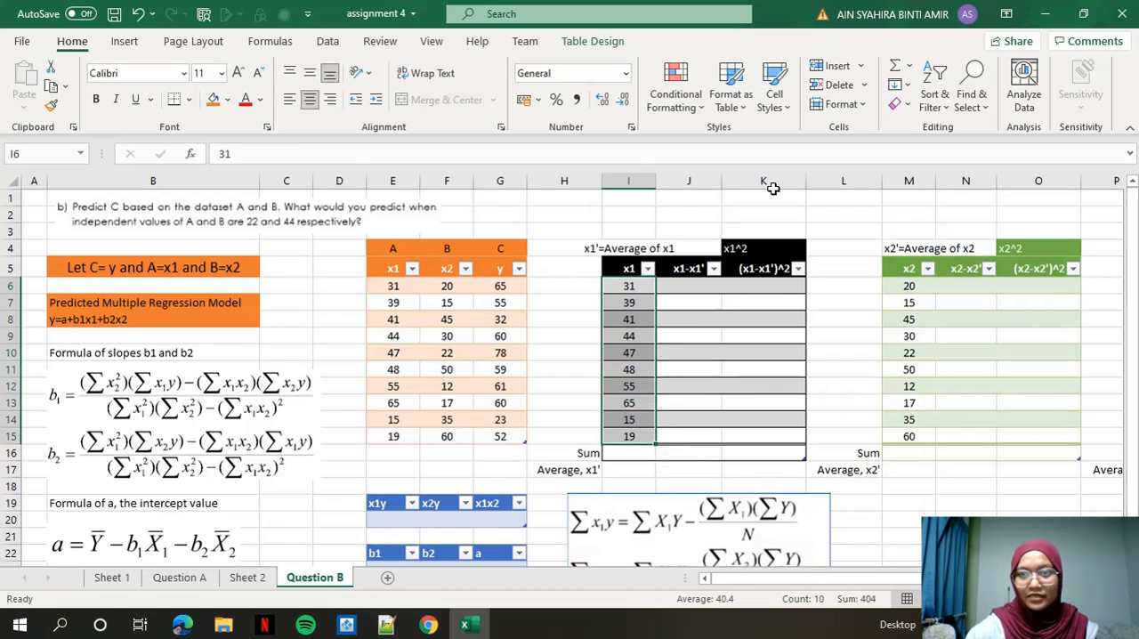
left_click(908, 67)
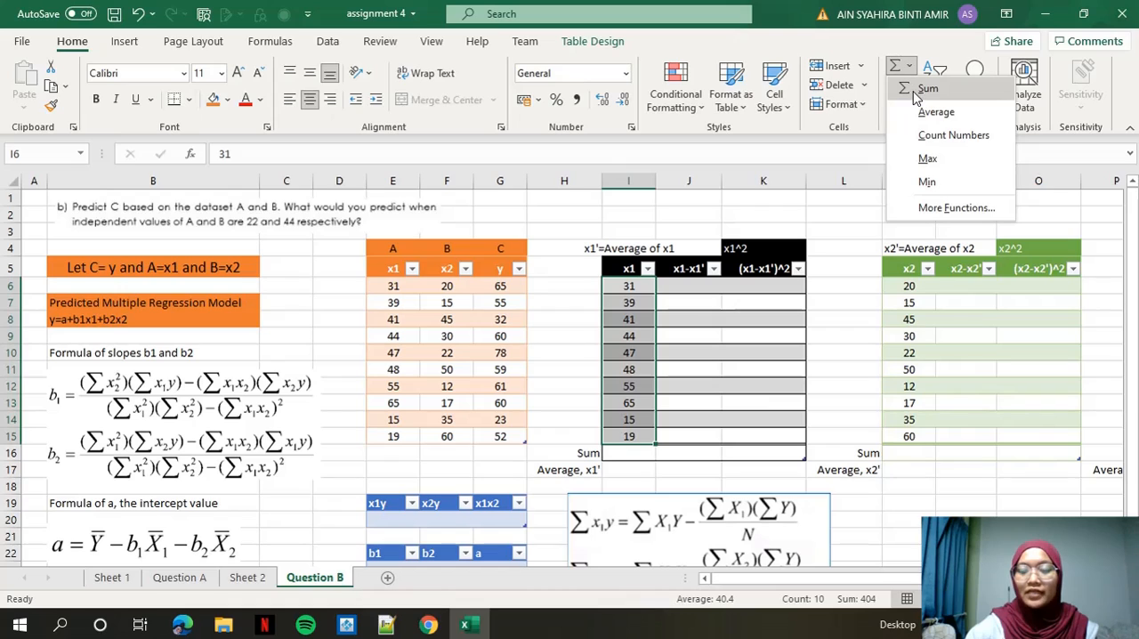
left_click(918, 91)
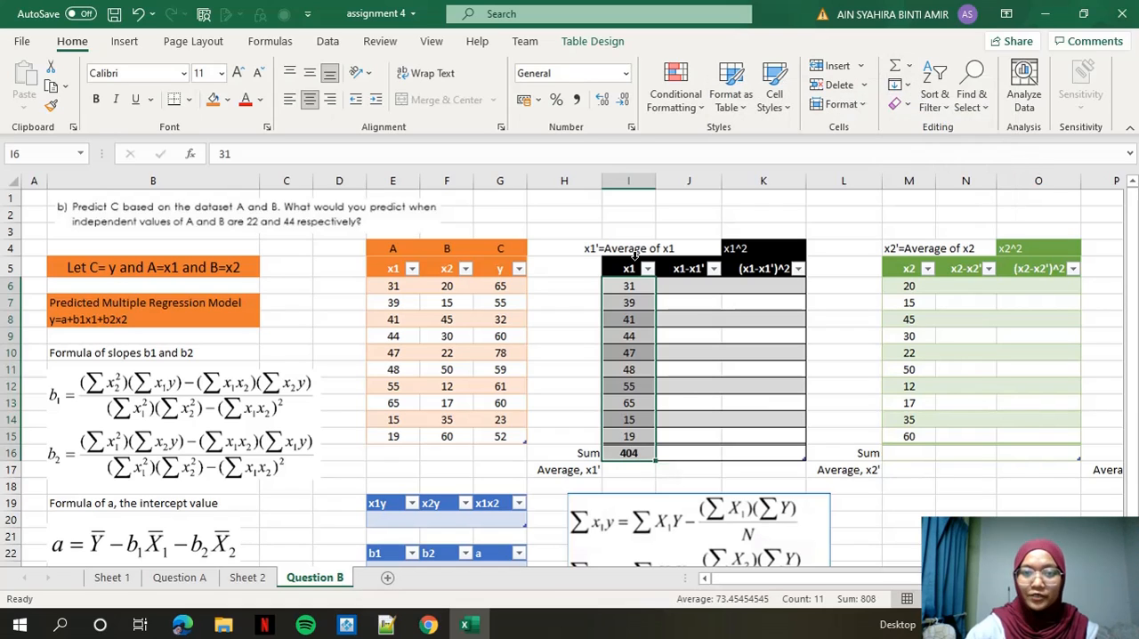
Average the x1 values in I6:I15 into the "Average, x1'" row.
left_click(628, 469)
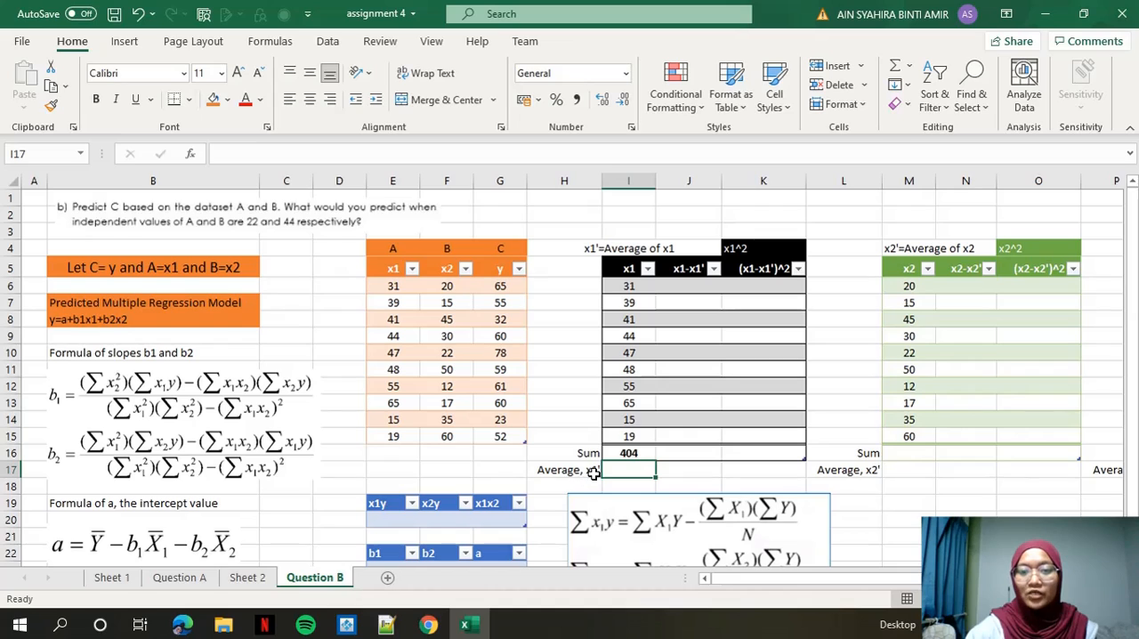
left_click_drag(628, 285, 628, 436)
left_click(909, 66)
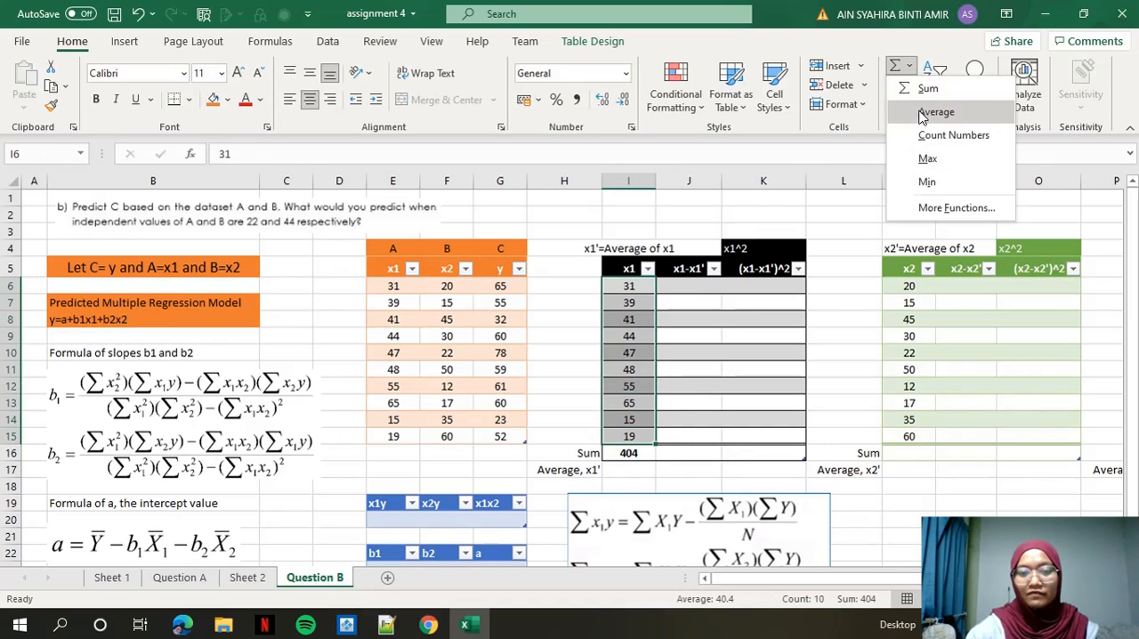
left_click(935, 112)
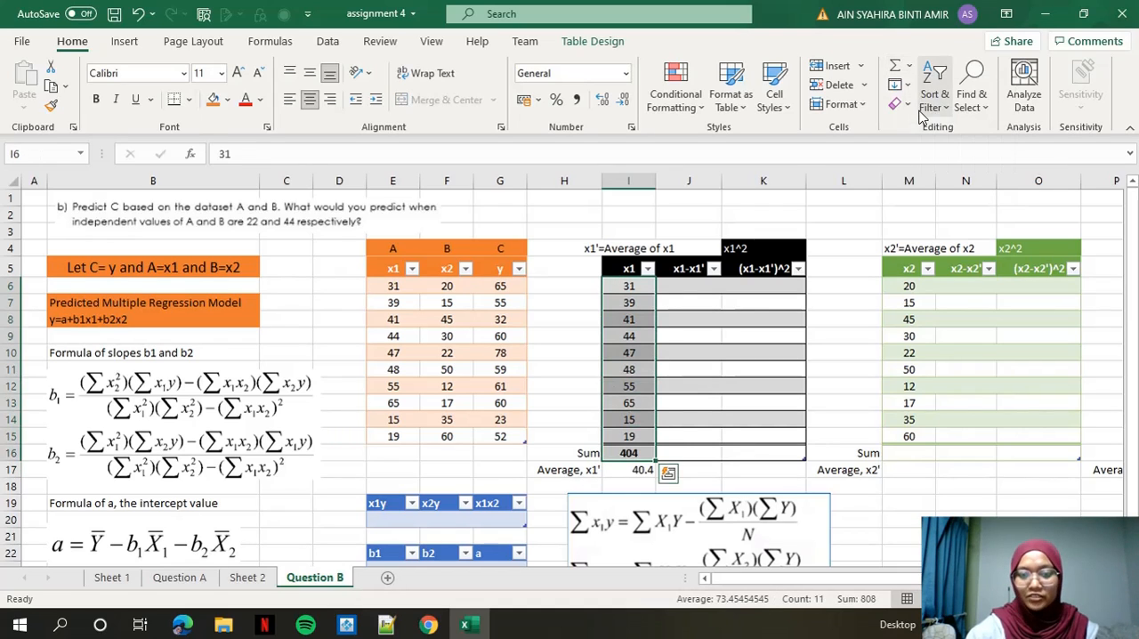
left_click(690, 287)
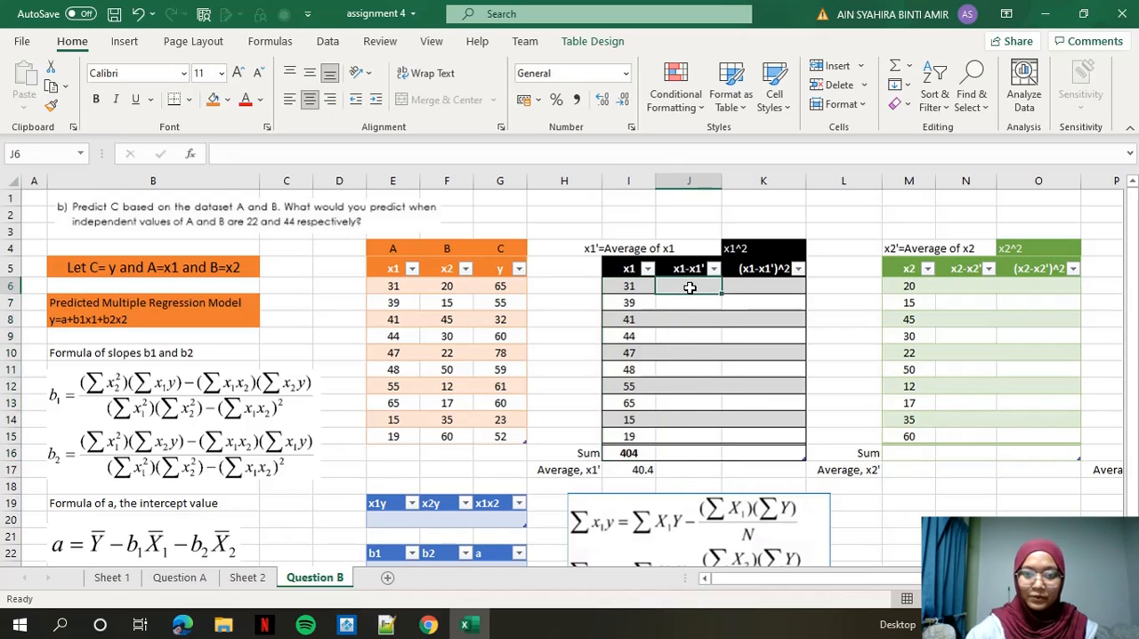
type("=")
left_click(628, 287)
type("-")
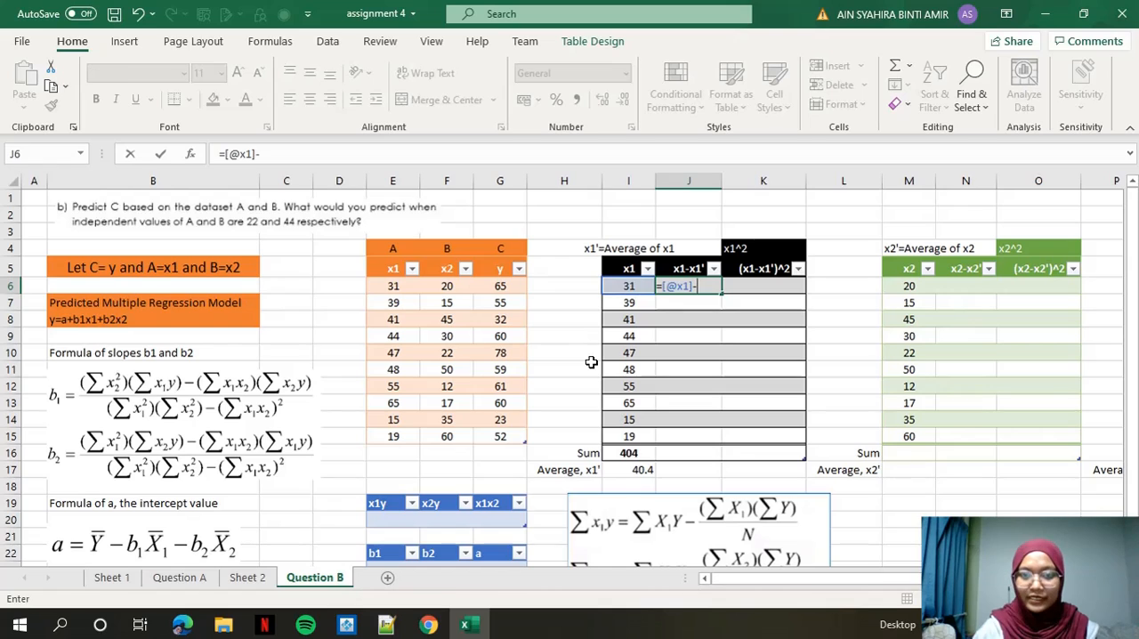
left_click(637, 470)
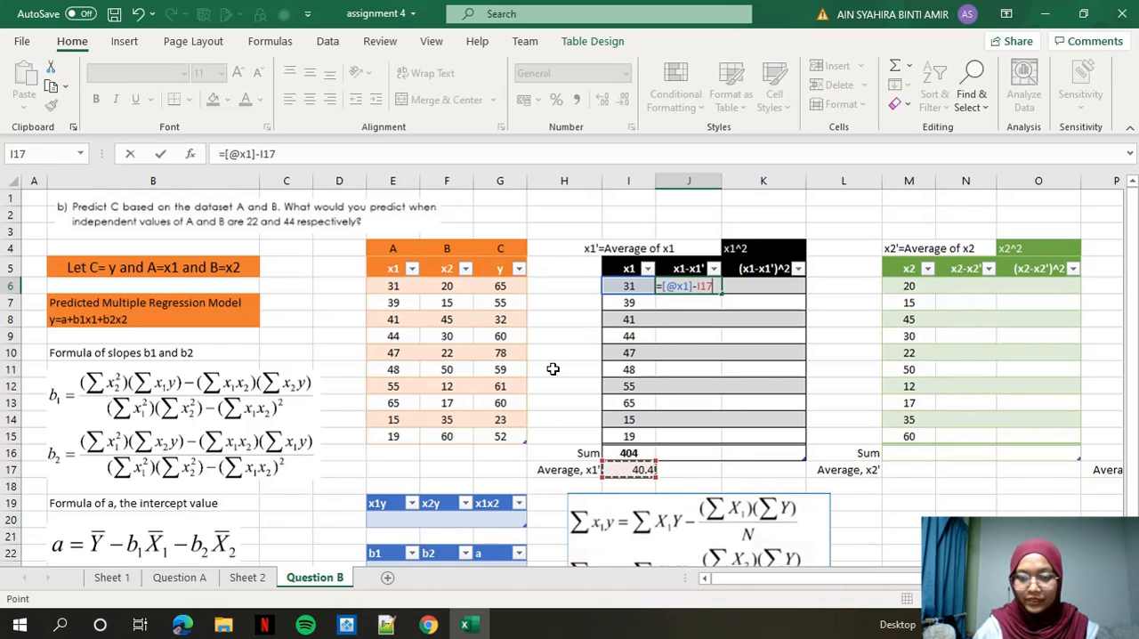
key("Return")
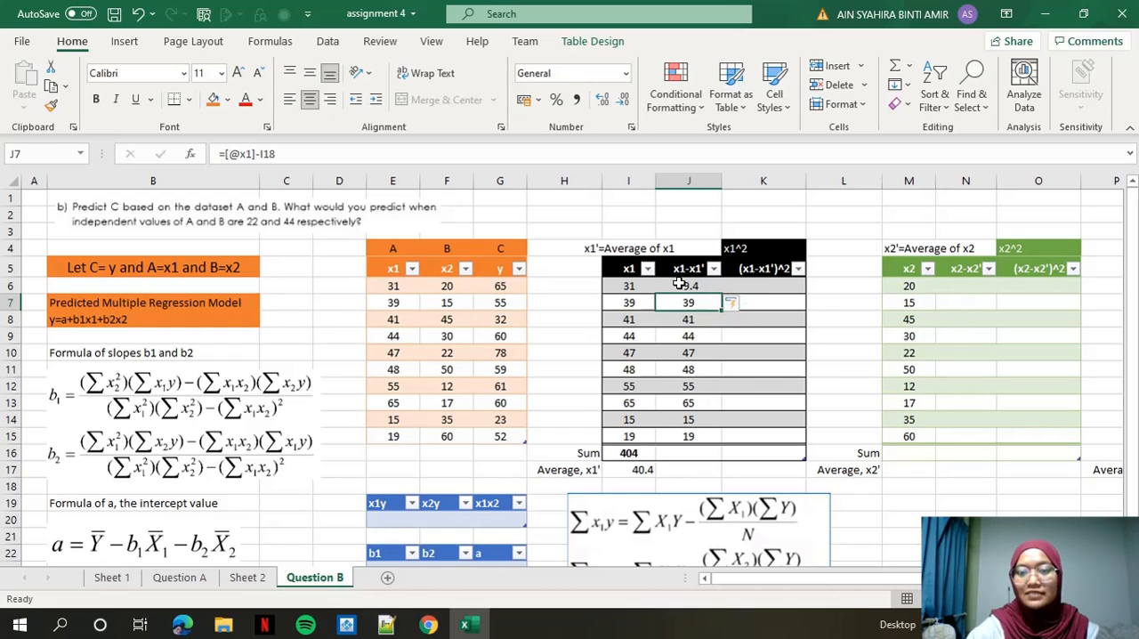
Fill the (x1-x1')^2 column from K6 with a POWER formula raising the x1-x1' value to 2.
left_click(775, 287)
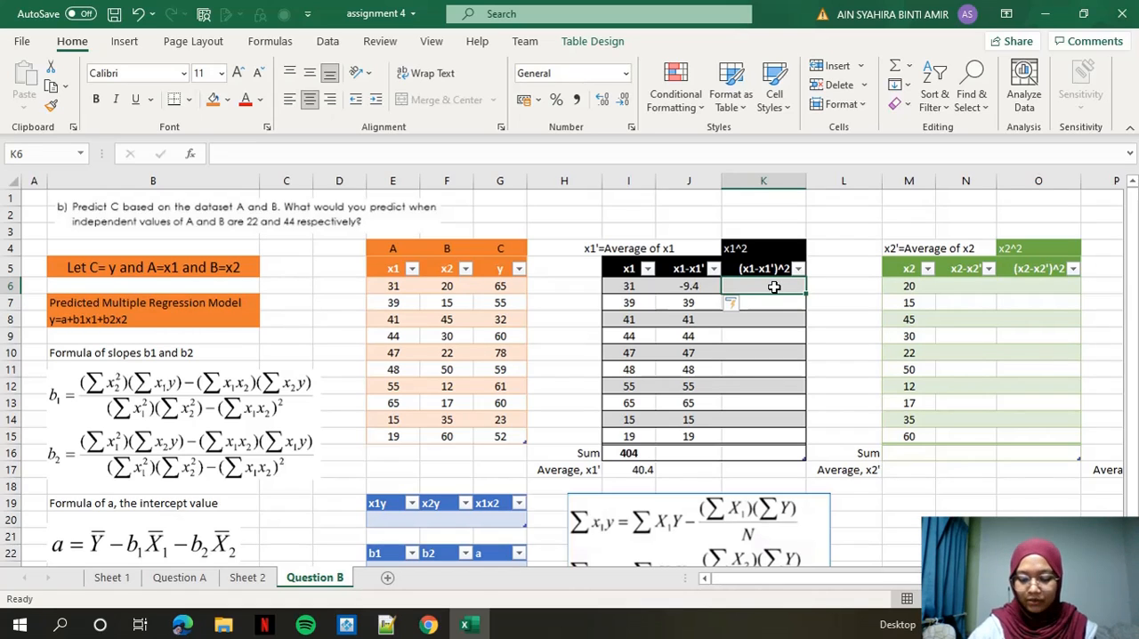
type("=powe")
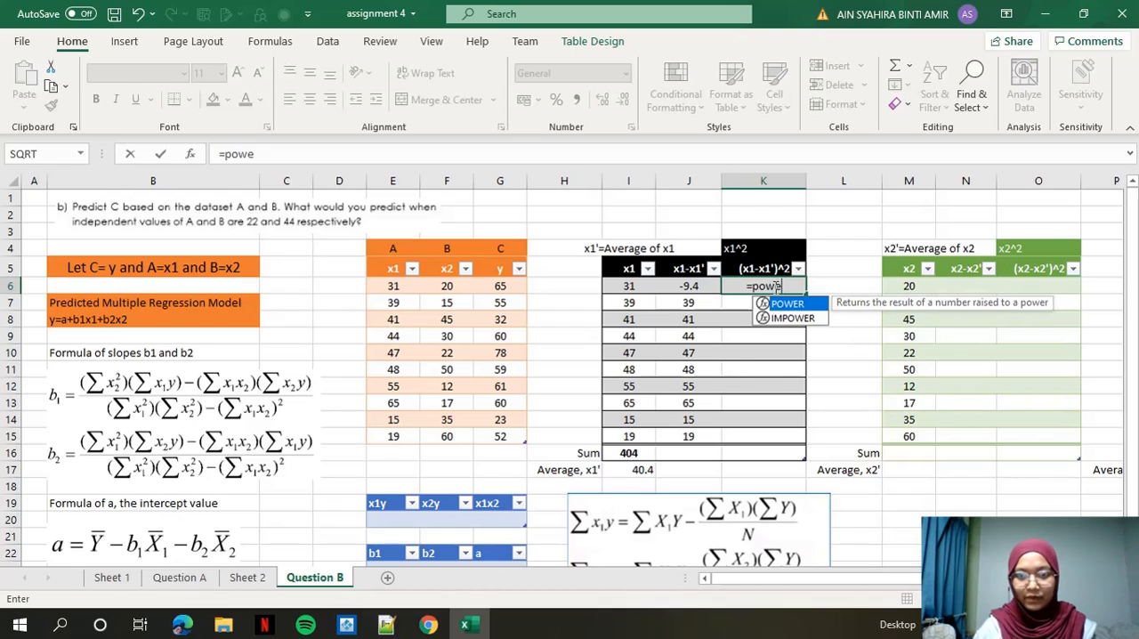
type("r(")
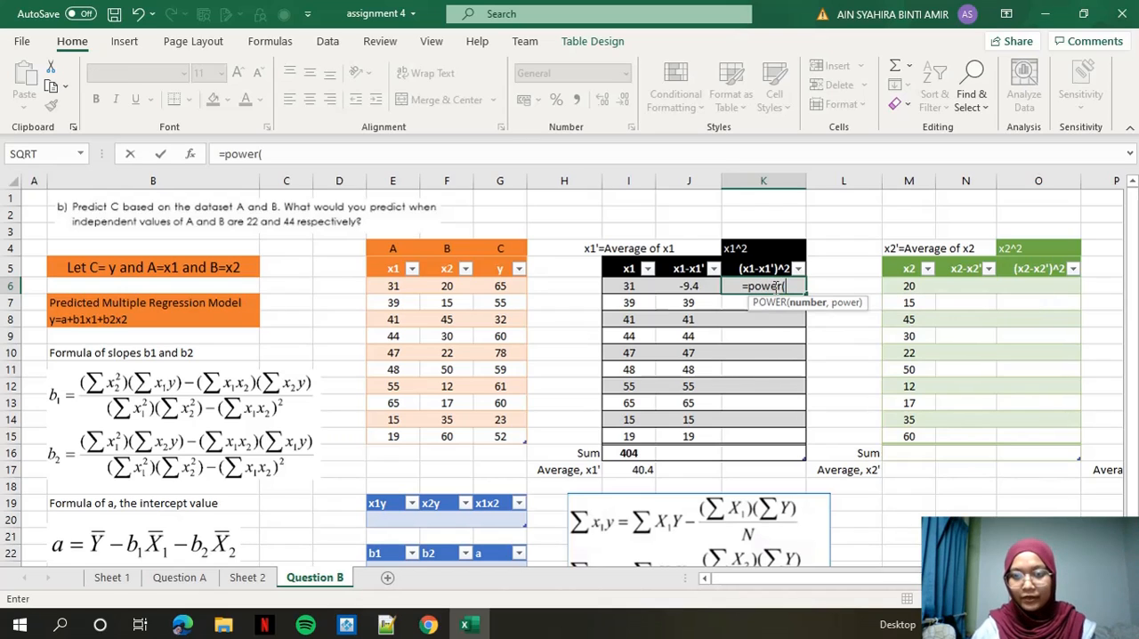
left_click(683, 286)
type(",2)")
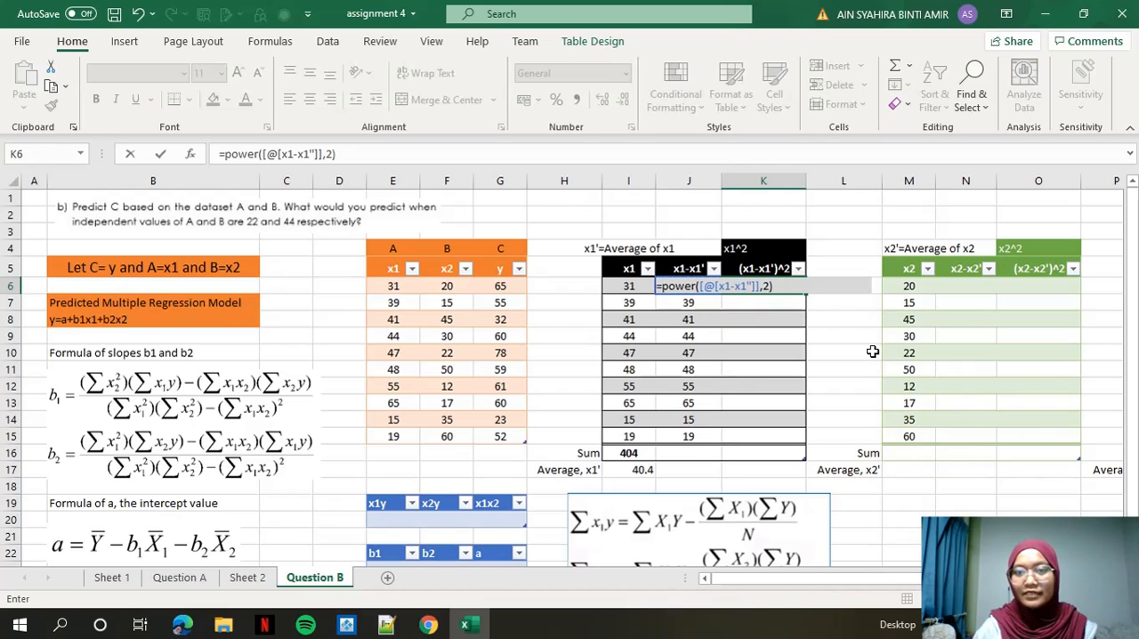
key("Return")
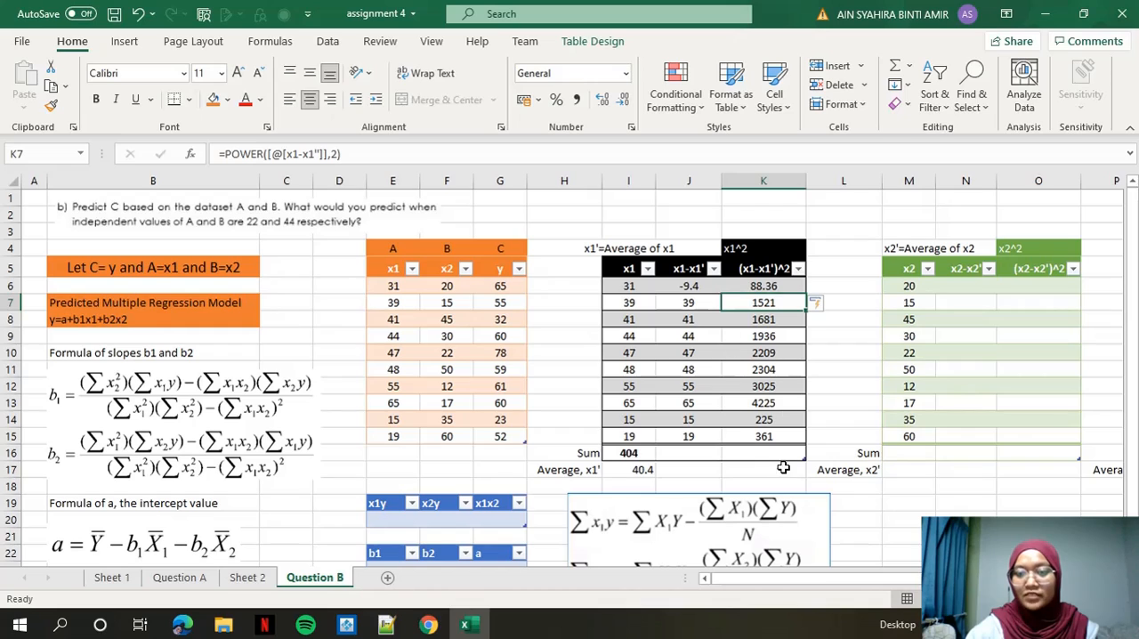
Sum the (x1-x1')^2 values in K6:K15 into the Sum row.
left_click(756, 286)
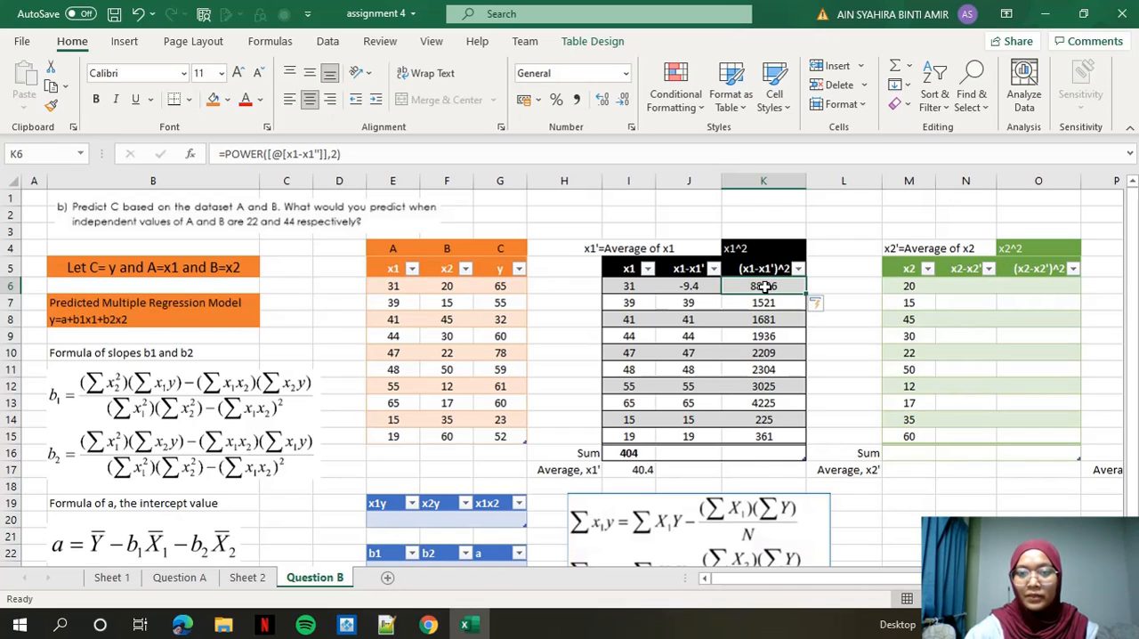
left_click_drag(763, 285, 763, 436)
left_click(910, 68)
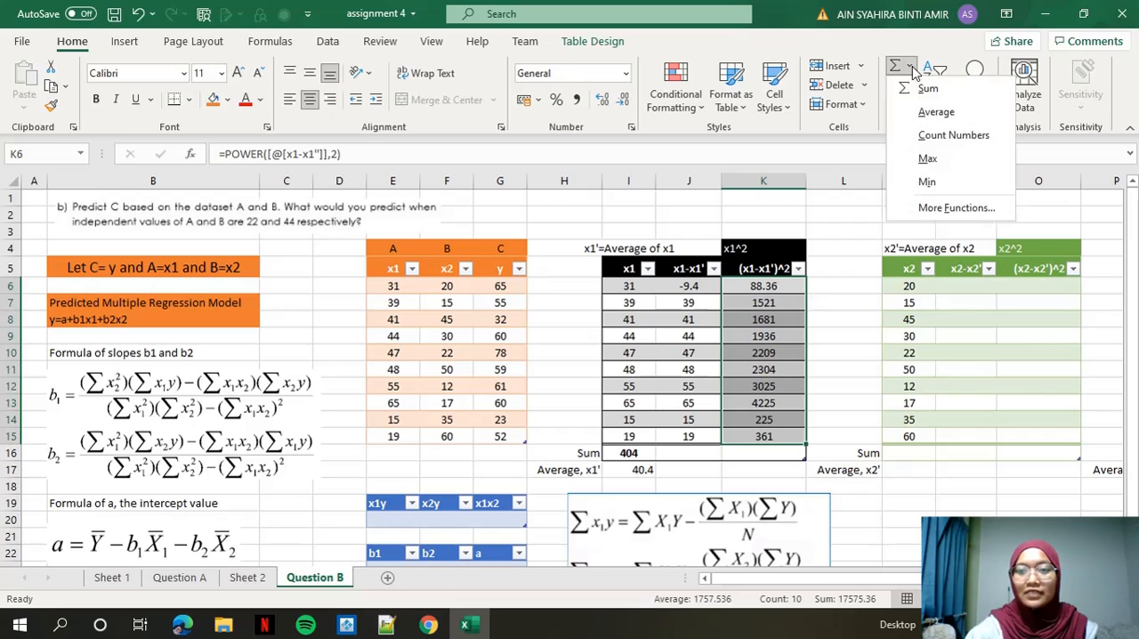
left_click(925, 89)
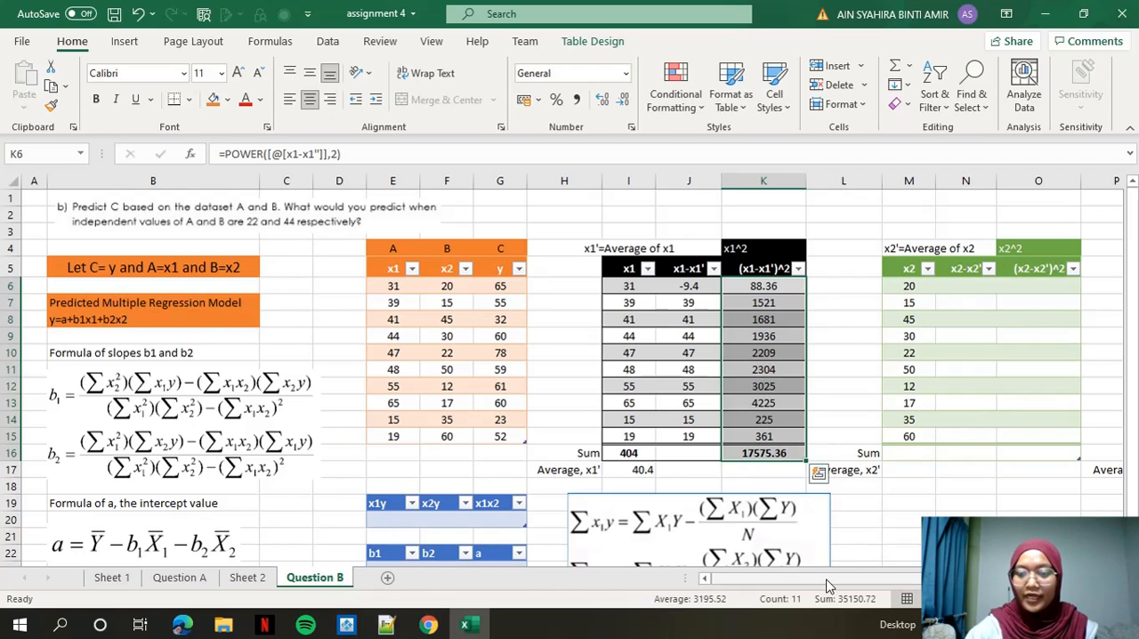
Sum the x2 values in M6:M15 into the Sum row and average them into the "Average, x2'" row.
left_click_drag(874, 580, 896, 574)
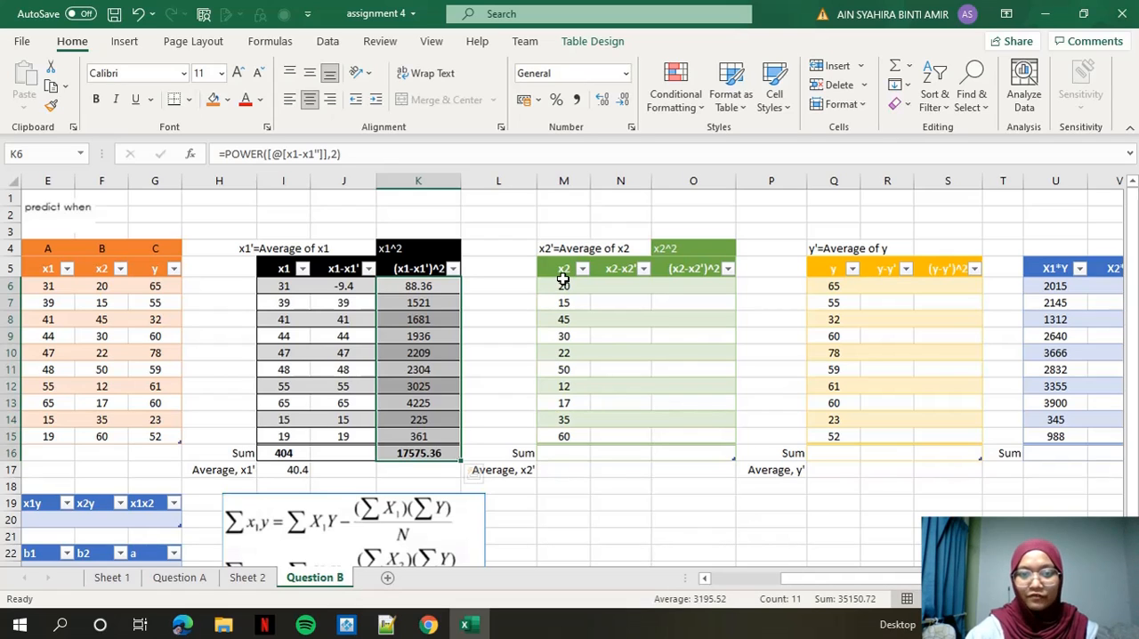
left_click_drag(556, 282, 560, 436)
left_click(909, 66)
left_click(926, 89)
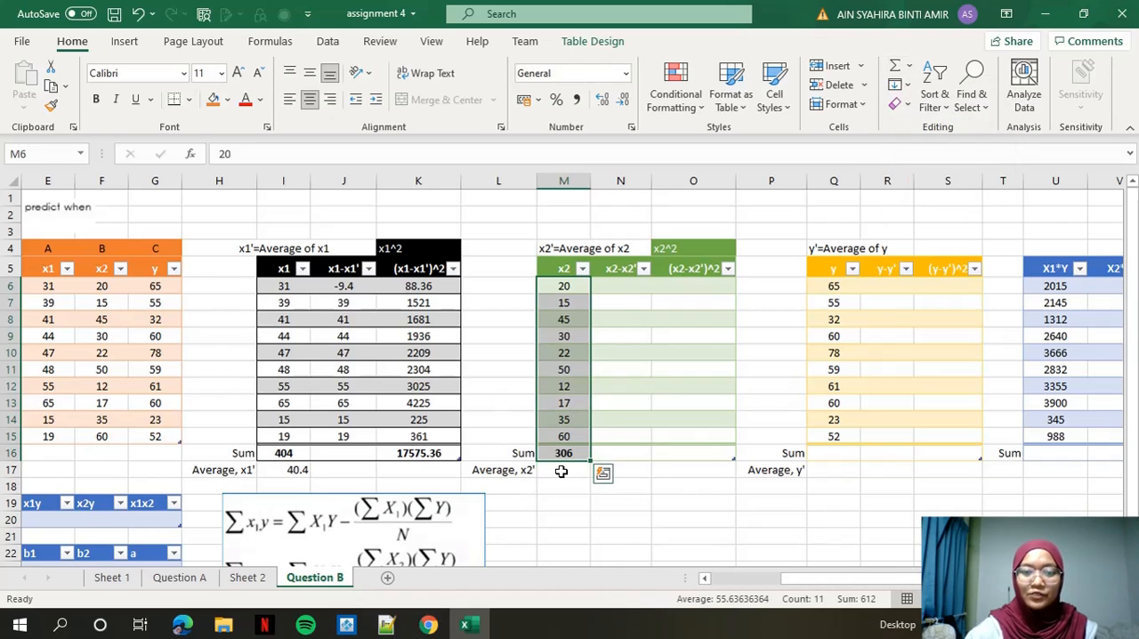
left_click(559, 287)
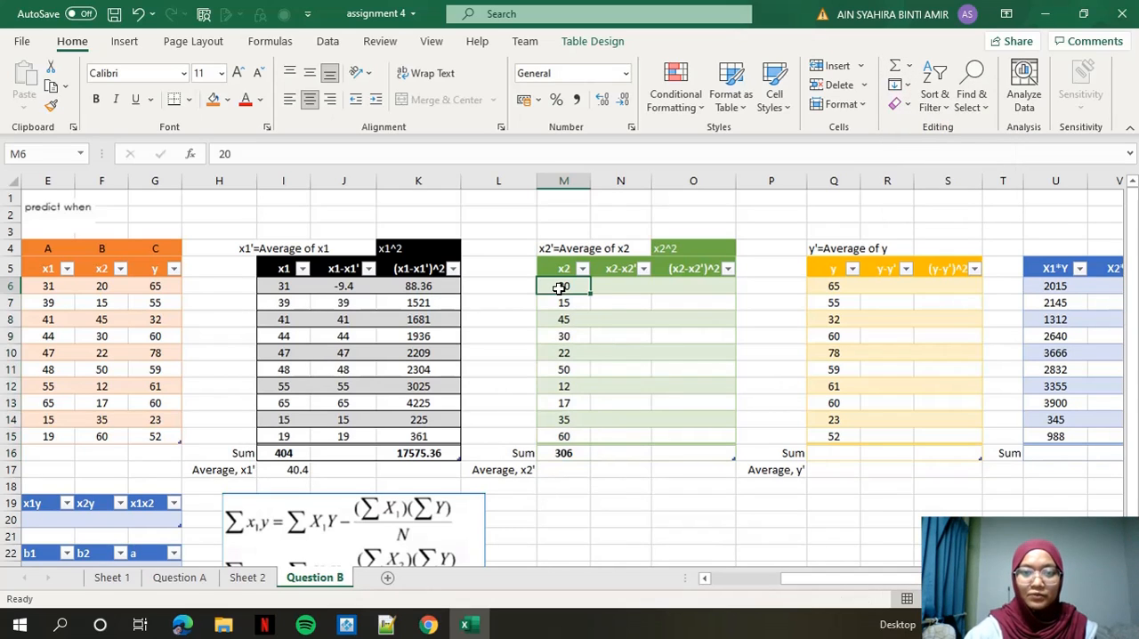
left_click_drag(558, 285, 559, 433)
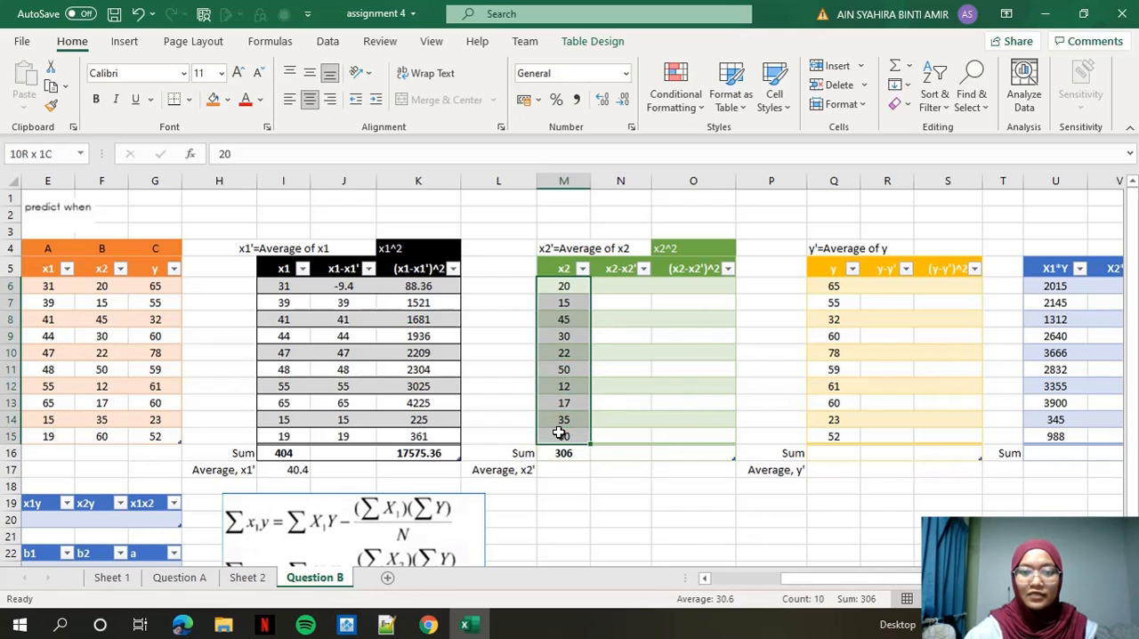
left_click(908, 68)
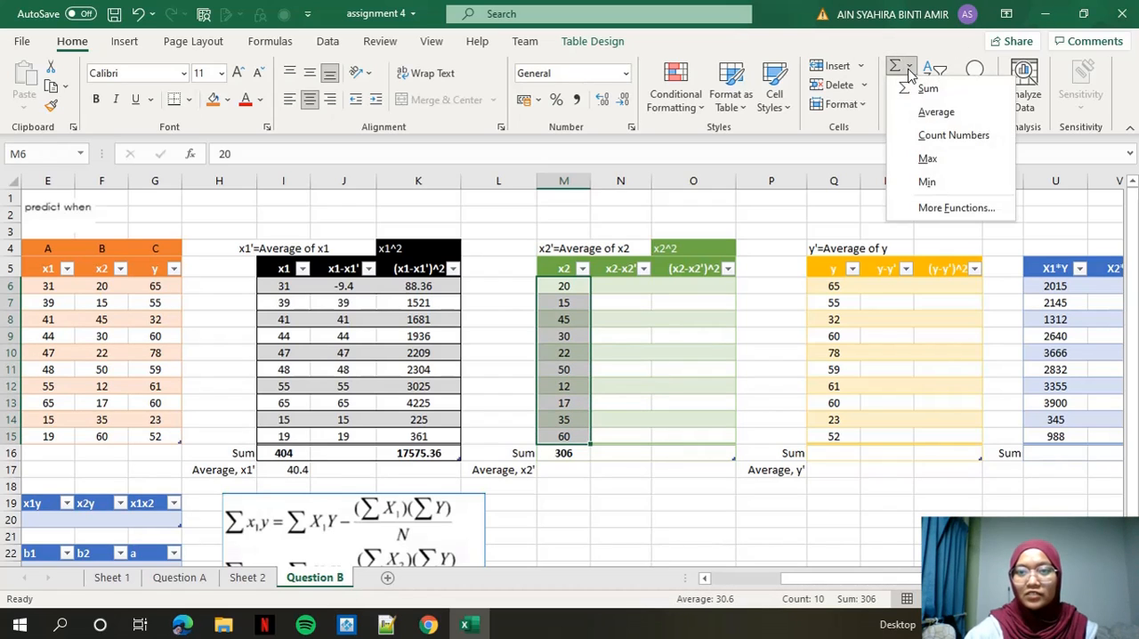
left_click(932, 112)
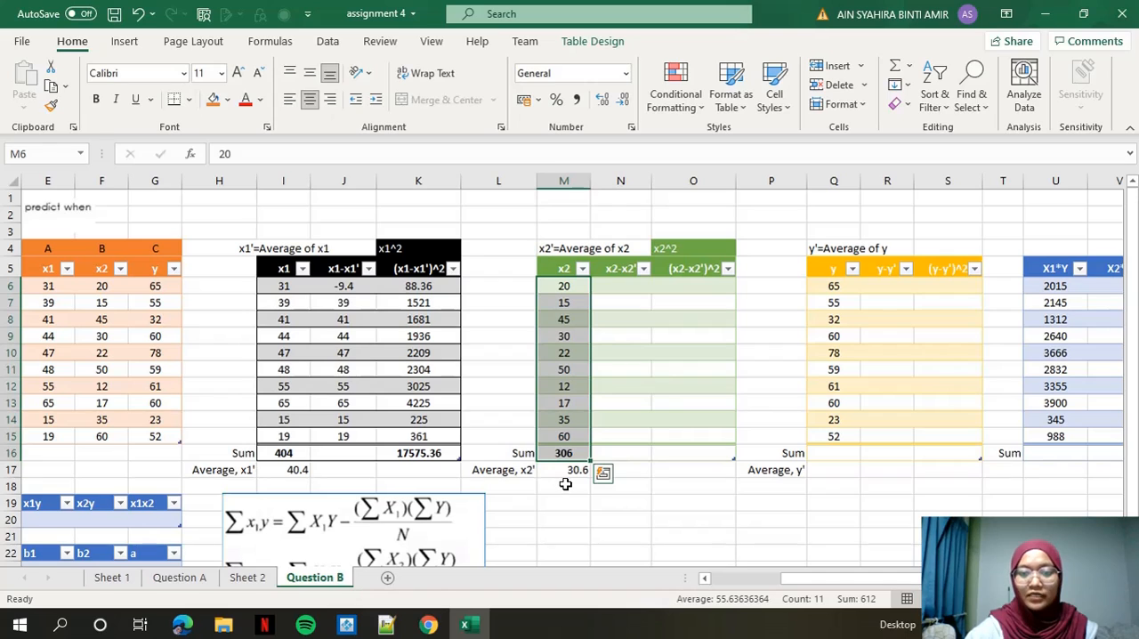
left_click(625, 285)
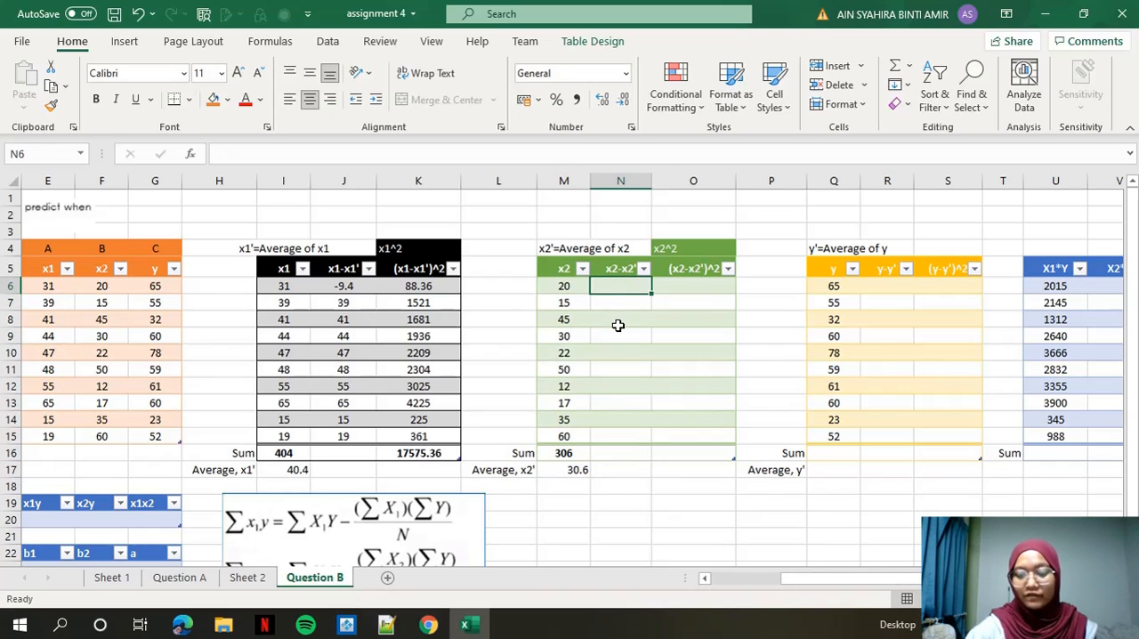
type("=")
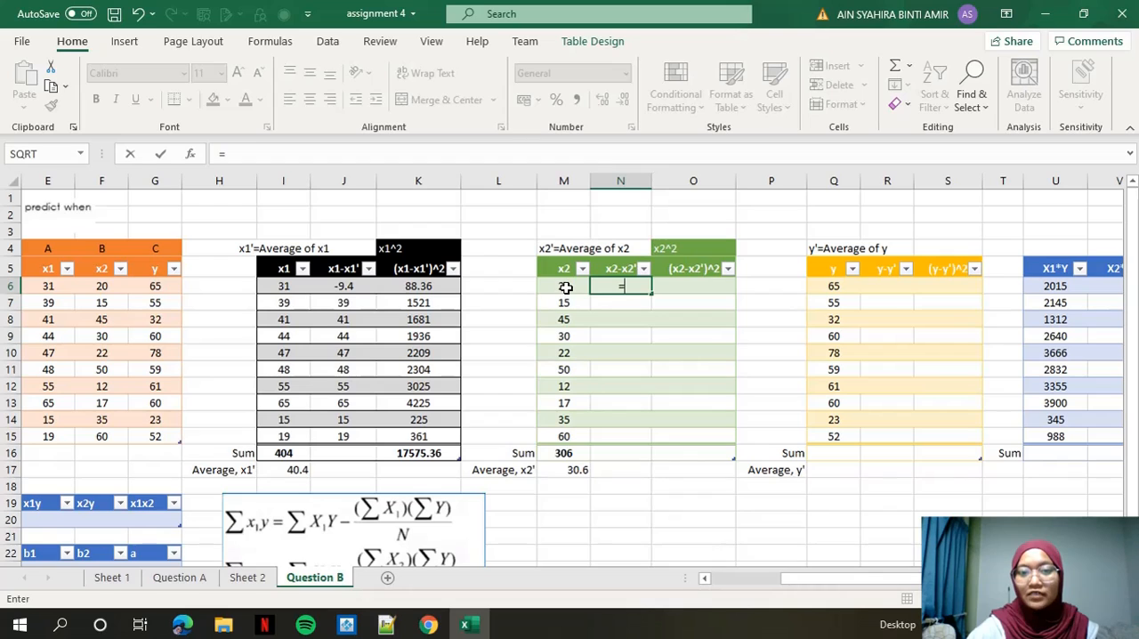
left_click(566, 287)
type("-")
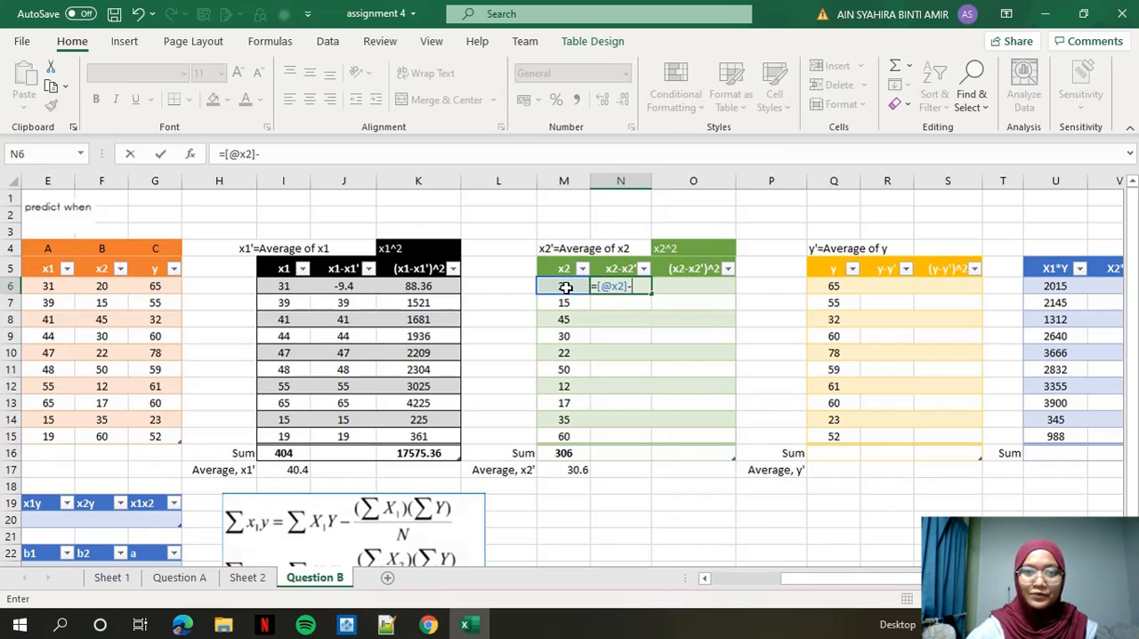
left_click(568, 470)
key("Return")
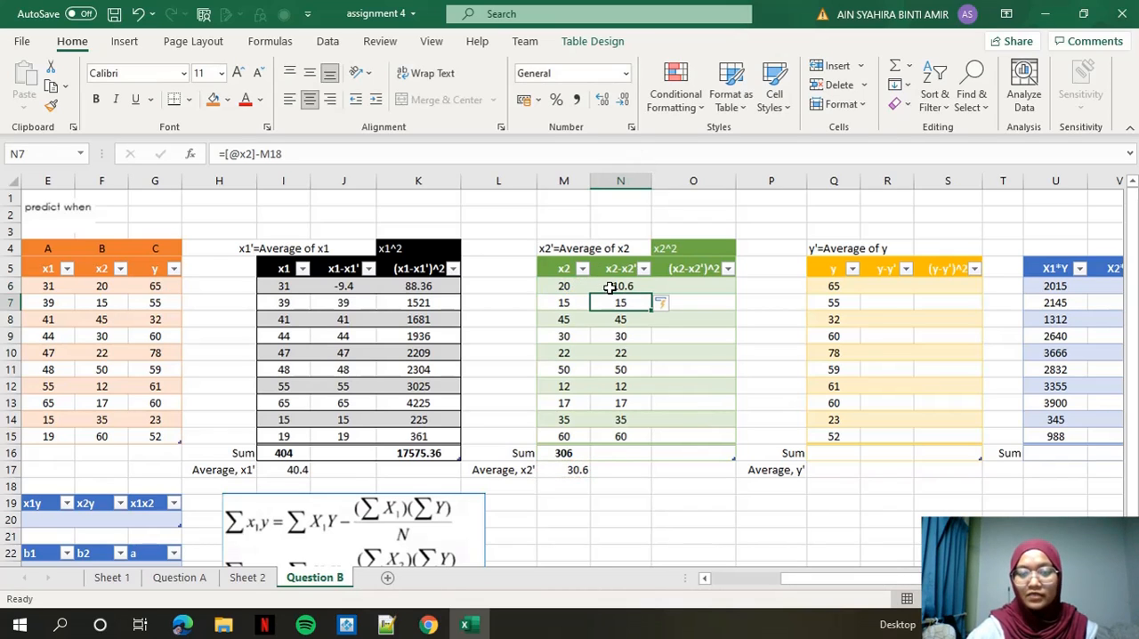
Fill the (x2-x2')^2 column from O6 with a POWER formula raising the x2-x2' value to 2.
left_click(703, 285)
type("=power(")
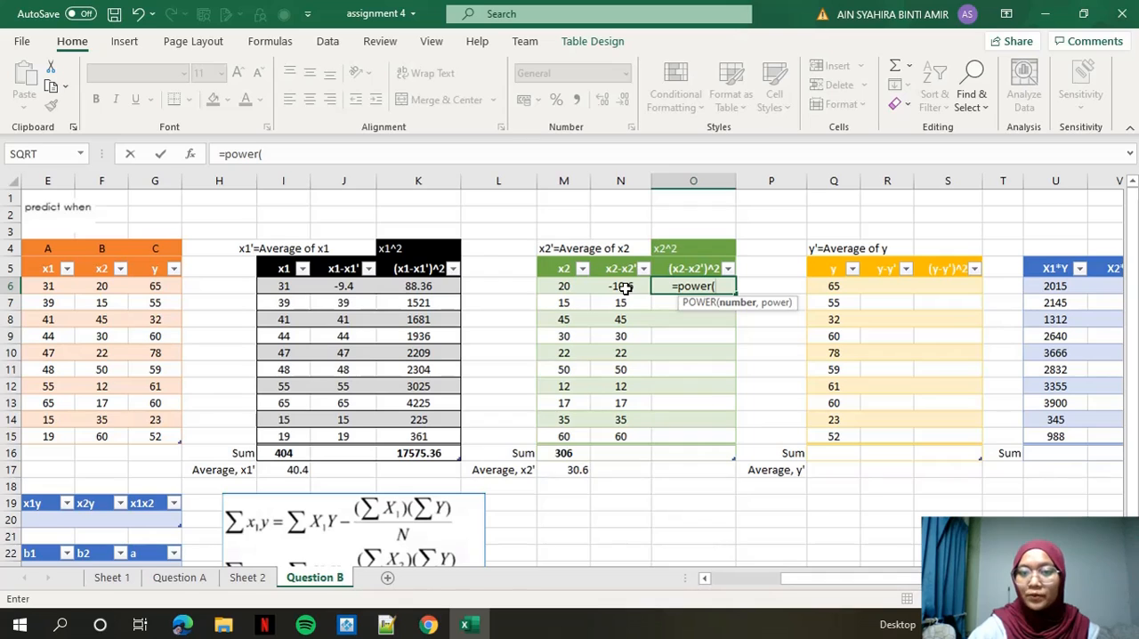
left_click(624, 287)
type(",")
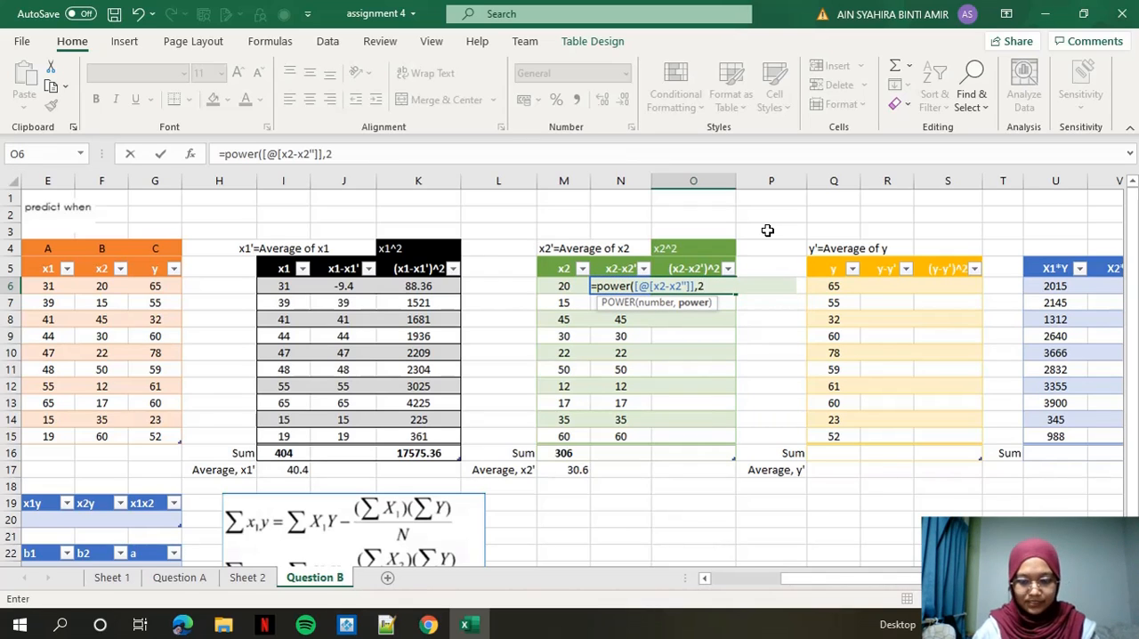
type("2)")
key("Return")
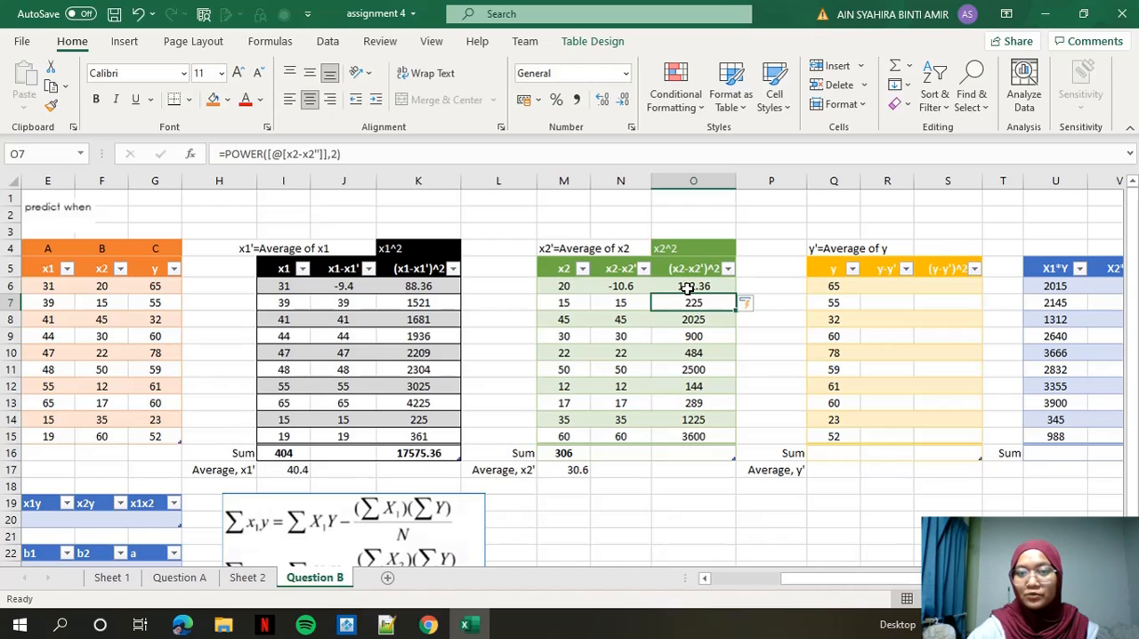
Sum the (x2-x2')^2 values in O6:O15 into the Sum row.
left_click_drag(687, 286, 693, 436)
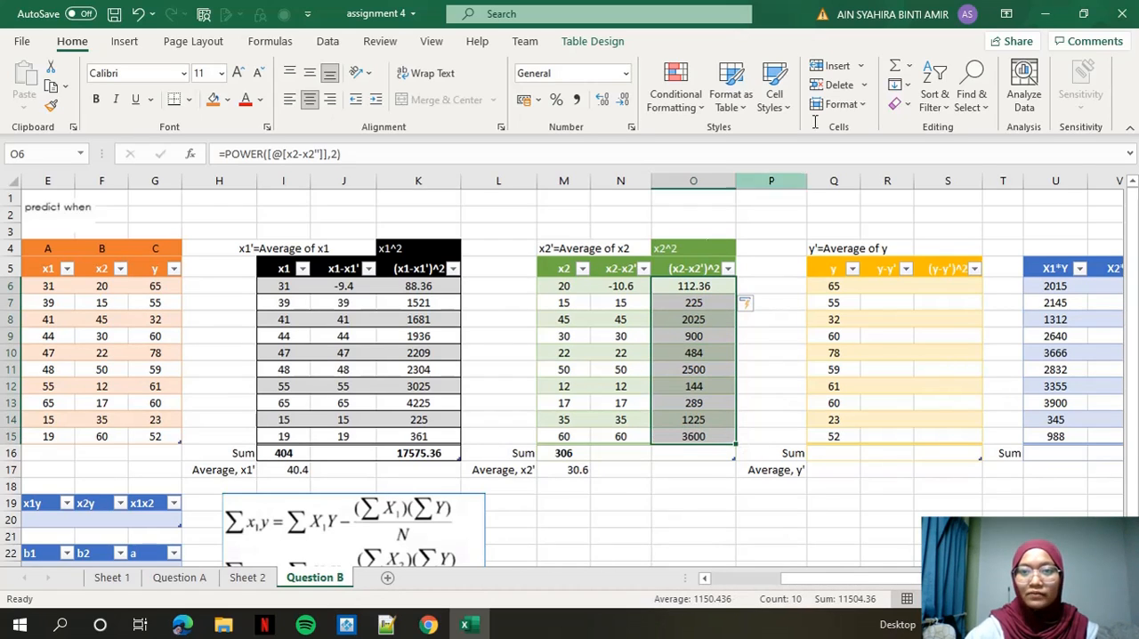
left_click(908, 68)
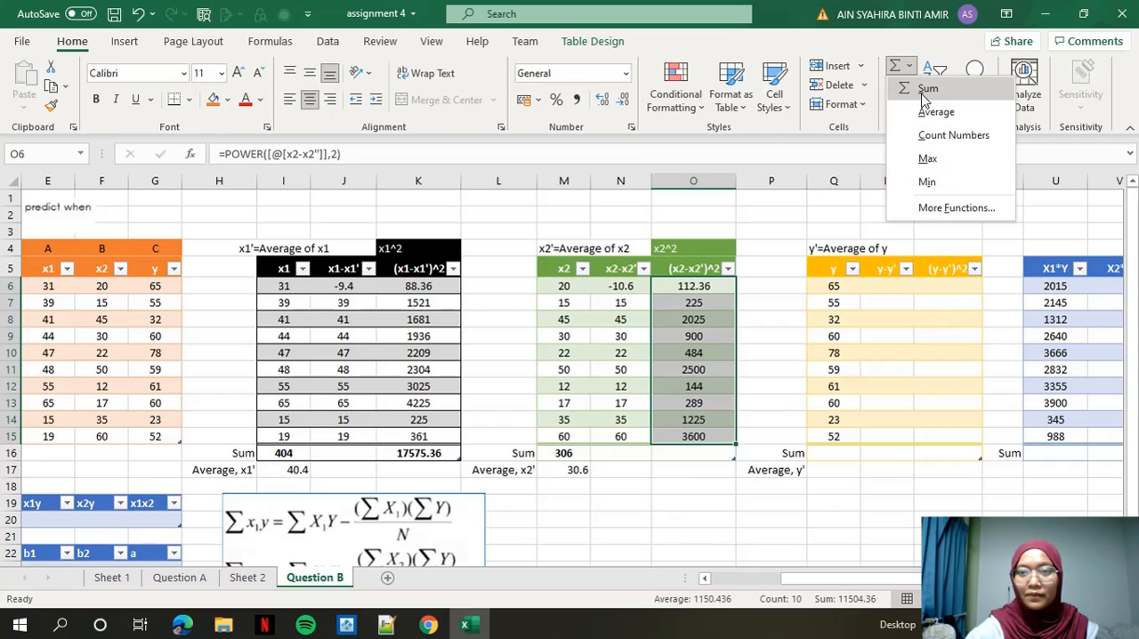
left_click(926, 89)
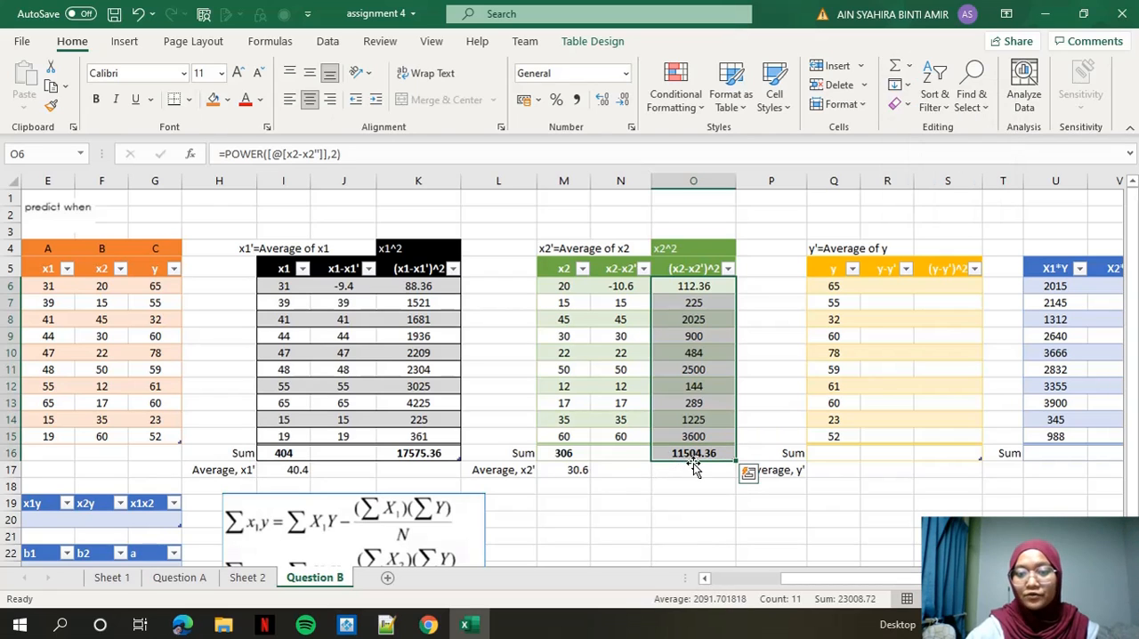
Sum the y values in Q6:Q15 into the Sum row and average them into the "Average, y'" row.
left_click_drag(845, 578, 861, 579)
left_click(727, 285)
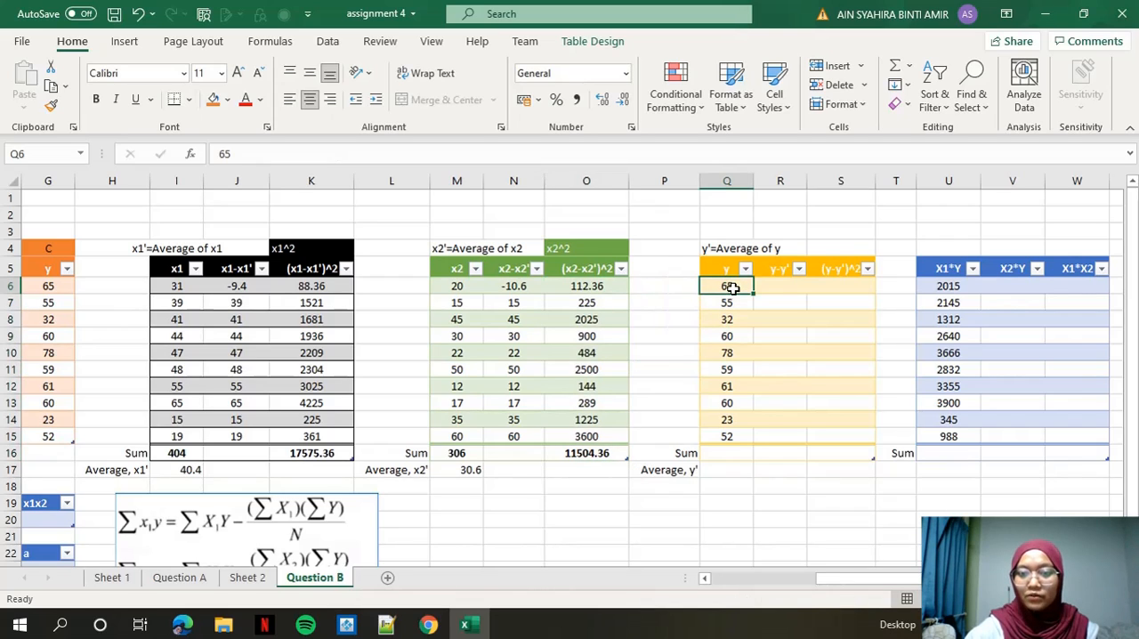
left_click_drag(730, 287, 724, 432)
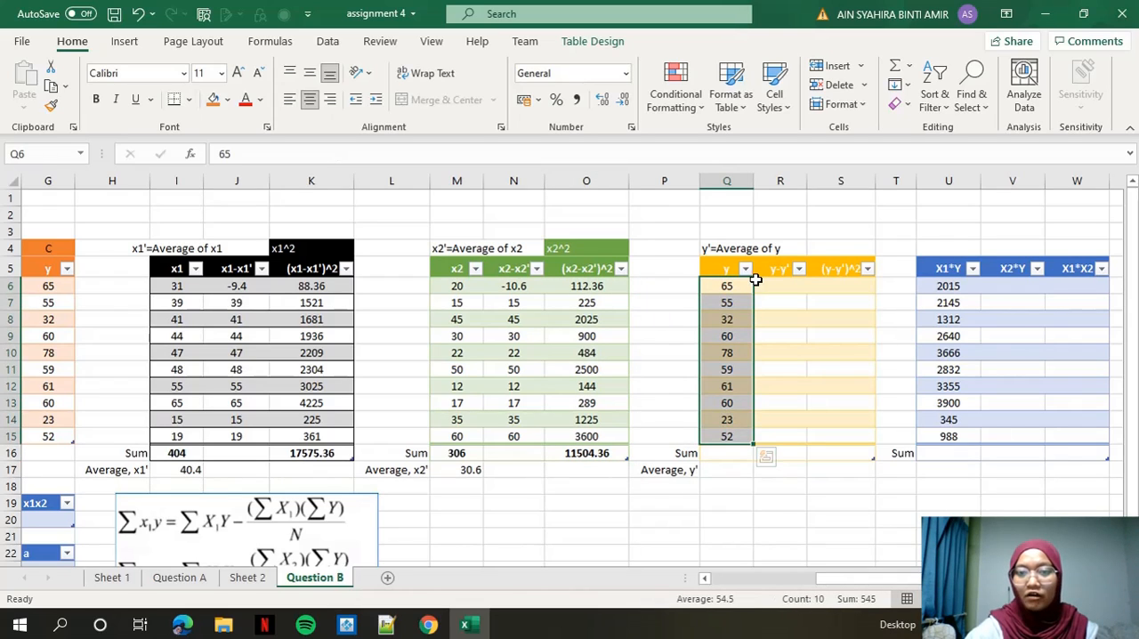
left_click(908, 66)
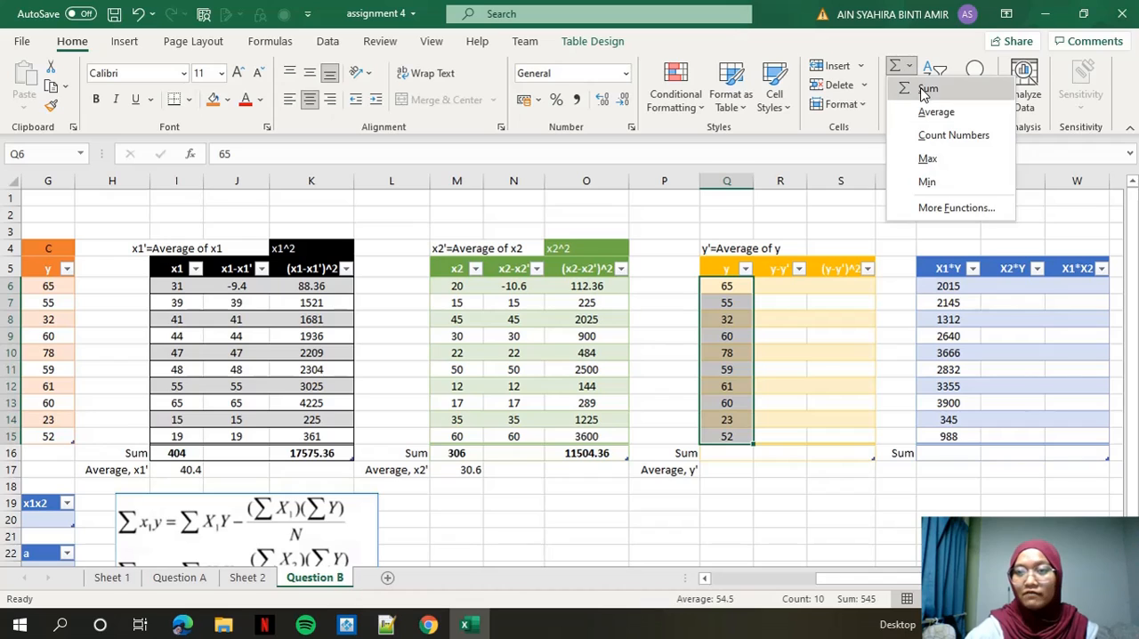
left_click(926, 89)
left_click_drag(737, 288, 726, 436)
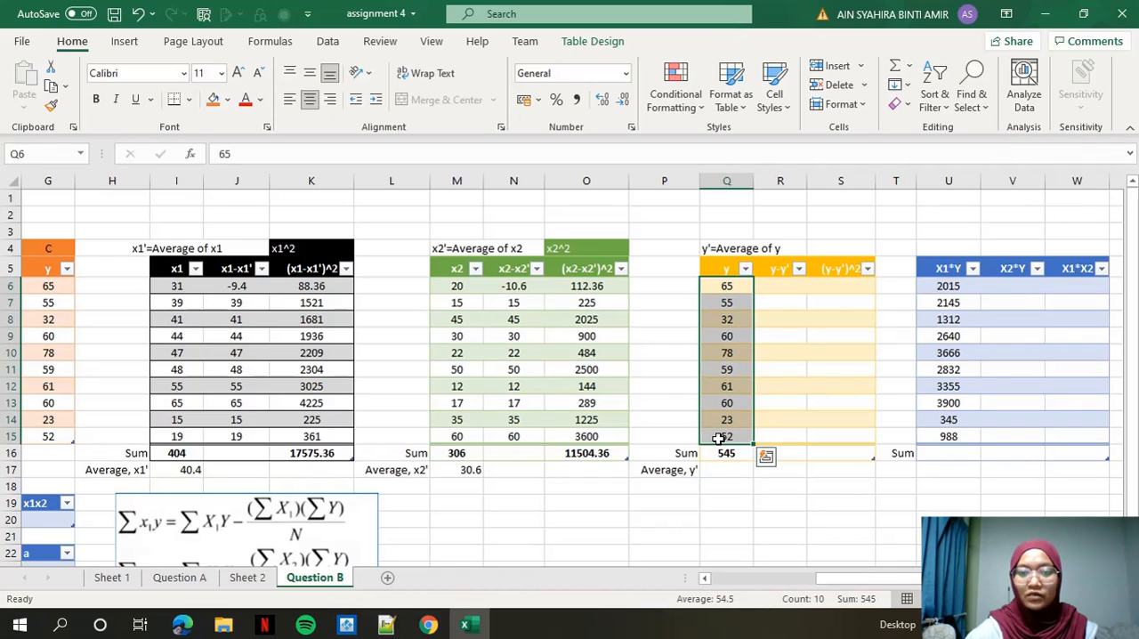
left_click(909, 66)
left_click(931, 109)
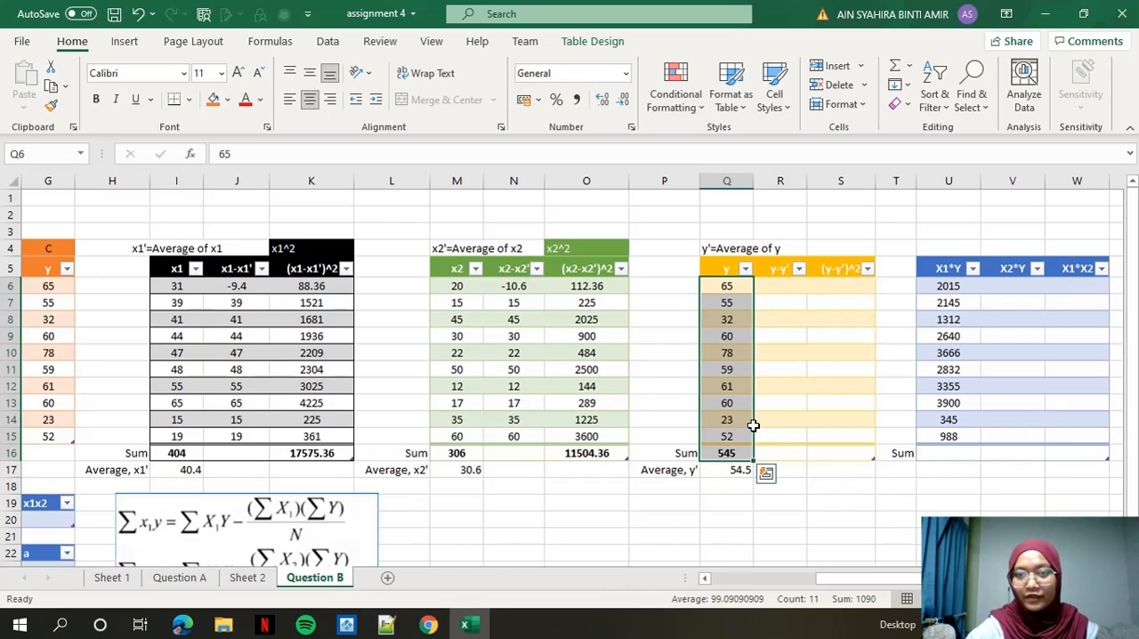
Fill the y-y' column from R6 with the formula =[@y]-Q17, subtracting the y average.
left_click(772, 290)
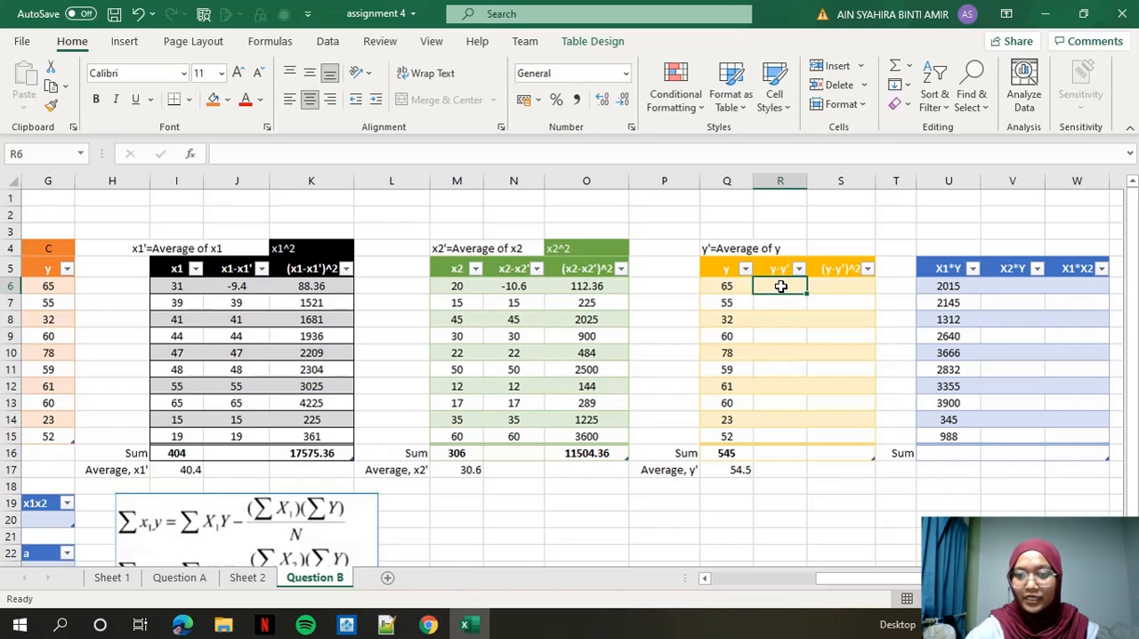
type("=")
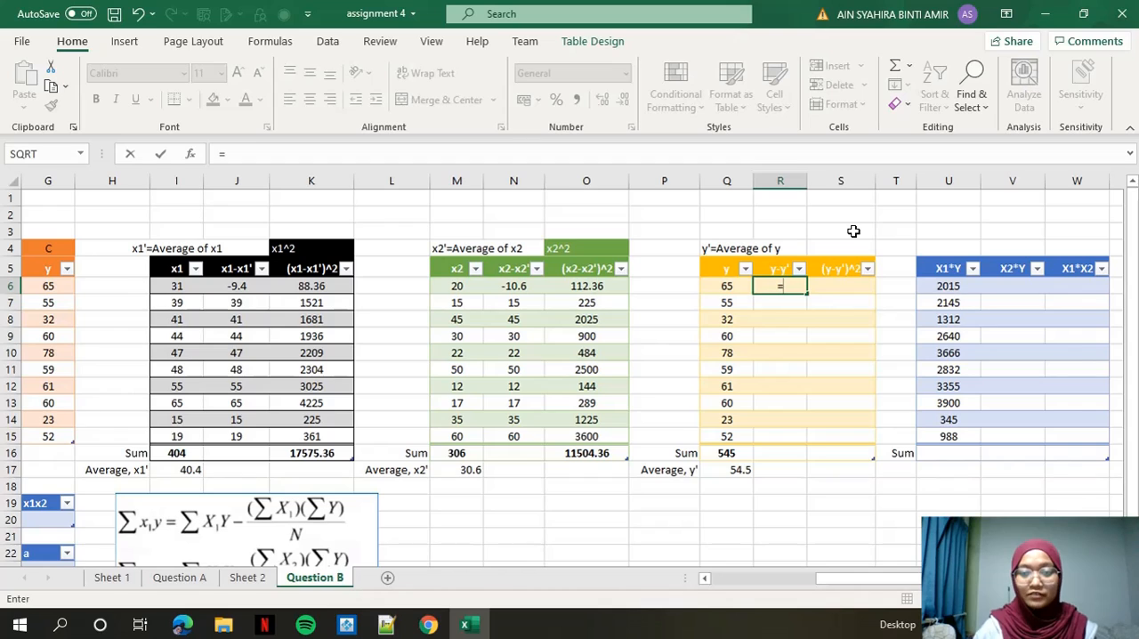
left_click(735, 285)
type("-")
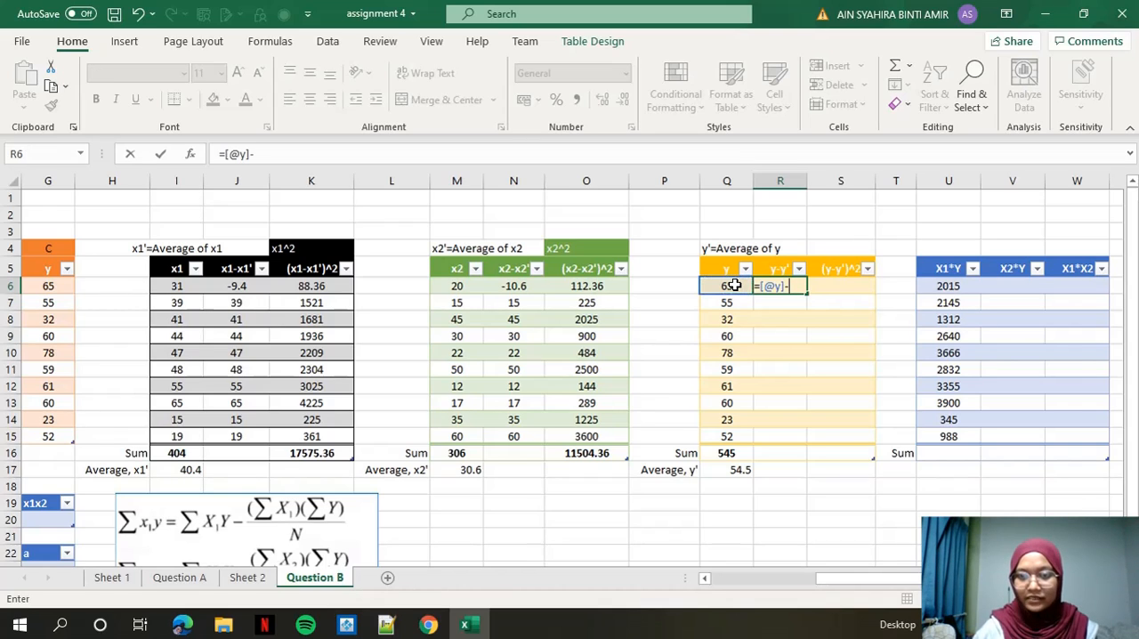
left_click(726, 470)
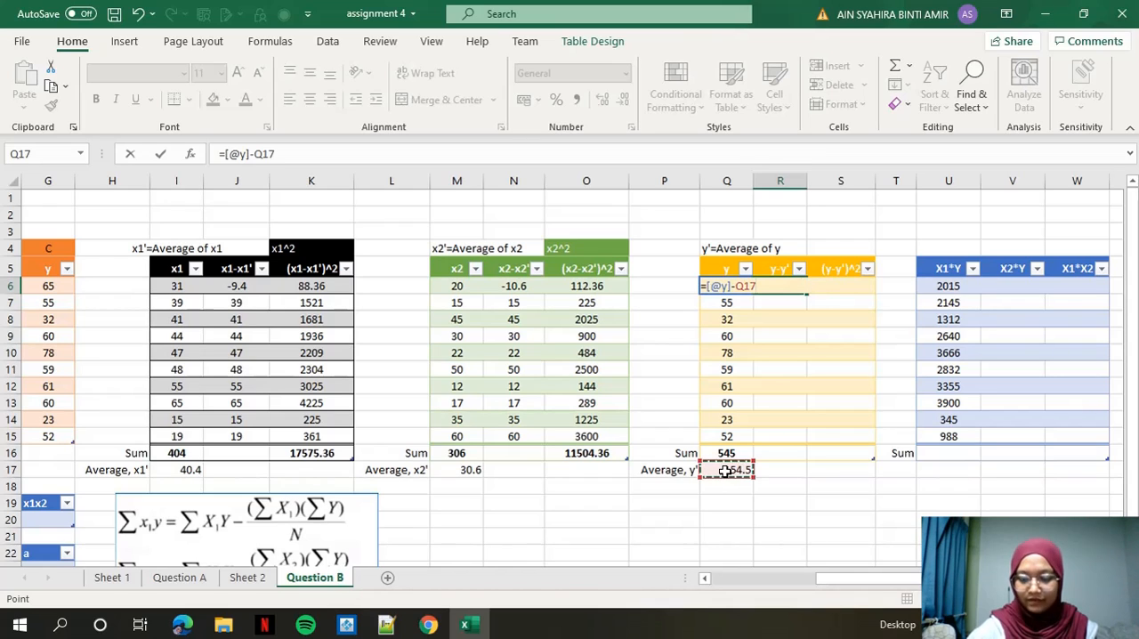
key("Return")
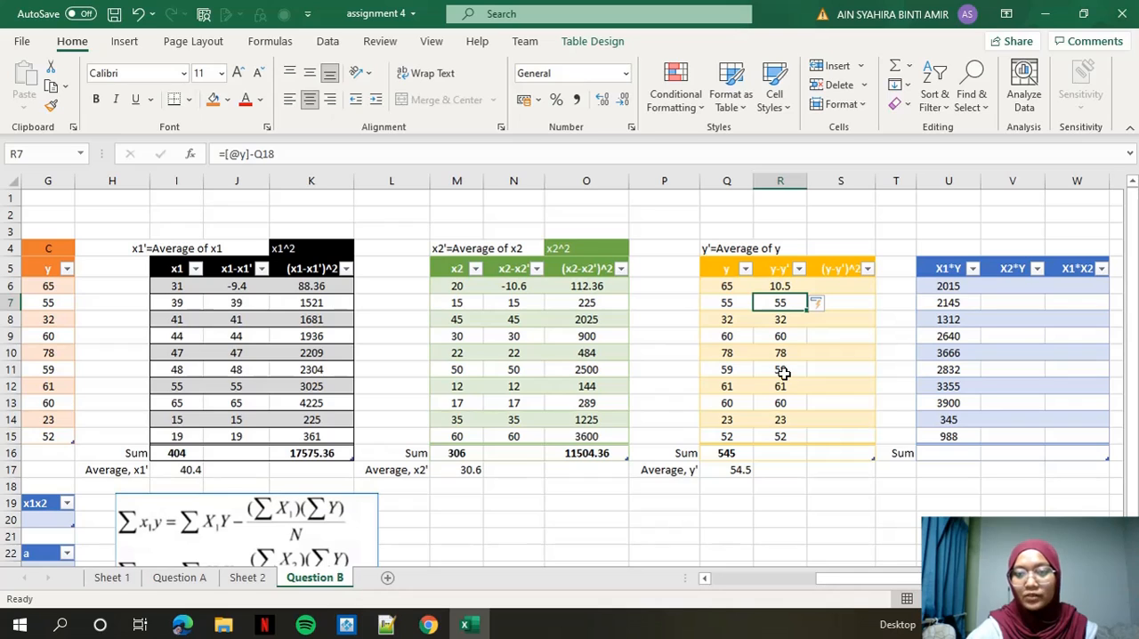
Fill the (y-y')^2 column from S6 with a POWER formula raising the y-y' value to 2.
left_click(834, 282)
type("=")
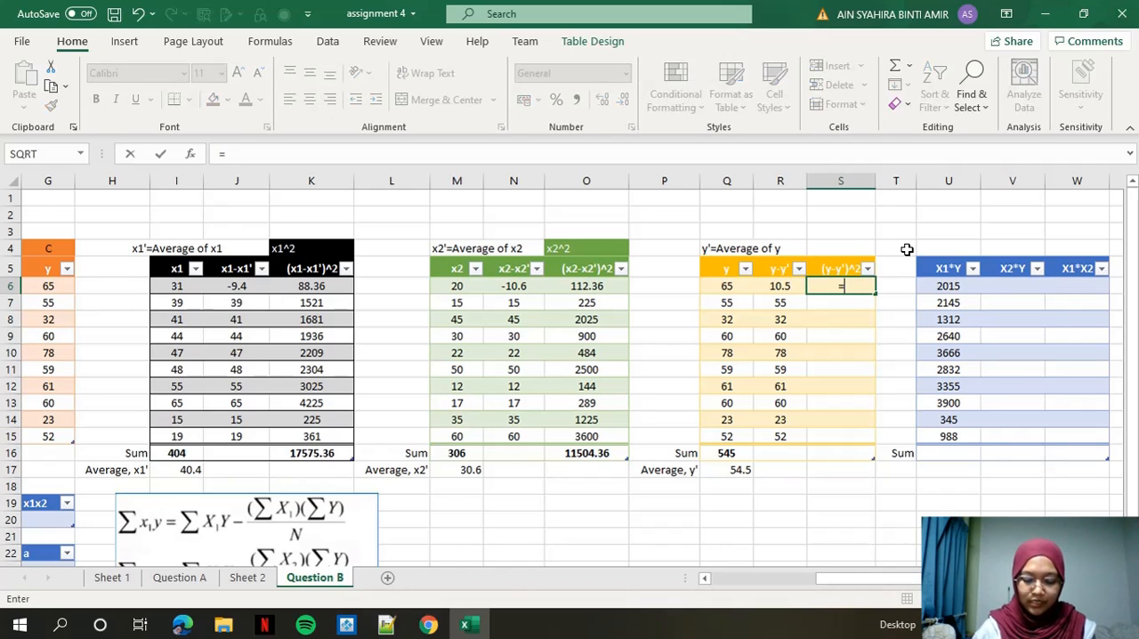
type("power")
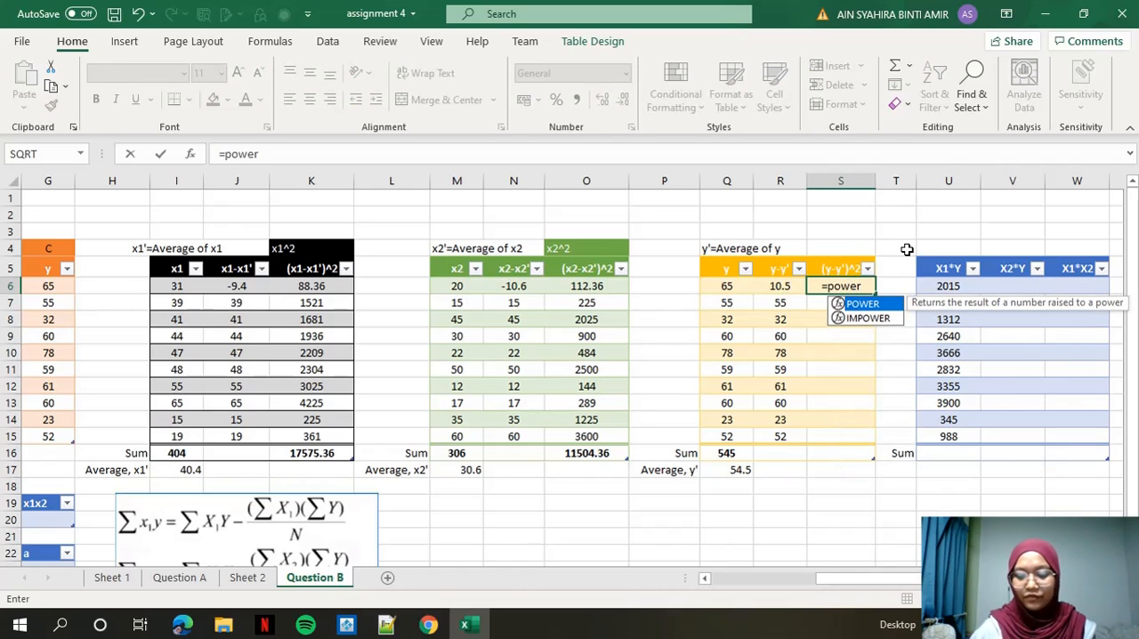
type("(")
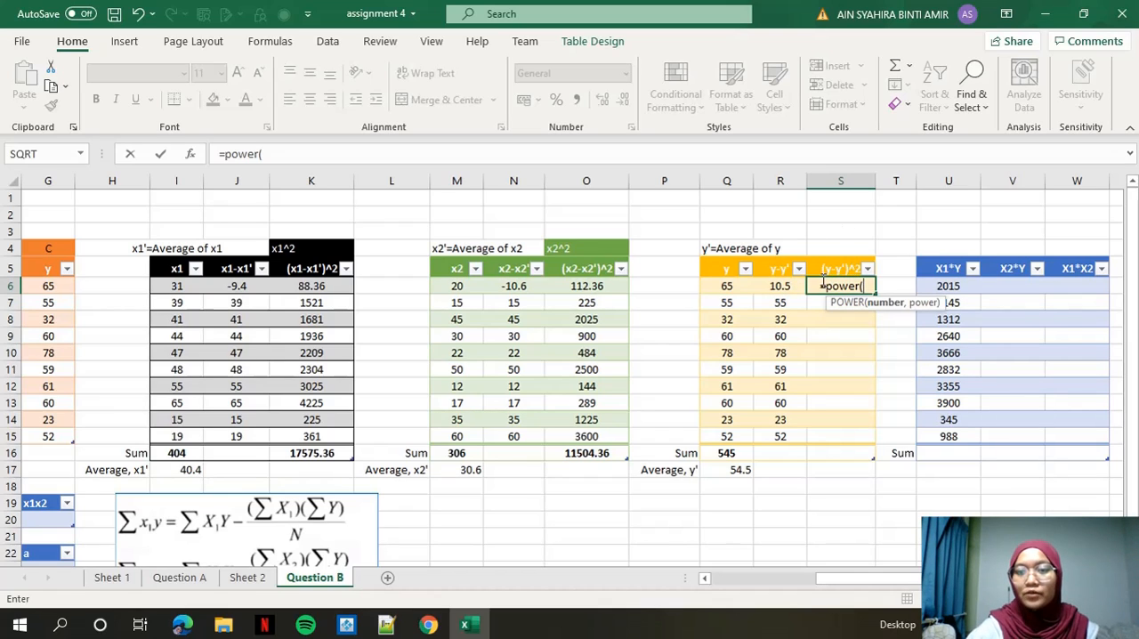
left_click(780, 286)
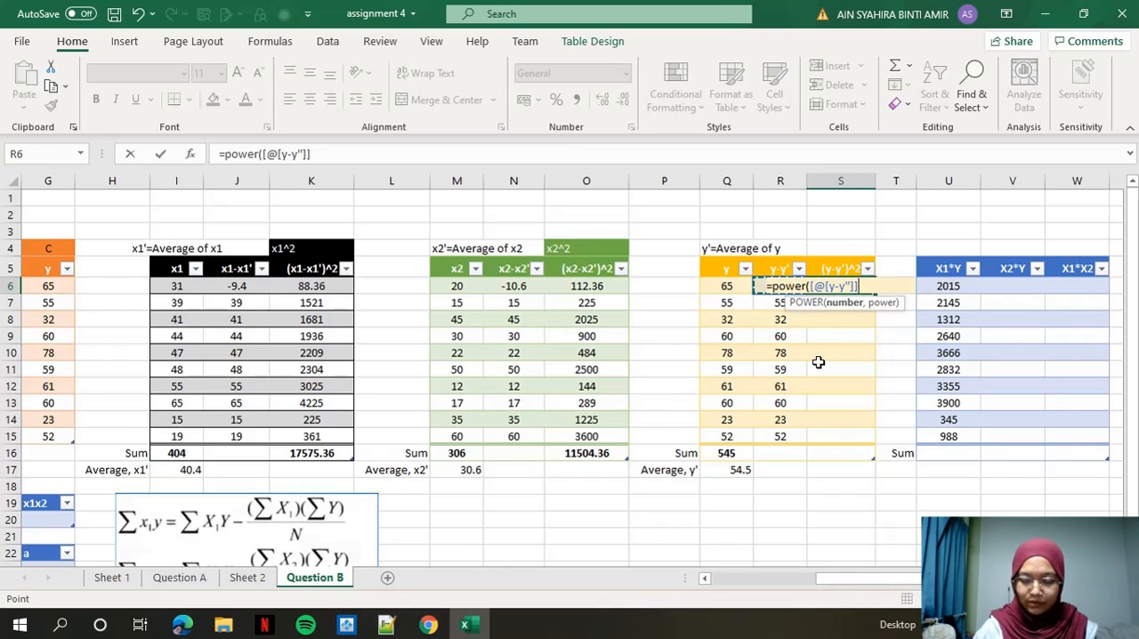
type(",")
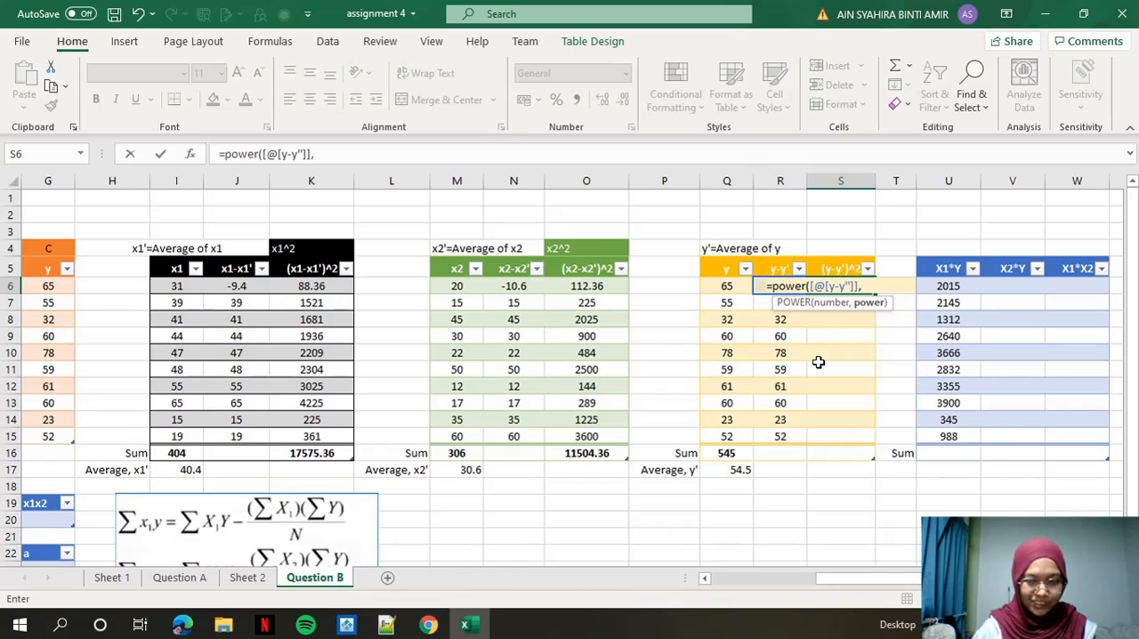
type("2)")
key("Return")
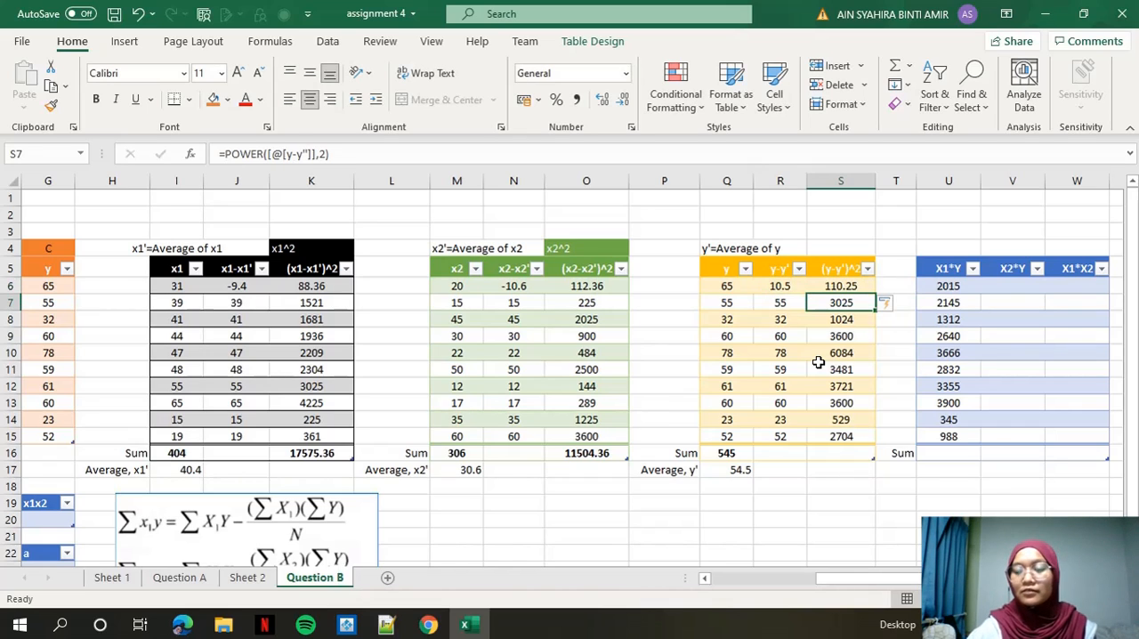
Sum the (y-y')^2 values in S6:S15 into the Sum row.
left_click_drag(838, 286, 828, 436)
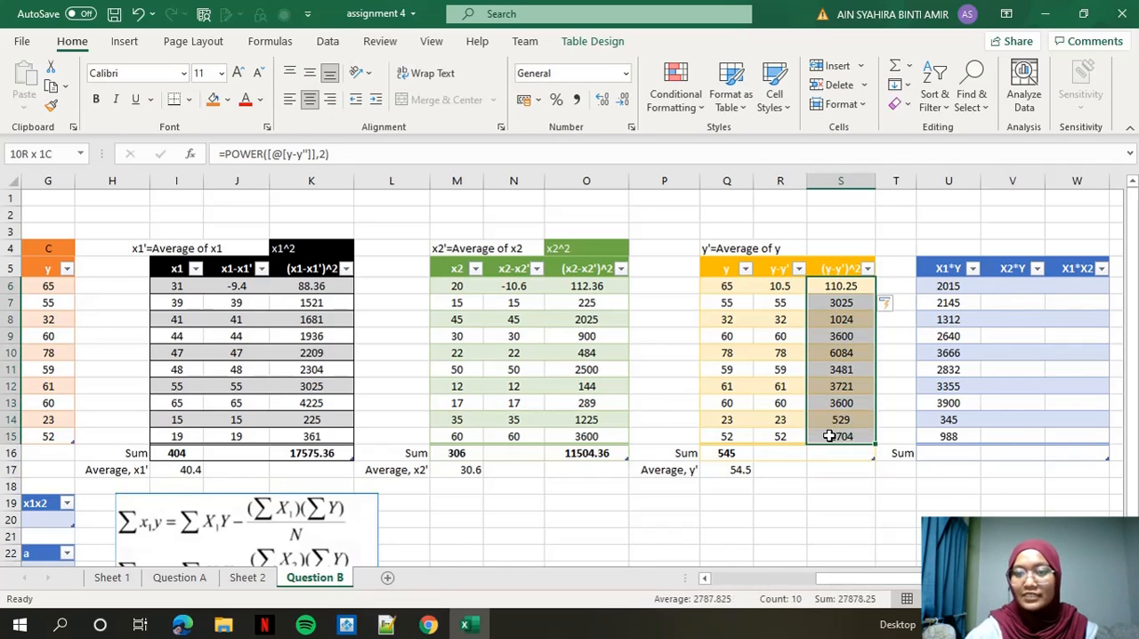
left_click(912, 68)
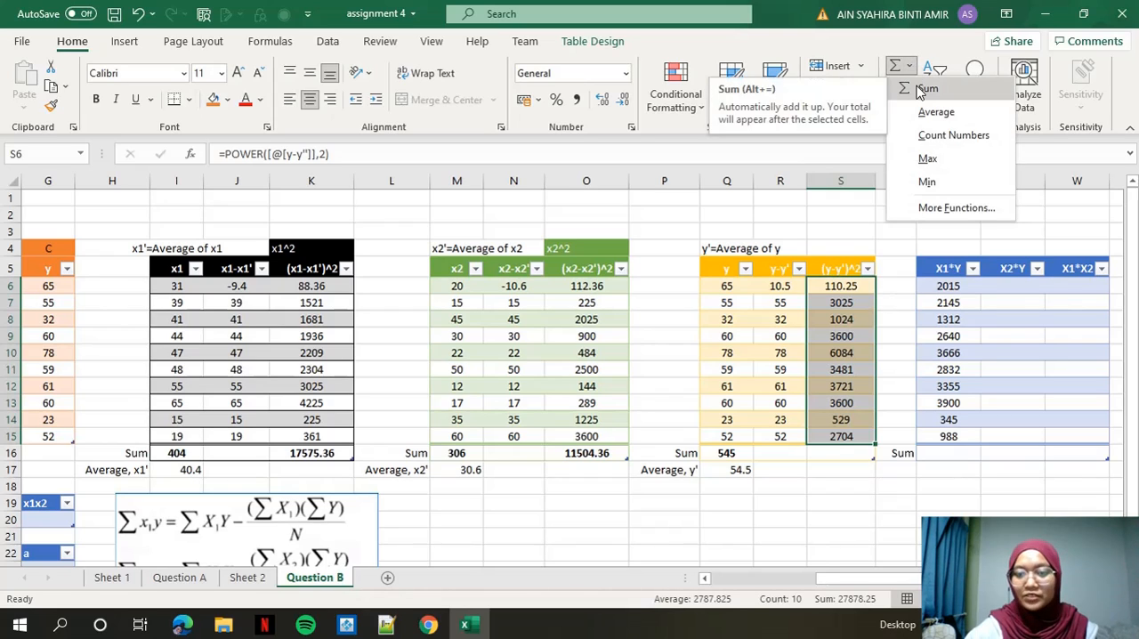
left_click(924, 89)
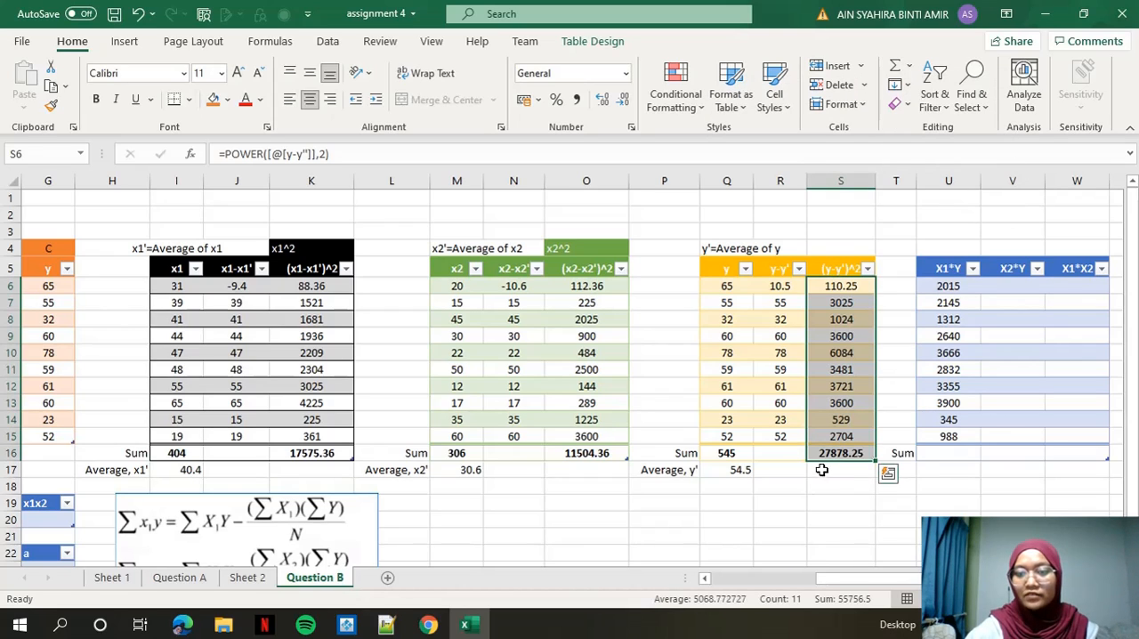
left_click(821, 470)
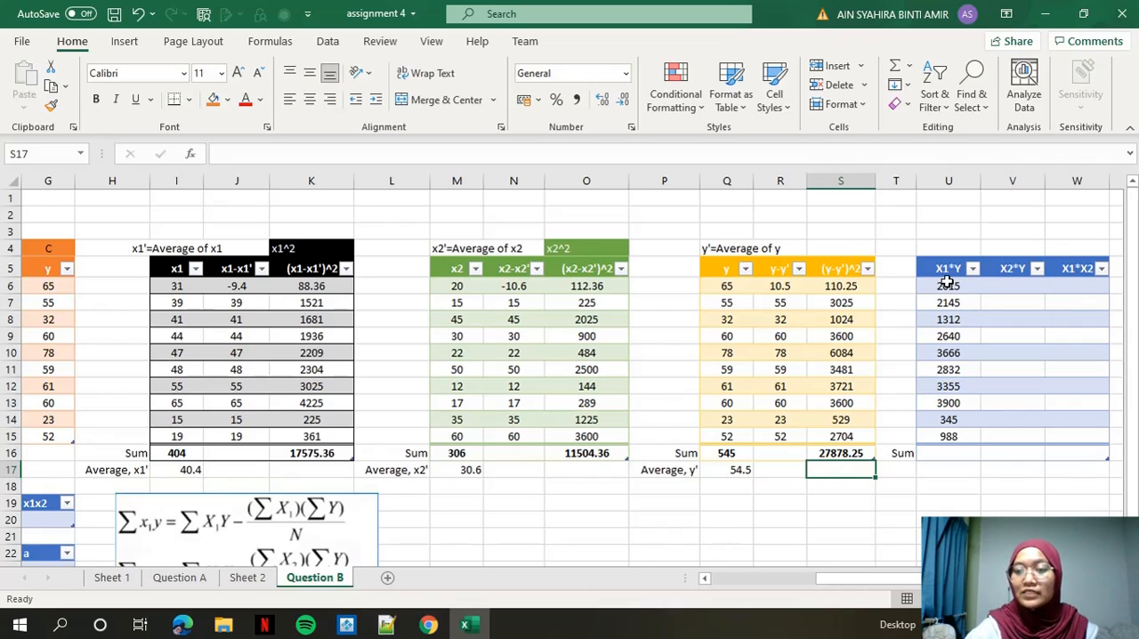
Sum the X1*Y values in U6:U15 into the Sum row.
left_click_drag(945, 283, 929, 436)
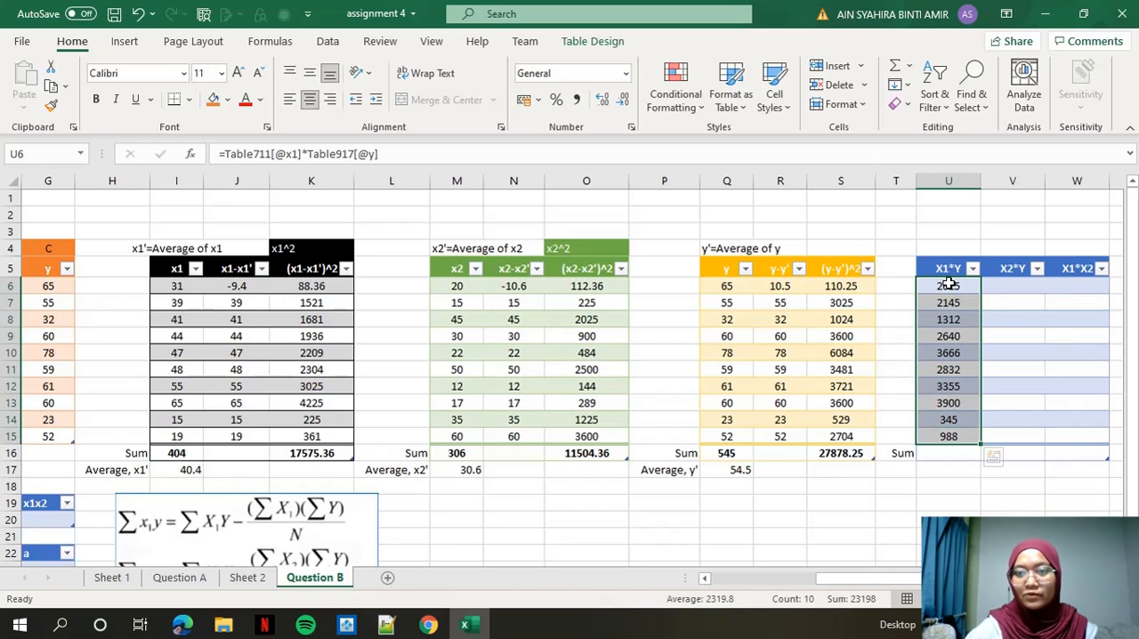
left_click(909, 65)
left_click(923, 88)
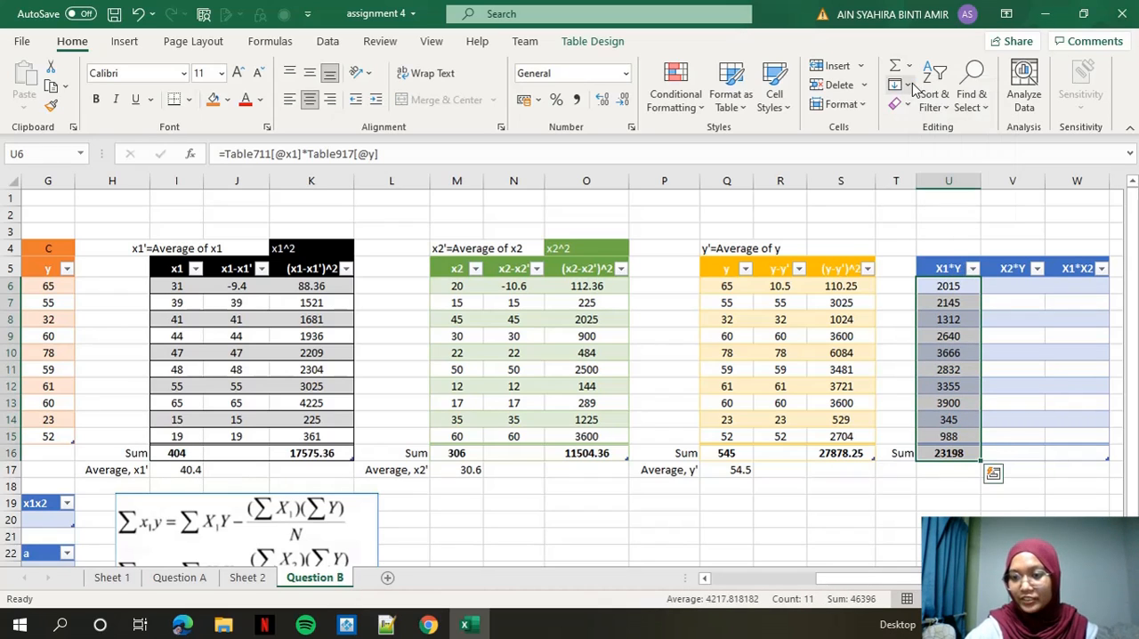
left_click(943, 470)
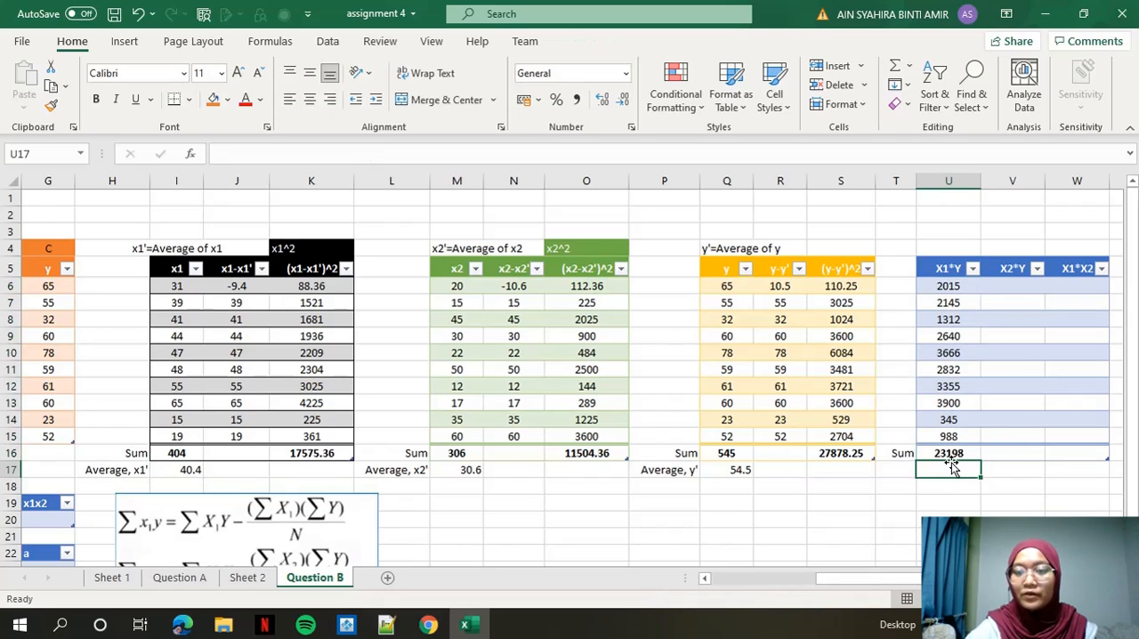
Fill the X2*Y column from V6 with a formula multiplying the row's x2 value by its y value.
left_click(1004, 287)
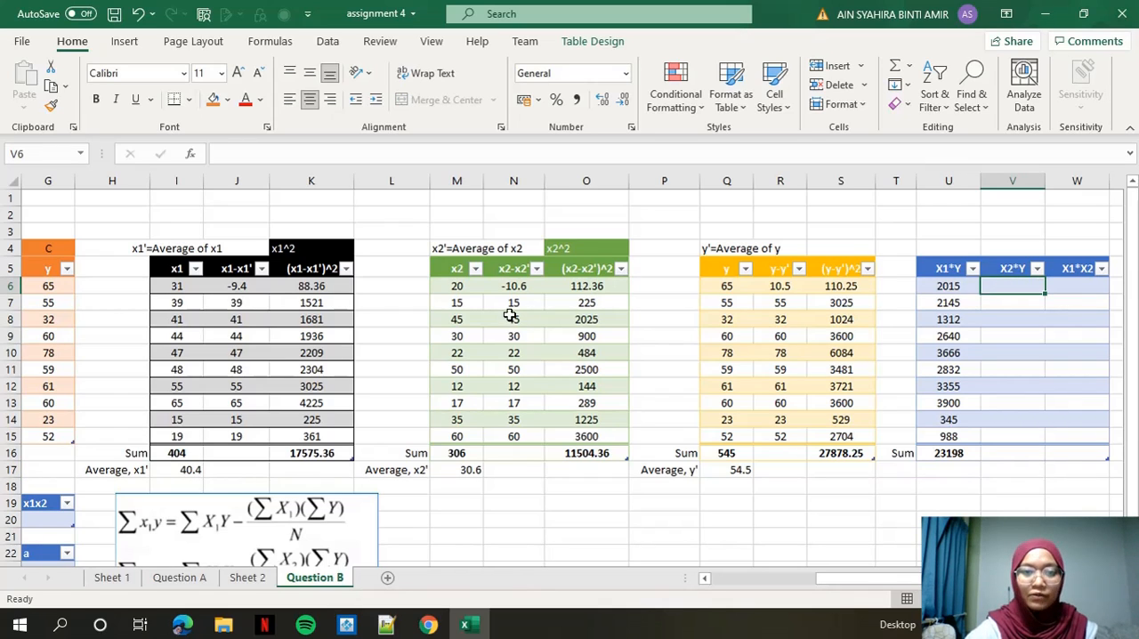
type("=")
left_click(462, 286)
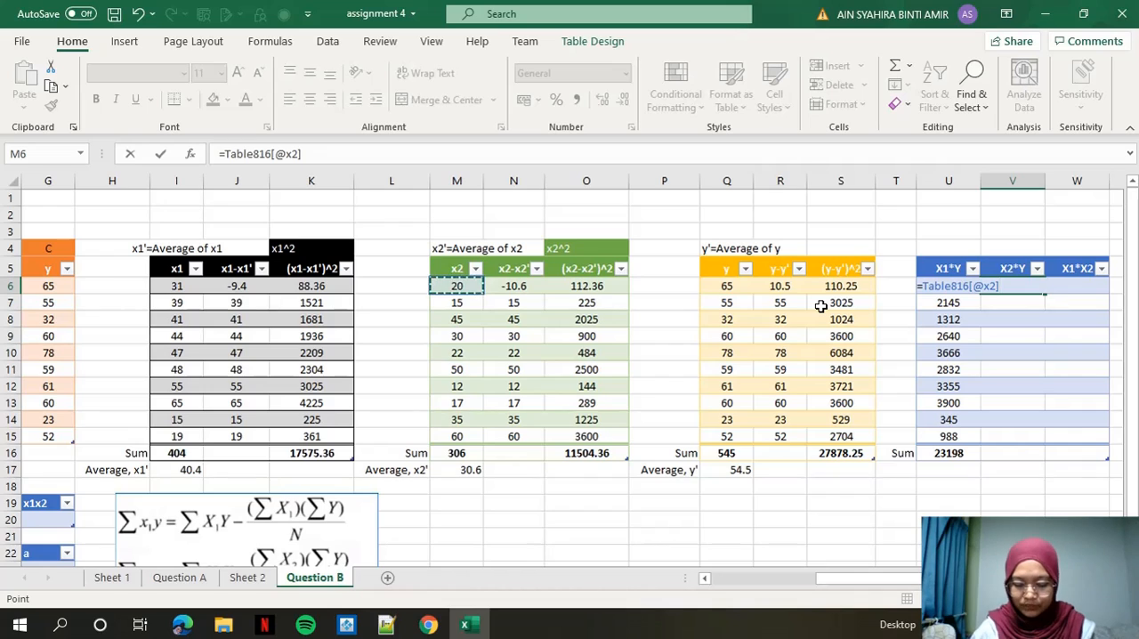
type("*")
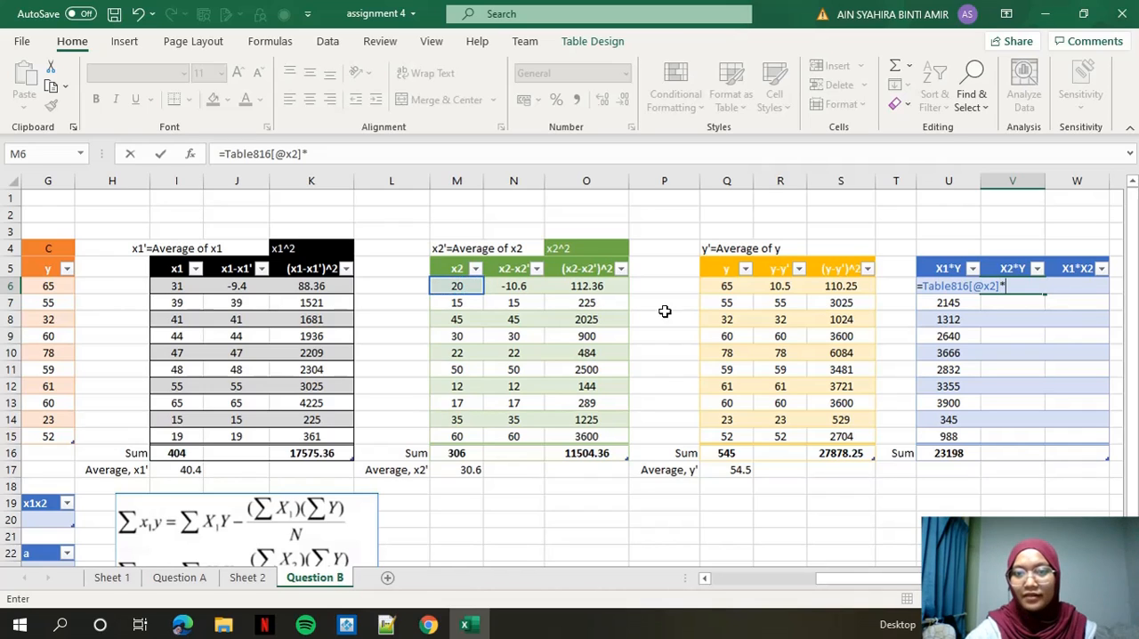
left_click(728, 285)
key("Return")
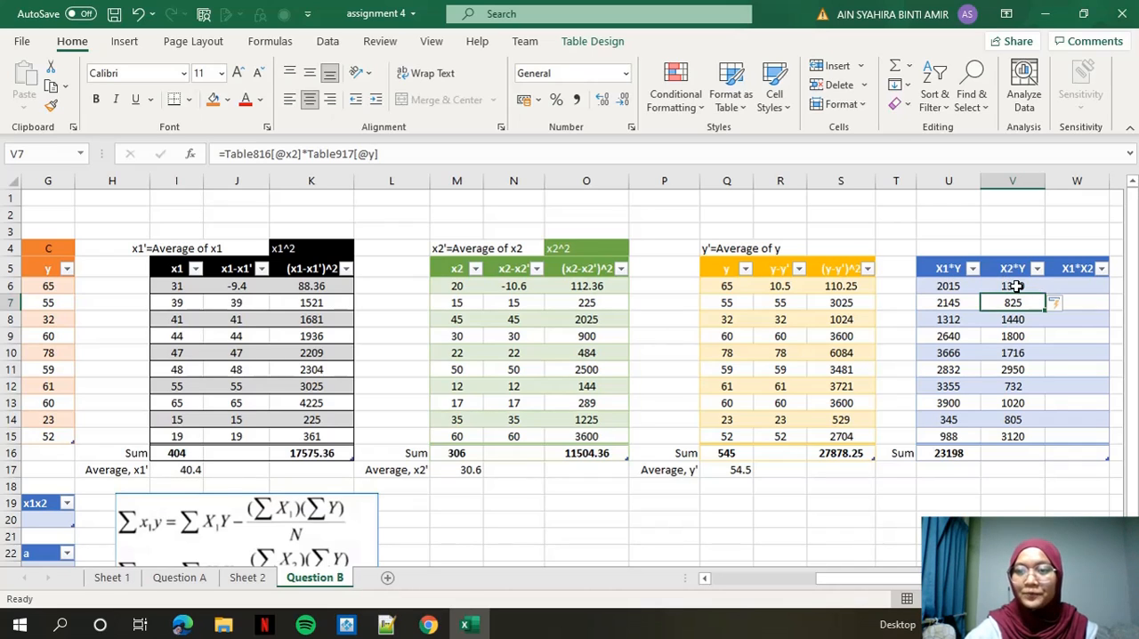
Sum the X2*Y values in V6:V15 into the Sum row.
left_click(1016, 286)
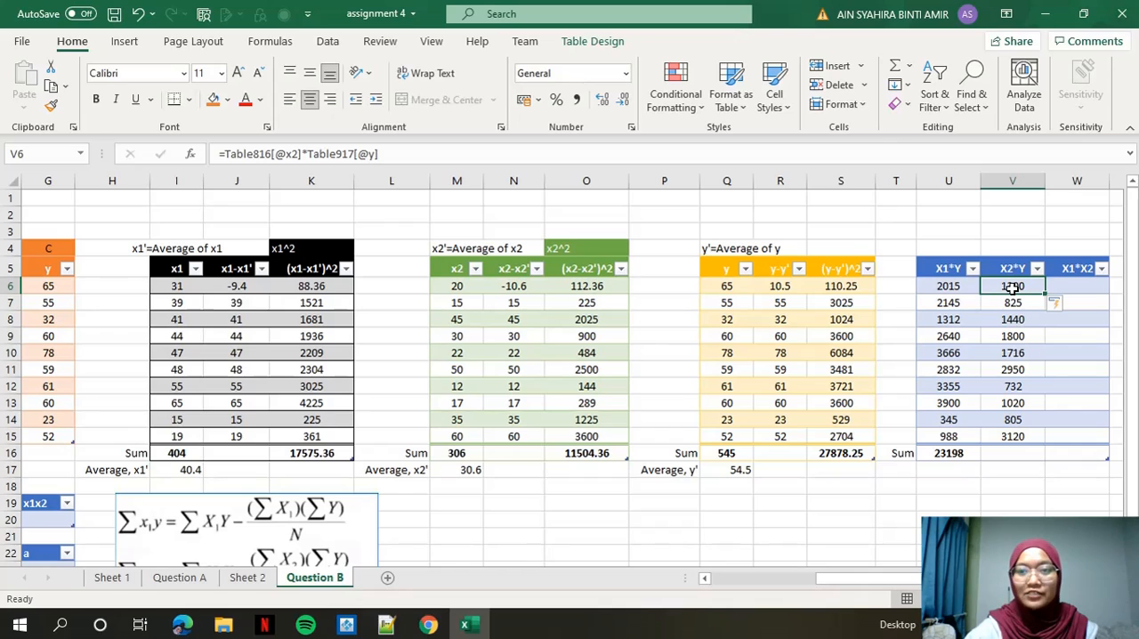
left_click_drag(1016, 286, 1006, 442)
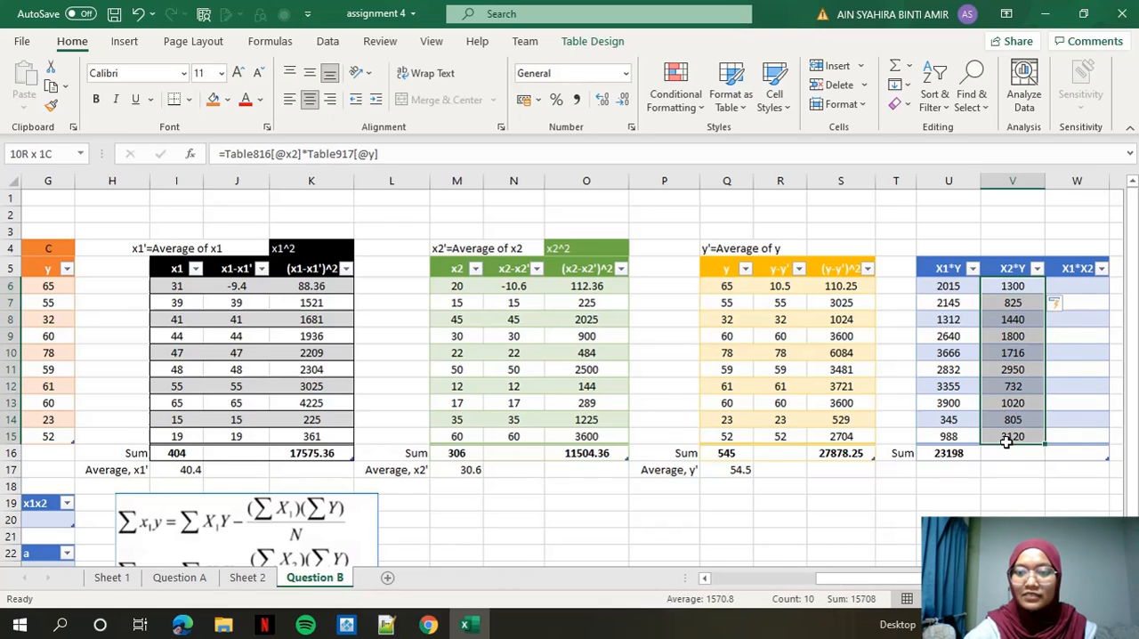
left_click(909, 67)
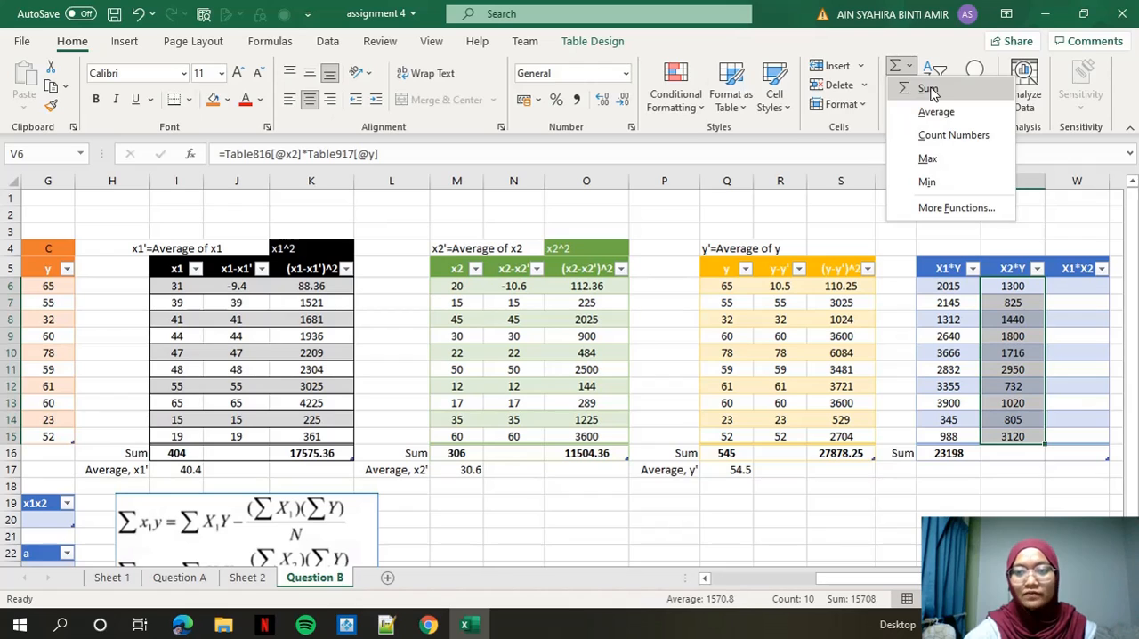
left_click(929, 89)
left_click(1002, 475)
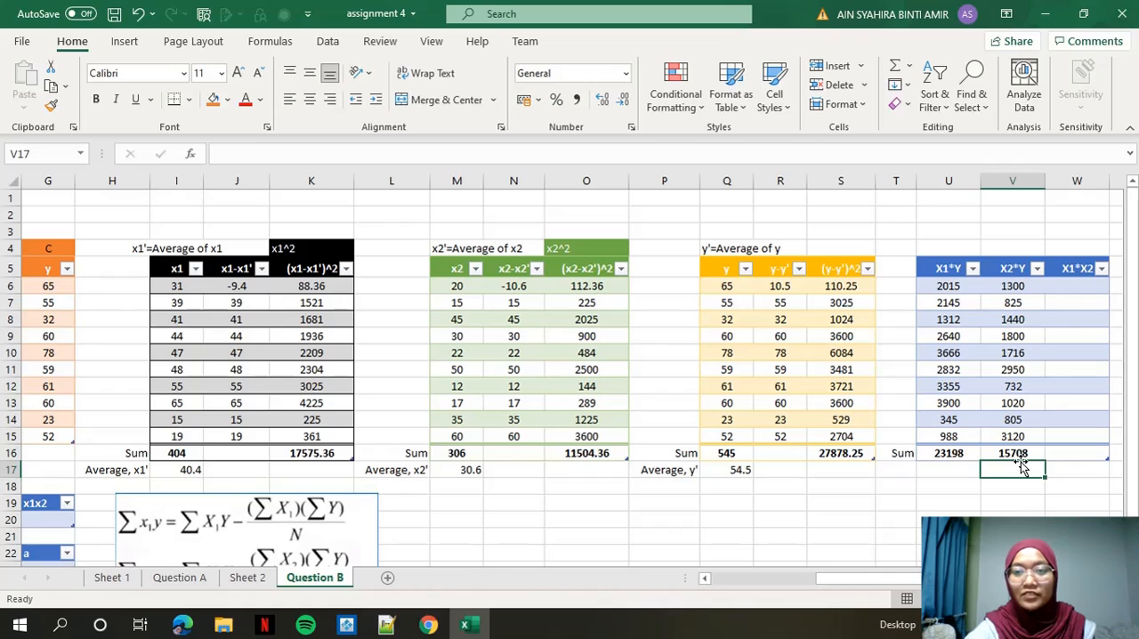
Fill the X1*X2 column from W6 with a formula multiplying the row's x1 value by its x2 value.
left_click(1083, 284)
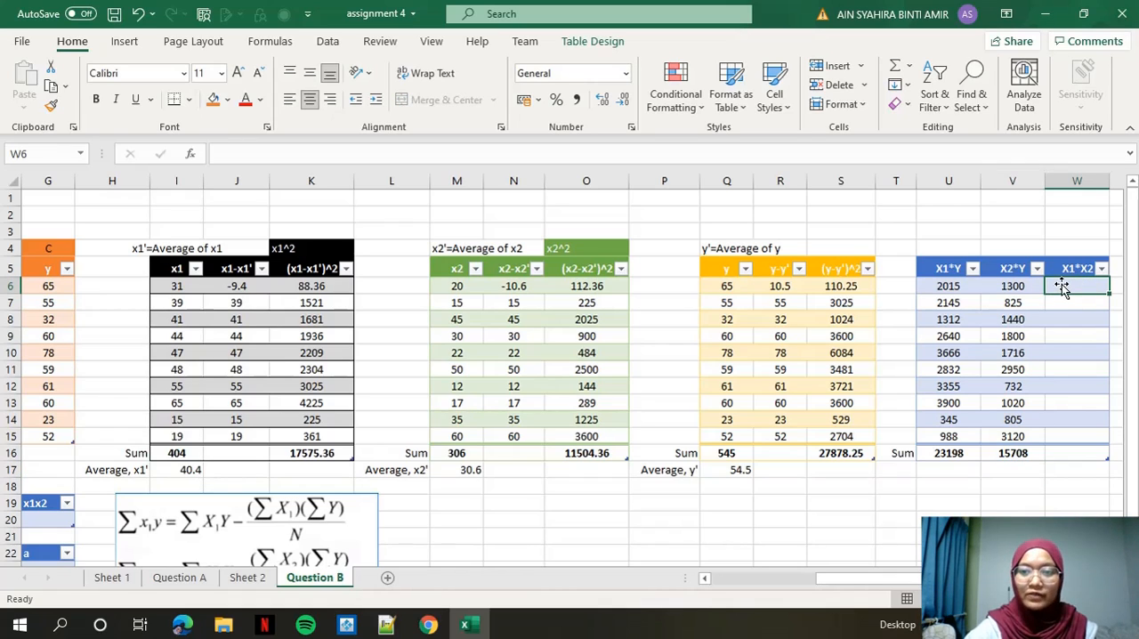
type("=")
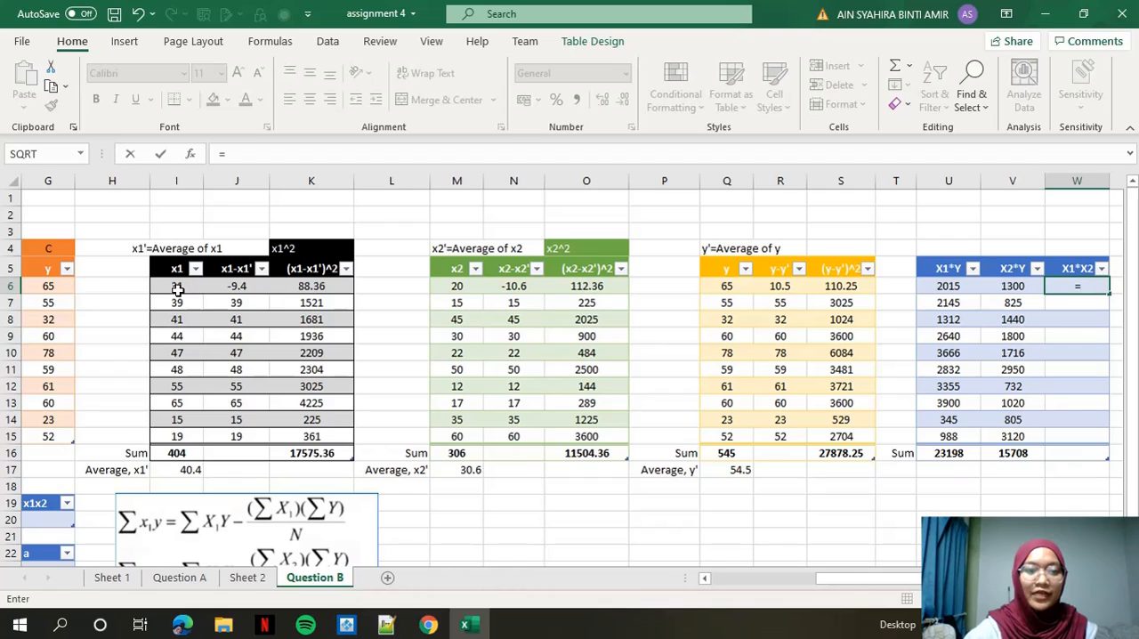
left_click(172, 286)
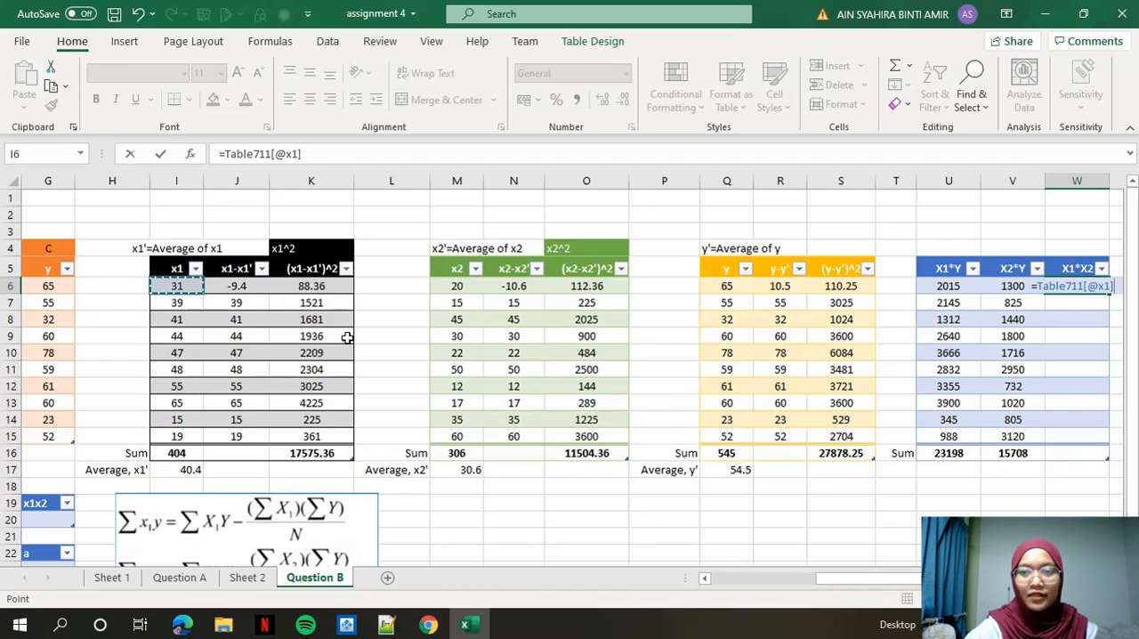
type("*")
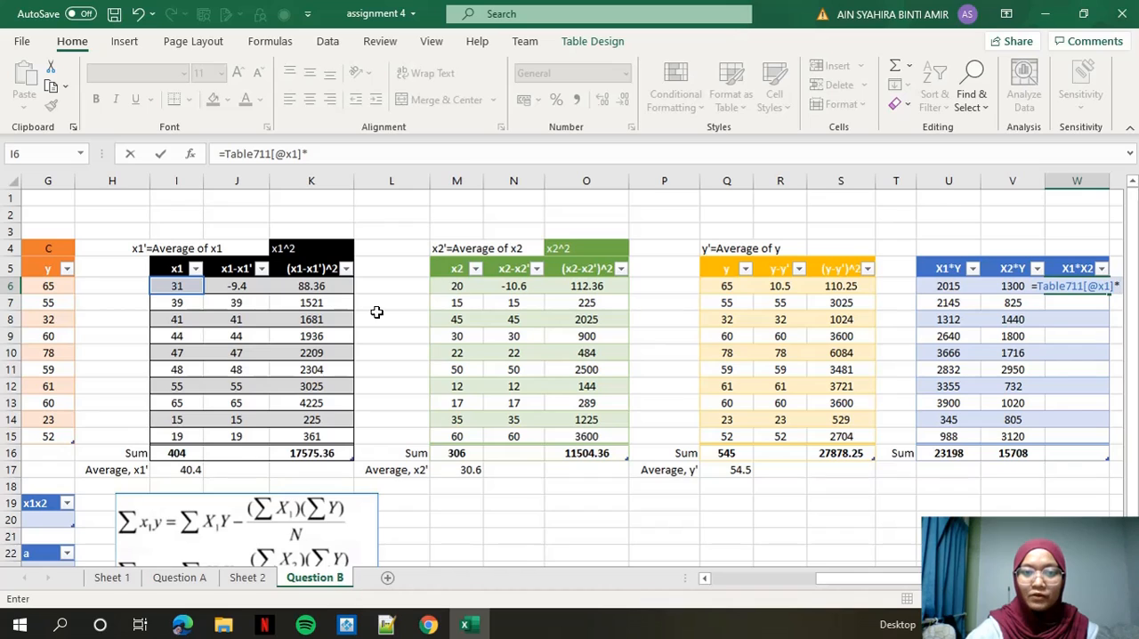
left_click(455, 288)
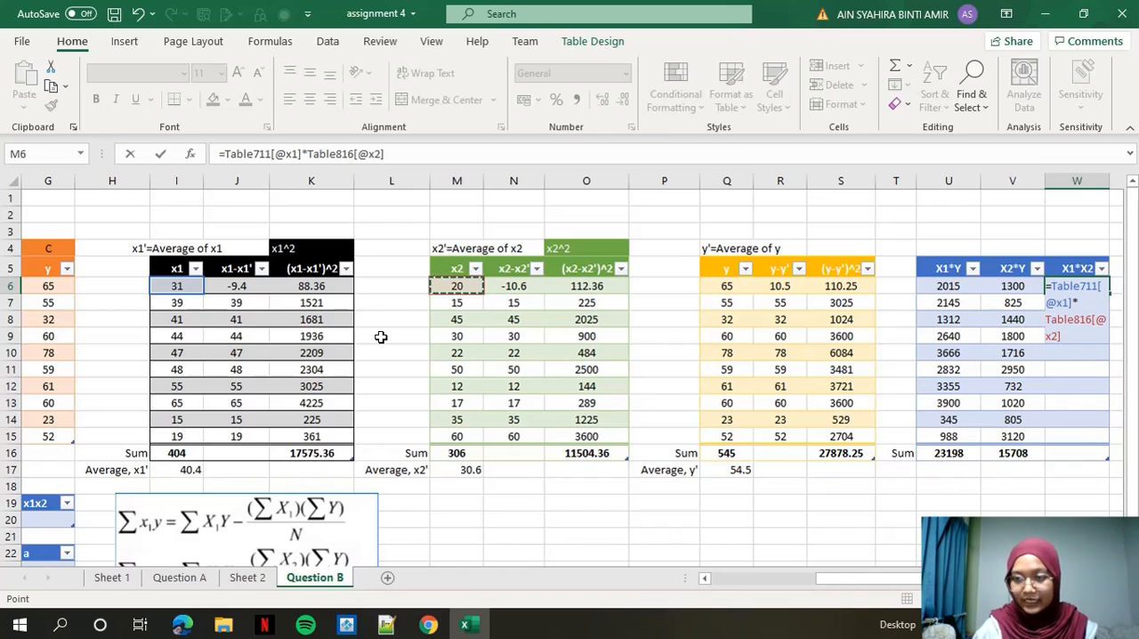
key("Return")
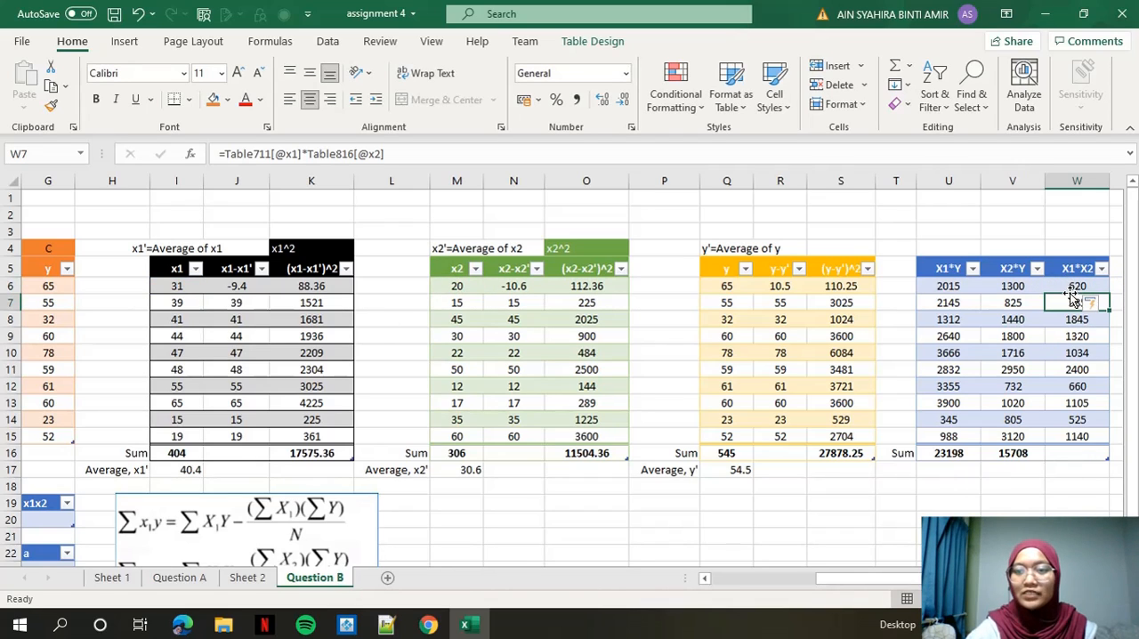
Sum the X1*X2 values in W6:W15 into the Sum row.
left_click_drag(1072, 285, 1074, 434)
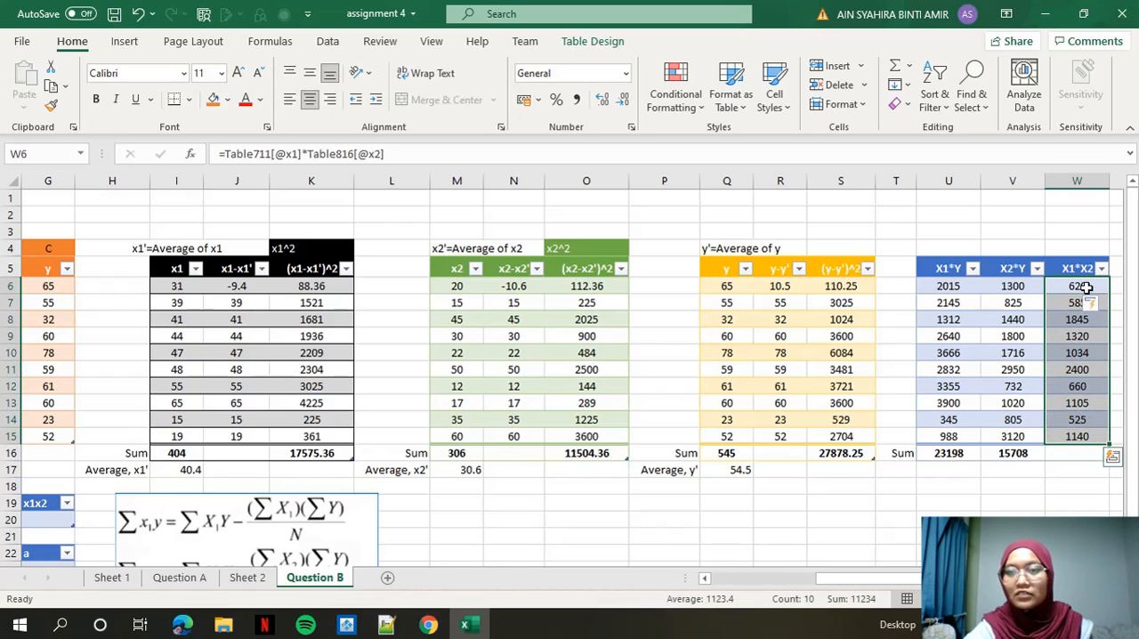
left_click(910, 72)
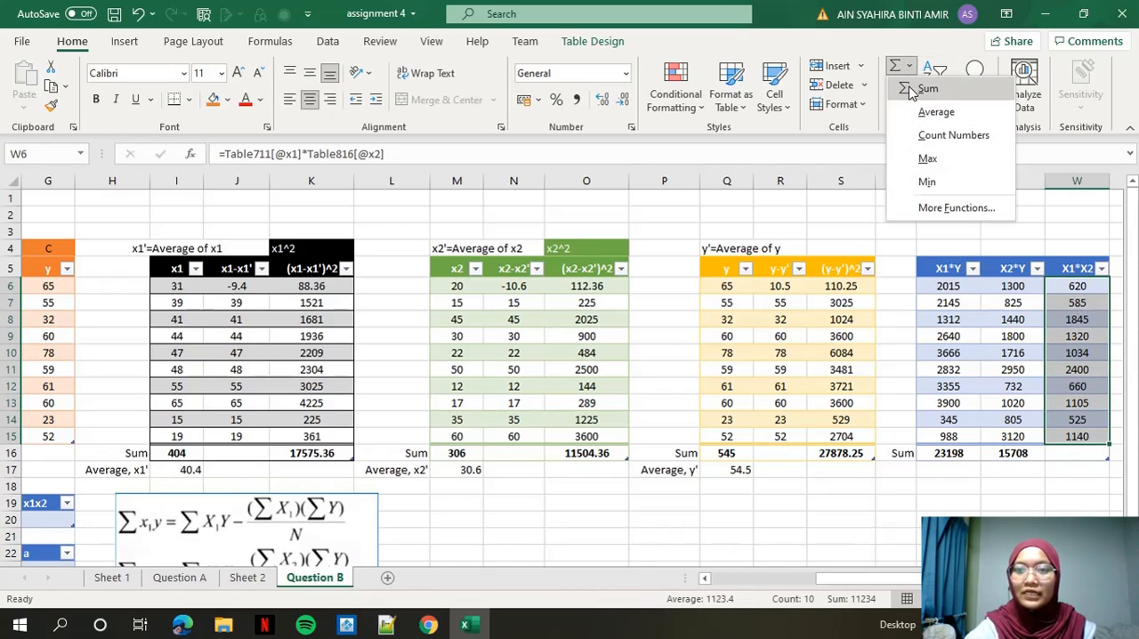
left_click(916, 90)
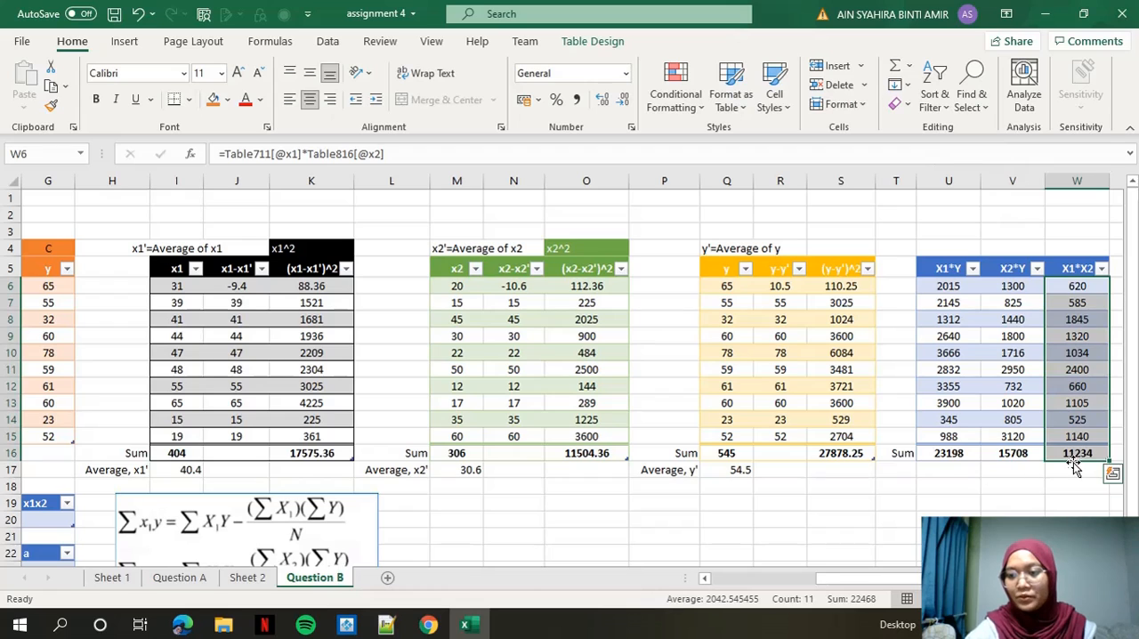
left_click(1075, 474)
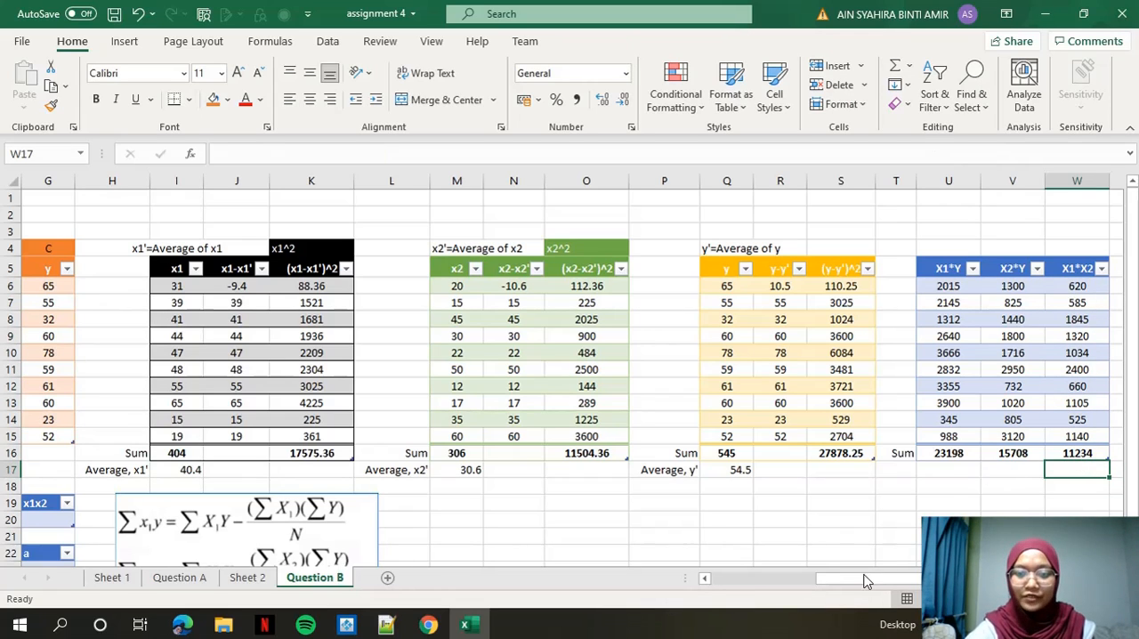
Calculate x1y in E20 as the X1*Y sum minus the product of the x1 and y sums divided by 10.
left_click_drag(869, 583, 756, 587)
scroll(593, 380, "down", 2)
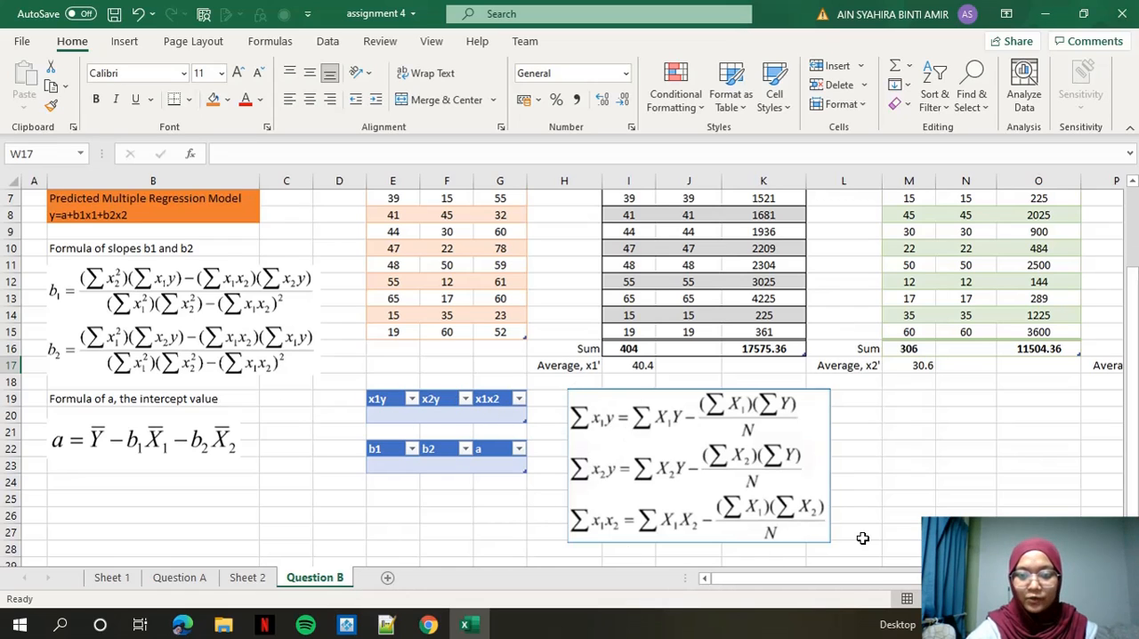
left_click(396, 416)
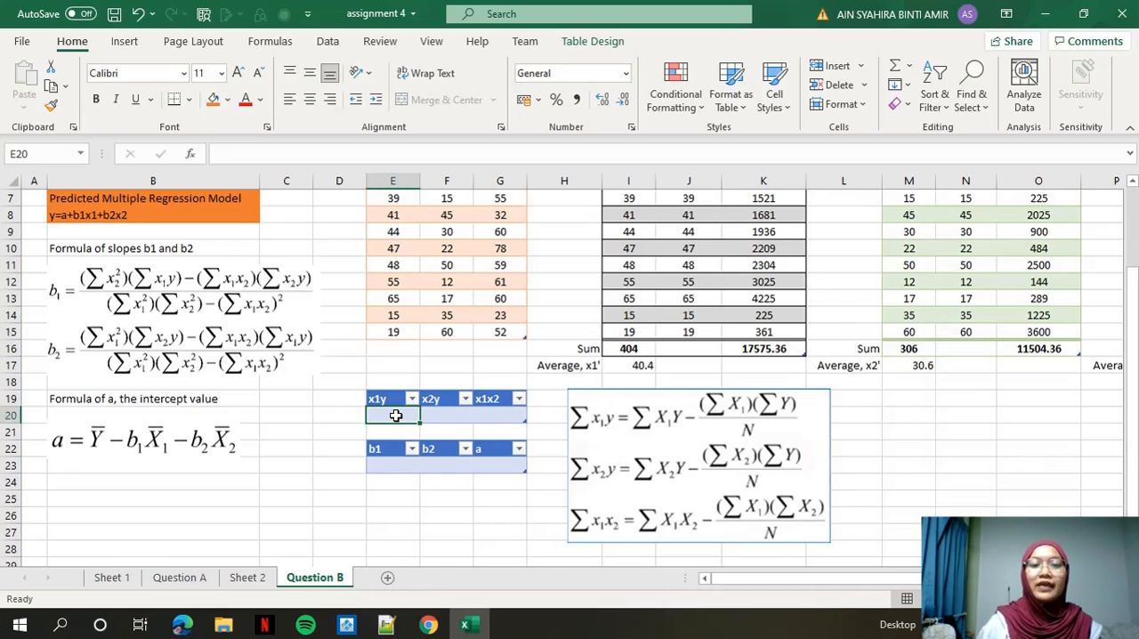
type("=")
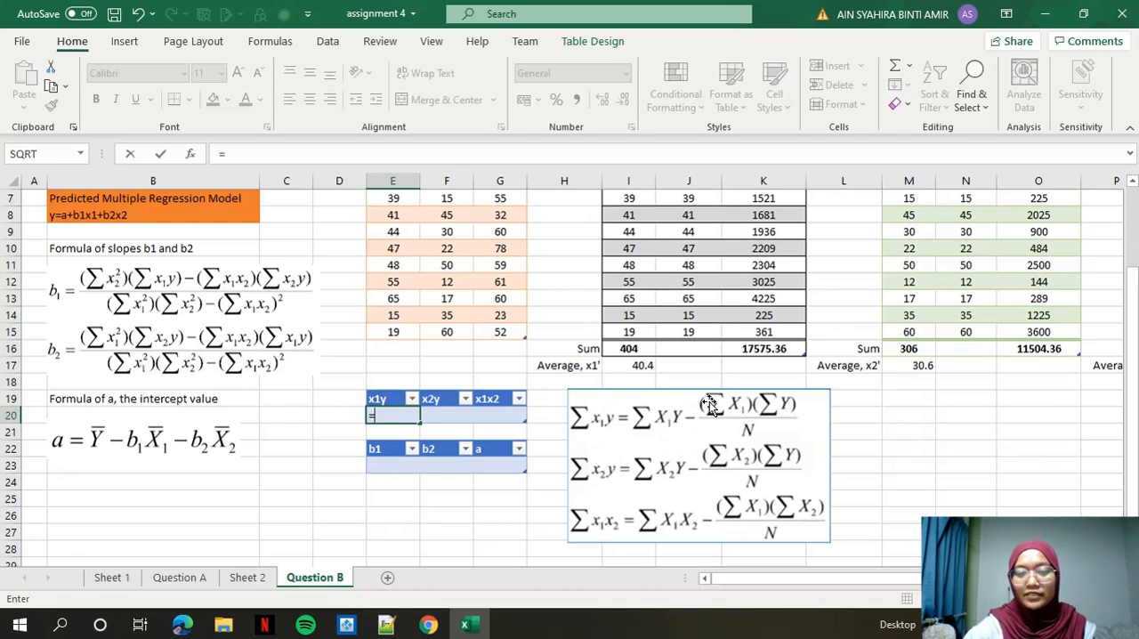
scroll(703, 405, "up", 1)
scroll(1006, 404, "right", 2)
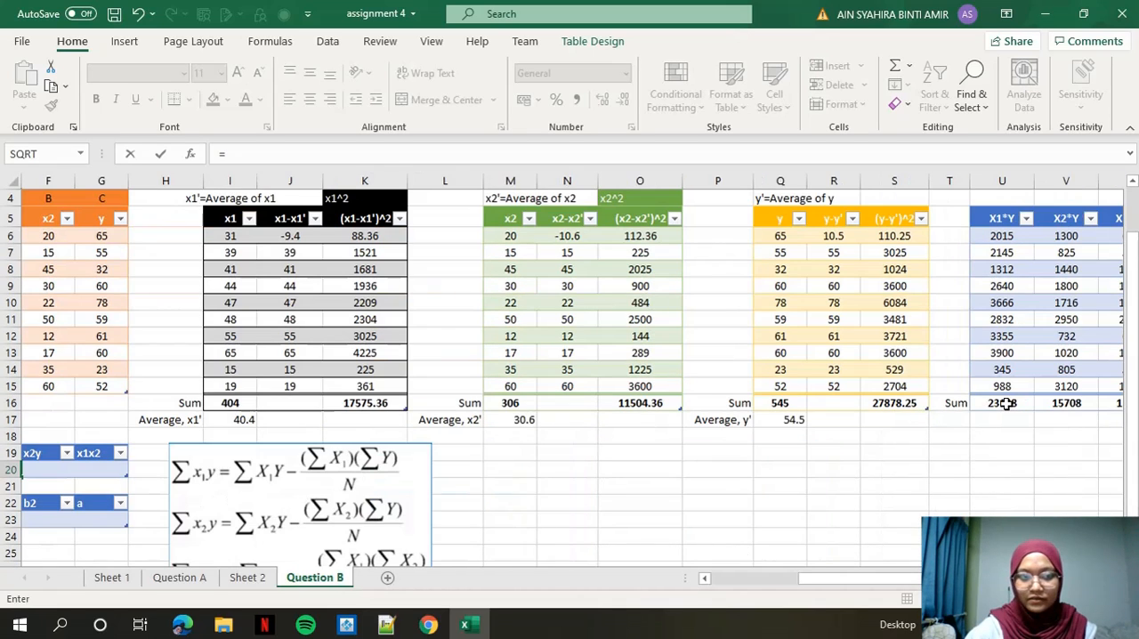
left_click(1006, 403)
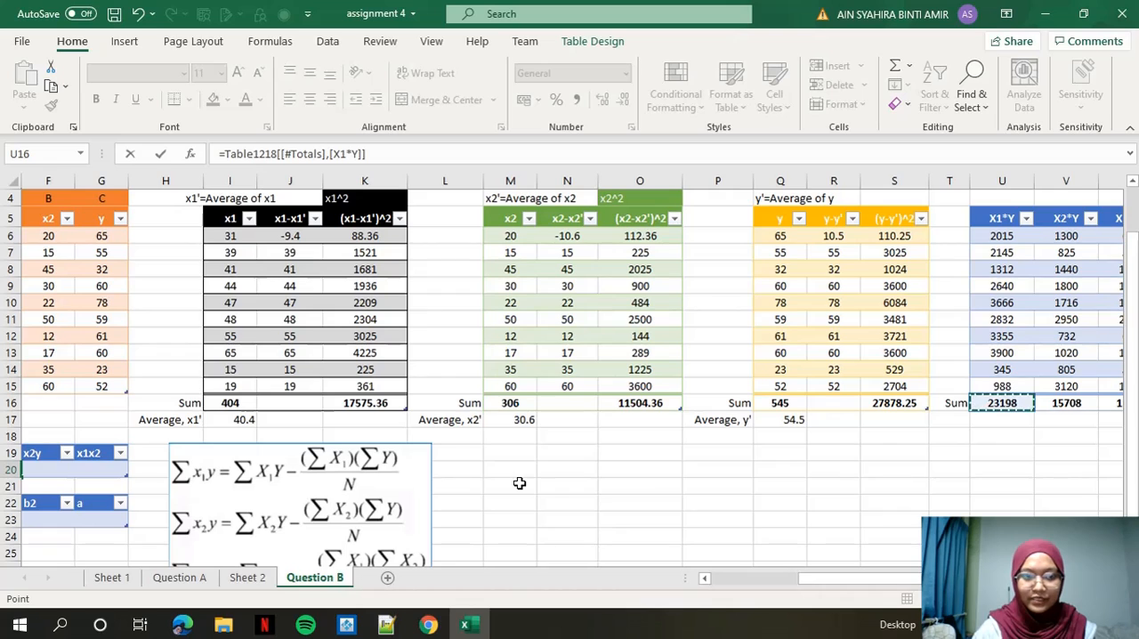
left_click(384, 155)
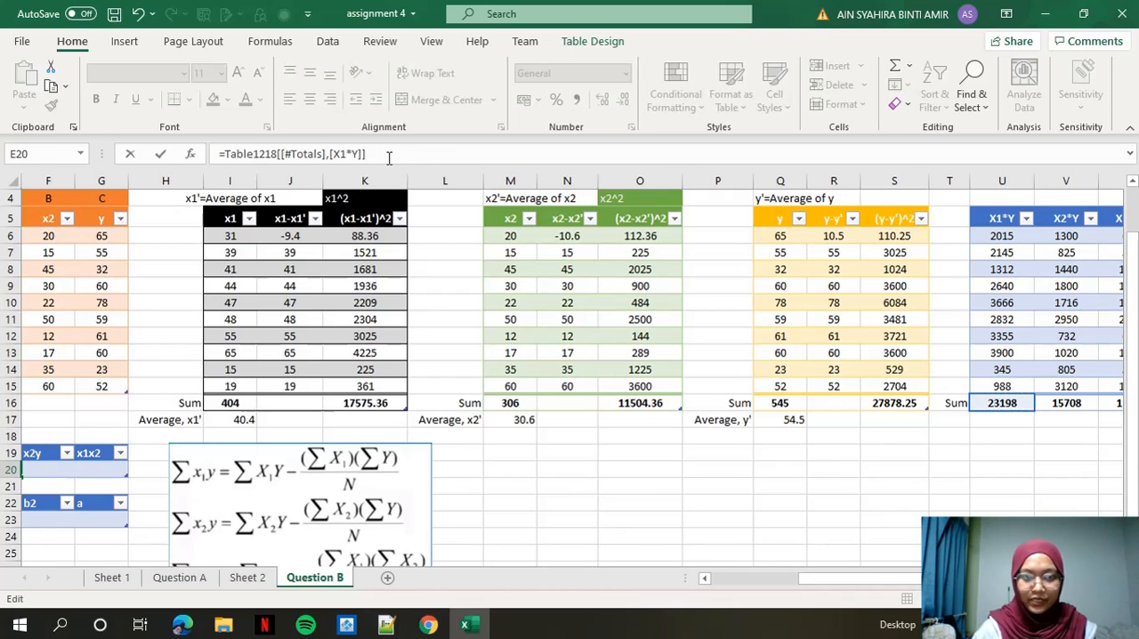
type("-((")
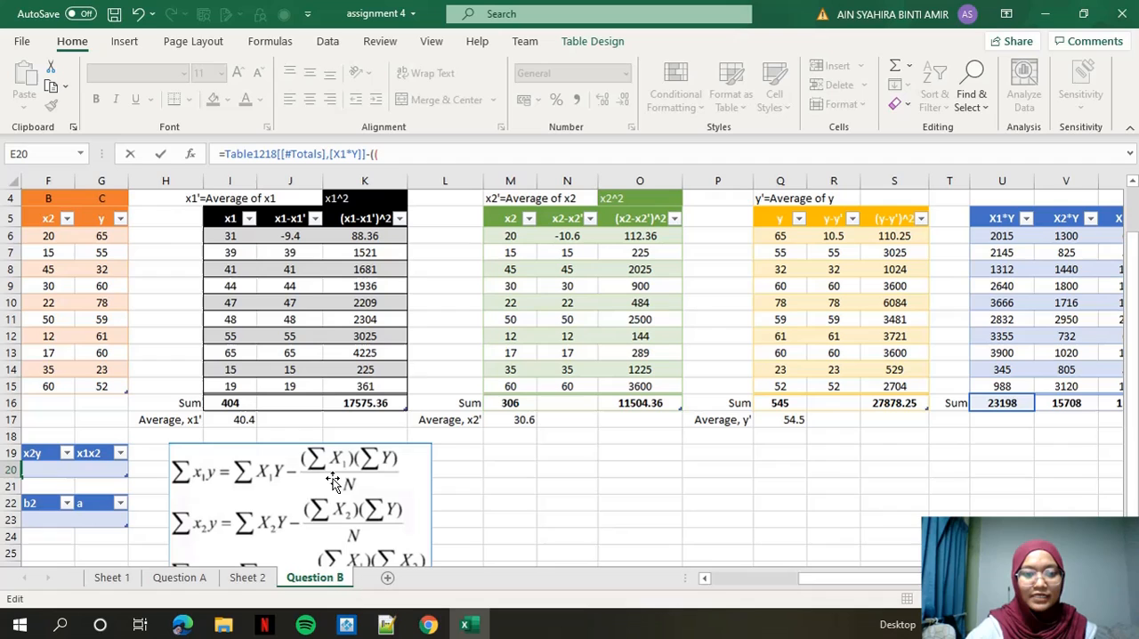
left_click(230, 405)
type("*")
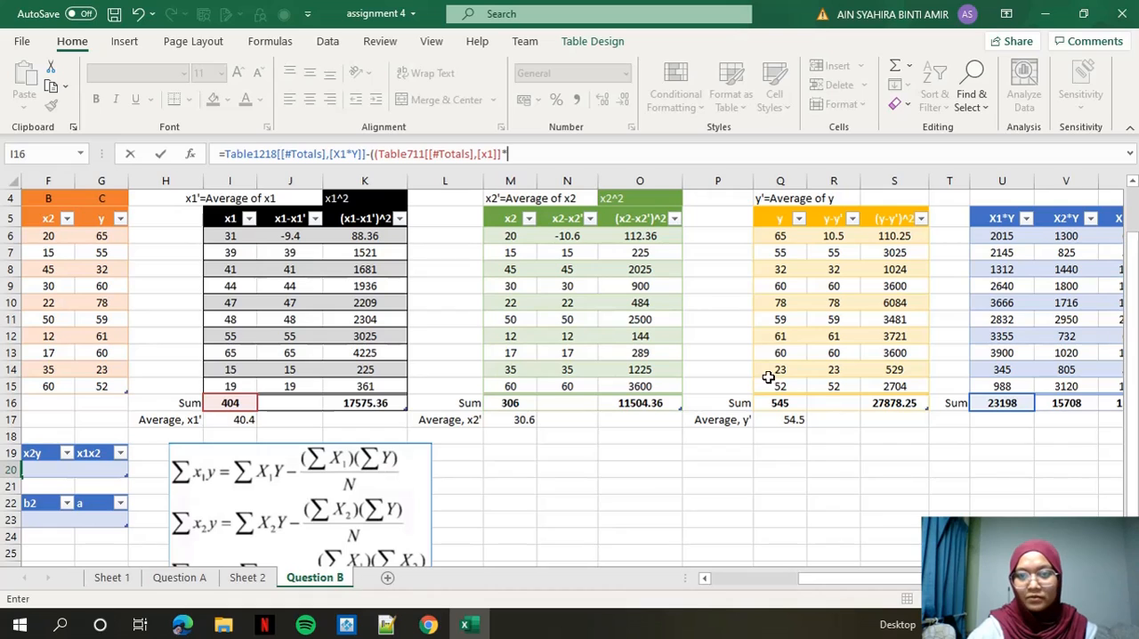
left_click(776, 403)
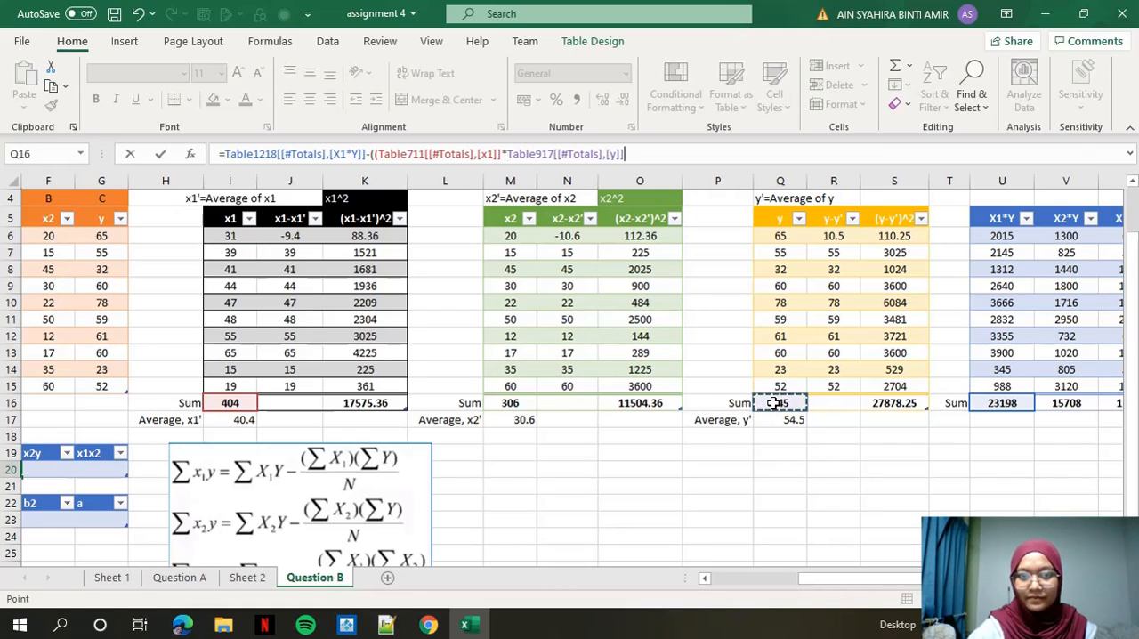
type(")/")
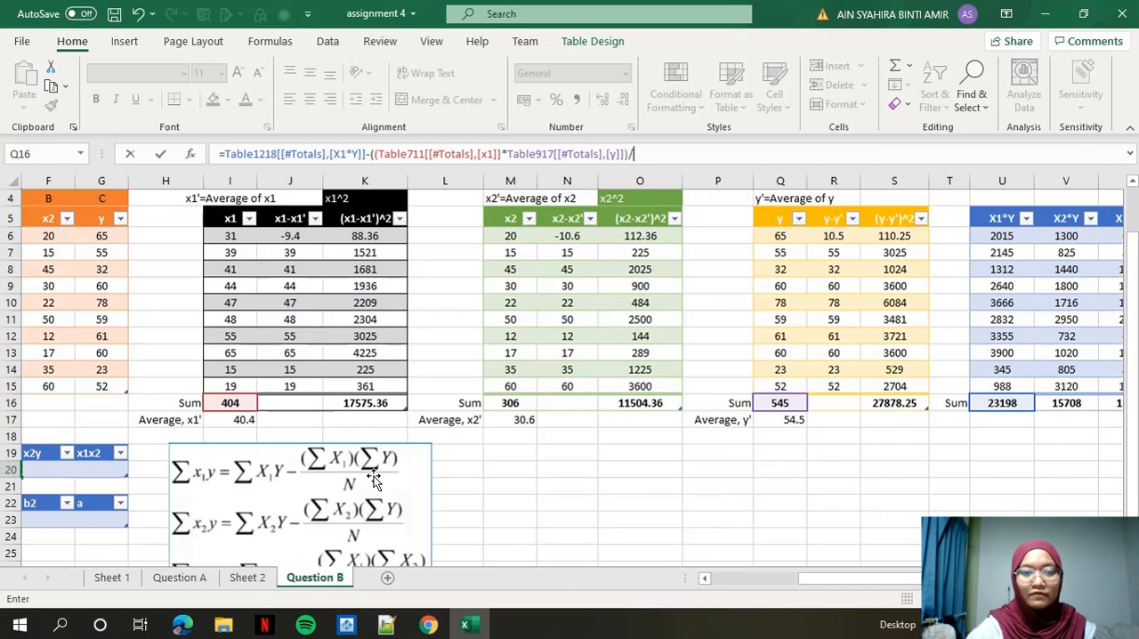
type("10")
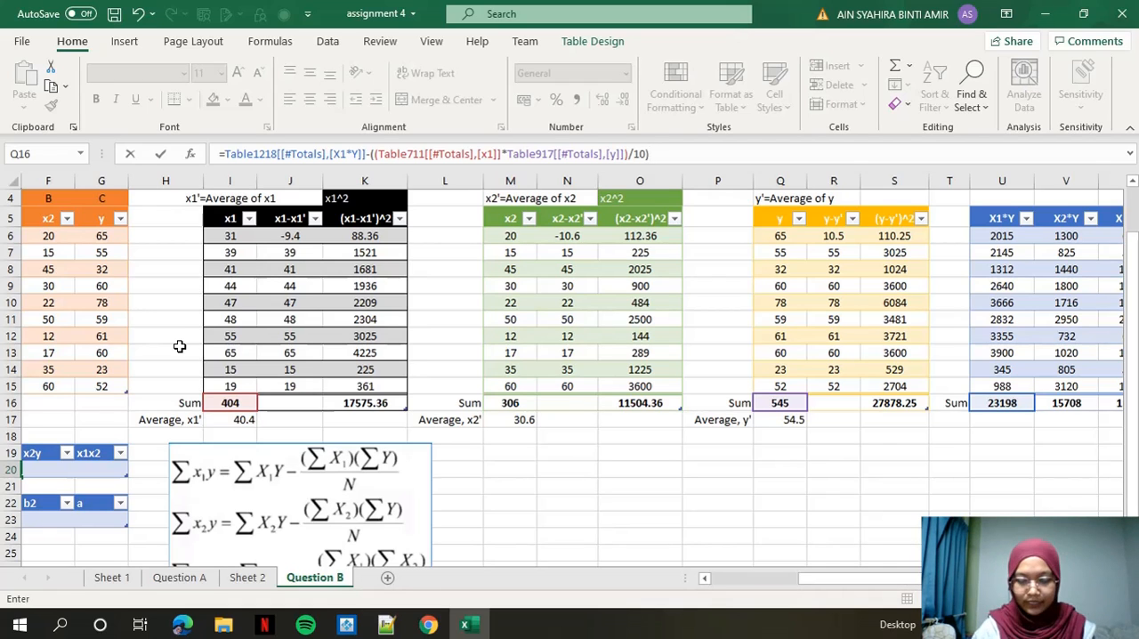
key("Return")
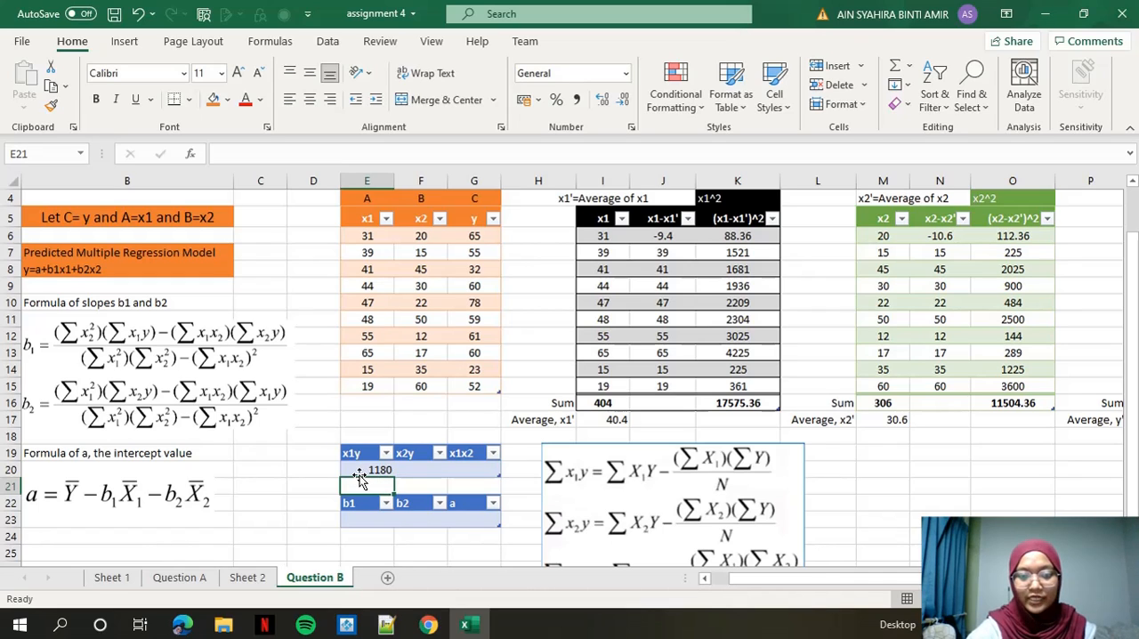
Calculate x2y in F20 as the X2*Y sum minus the product of the x2 and y sums divided by 10.
left_click(412, 473)
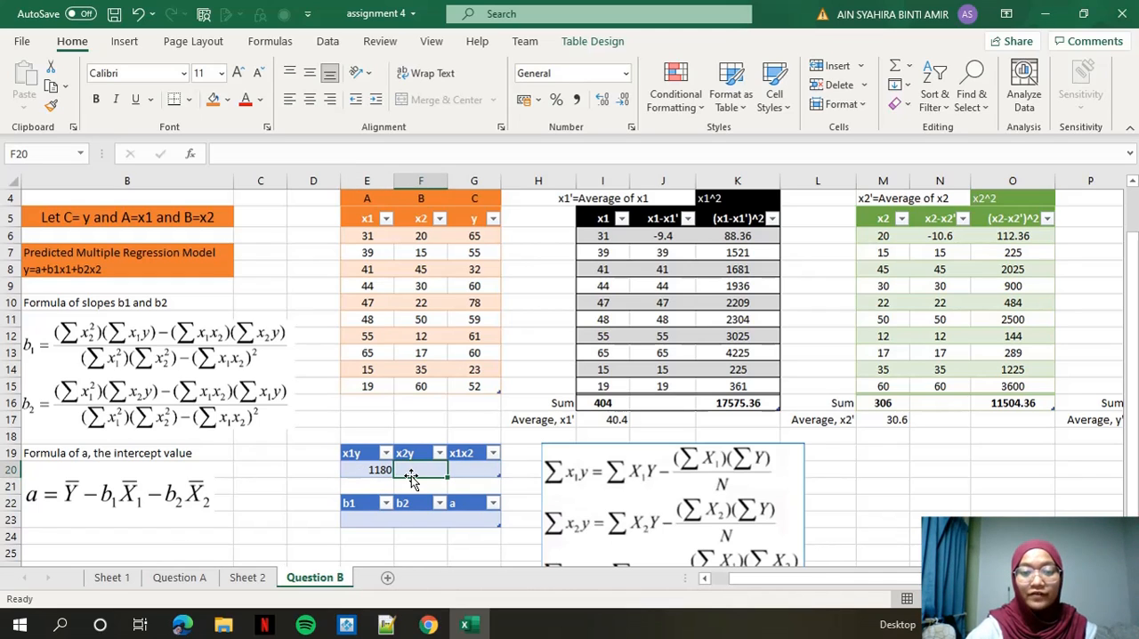
scroll(739, 427, "down", 1)
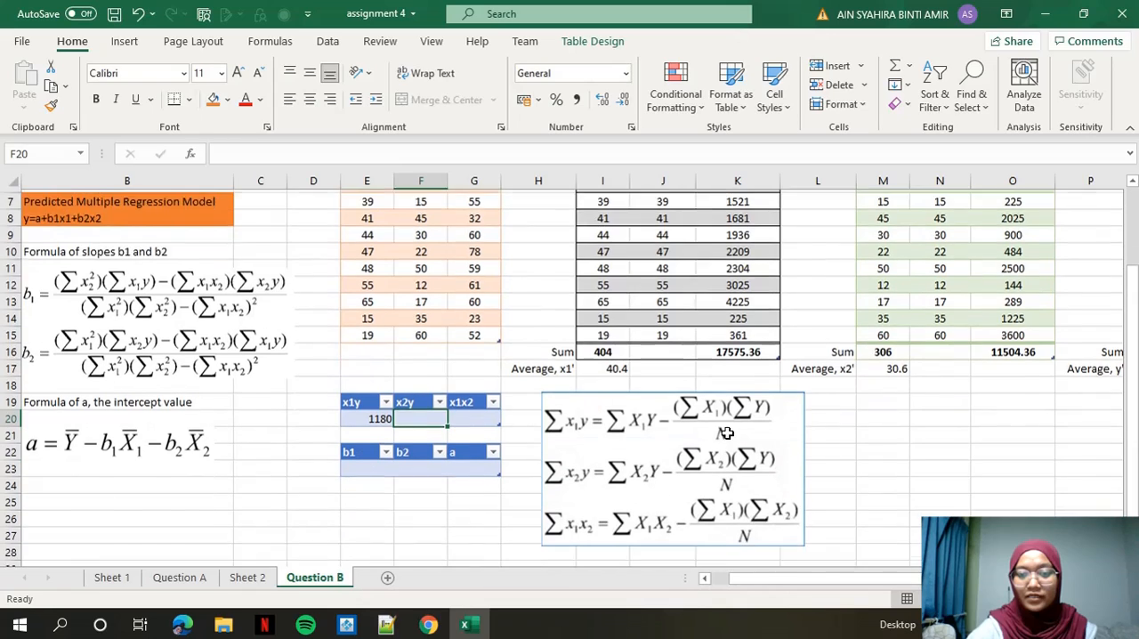
scroll(641, 534, "up", 1)
type("=")
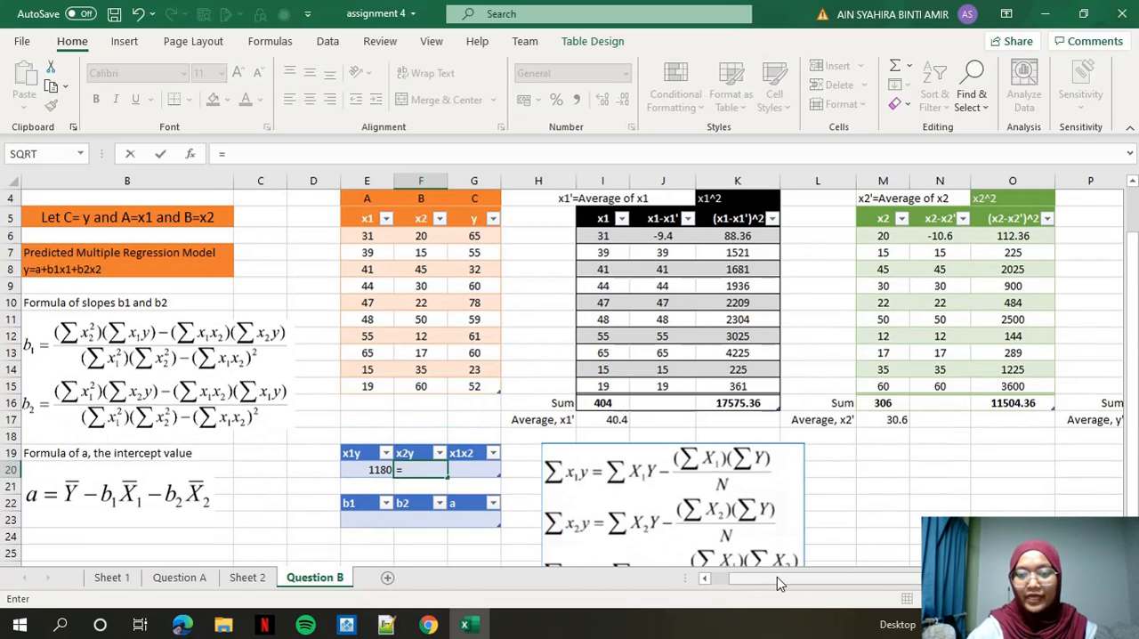
left_click(1066, 403)
mouse_move(776, 577)
left_mouse_down()
mouse_move(850, 577)
mouse_move(788, 590)
left_mouse_up()
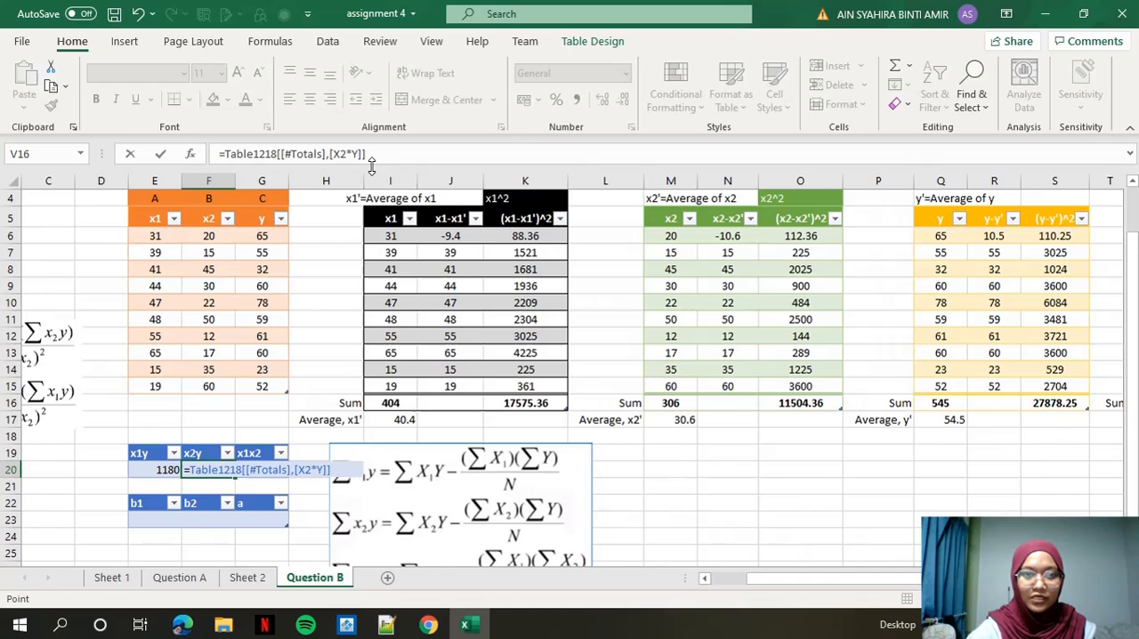
left_click(416, 155)
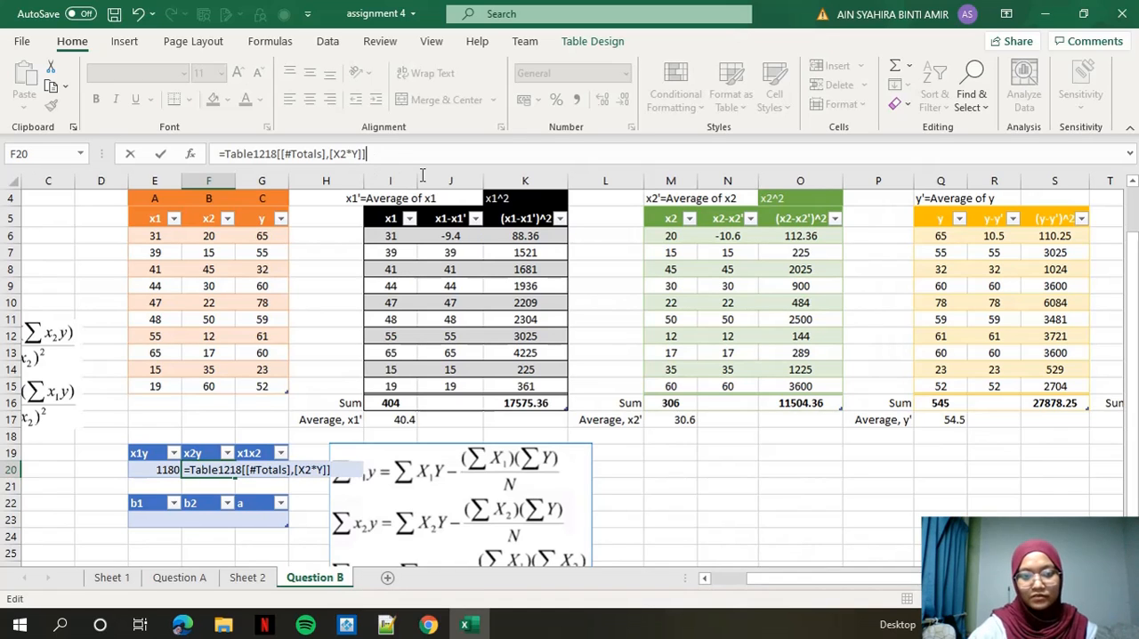
left_click_drag(839, 580, 1014, 592)
type("-((")
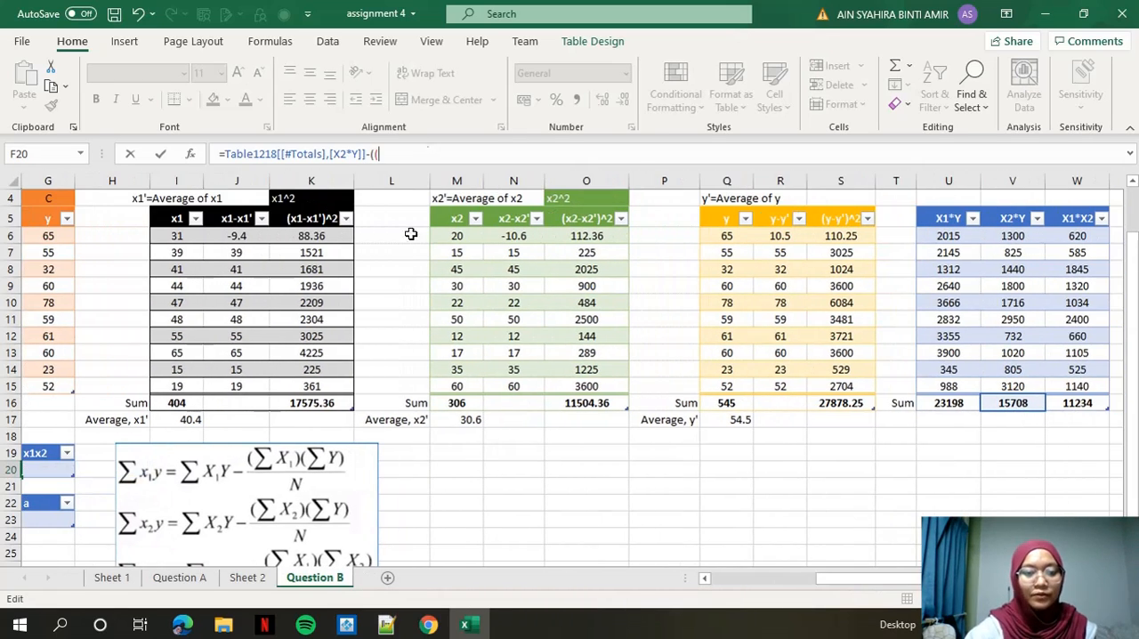
left_click(456, 403)
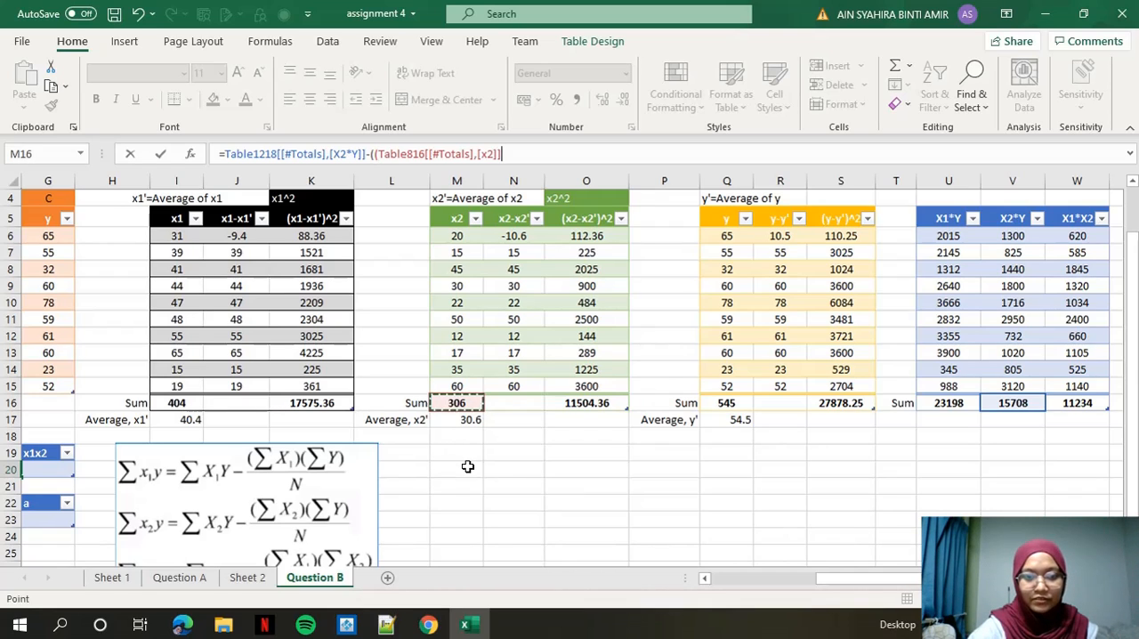
type("*")
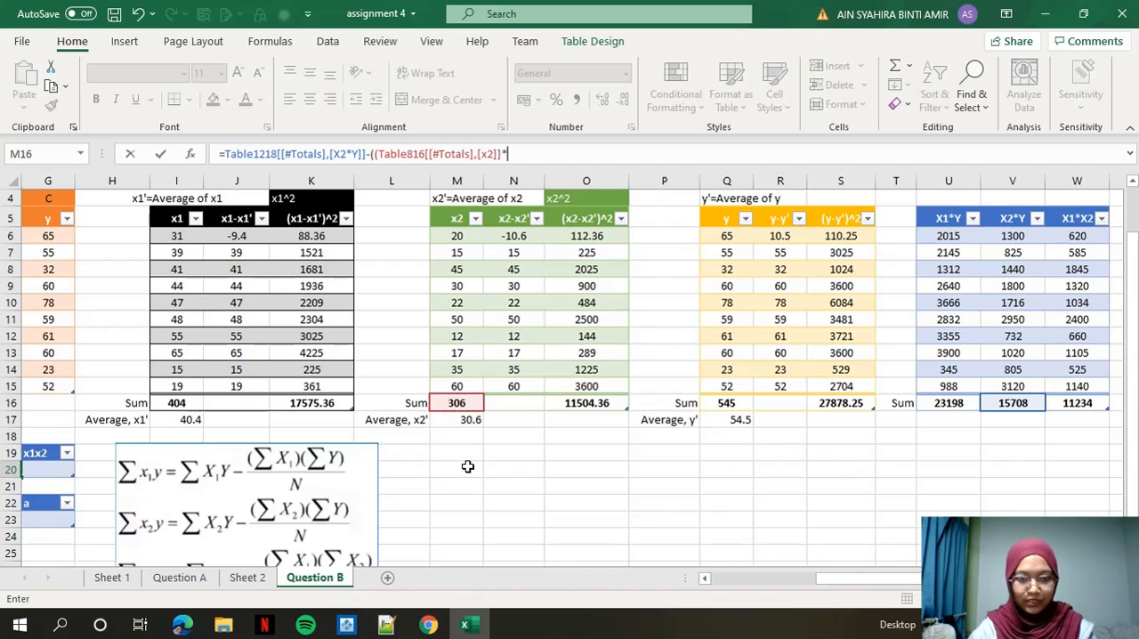
left_click(727, 405)
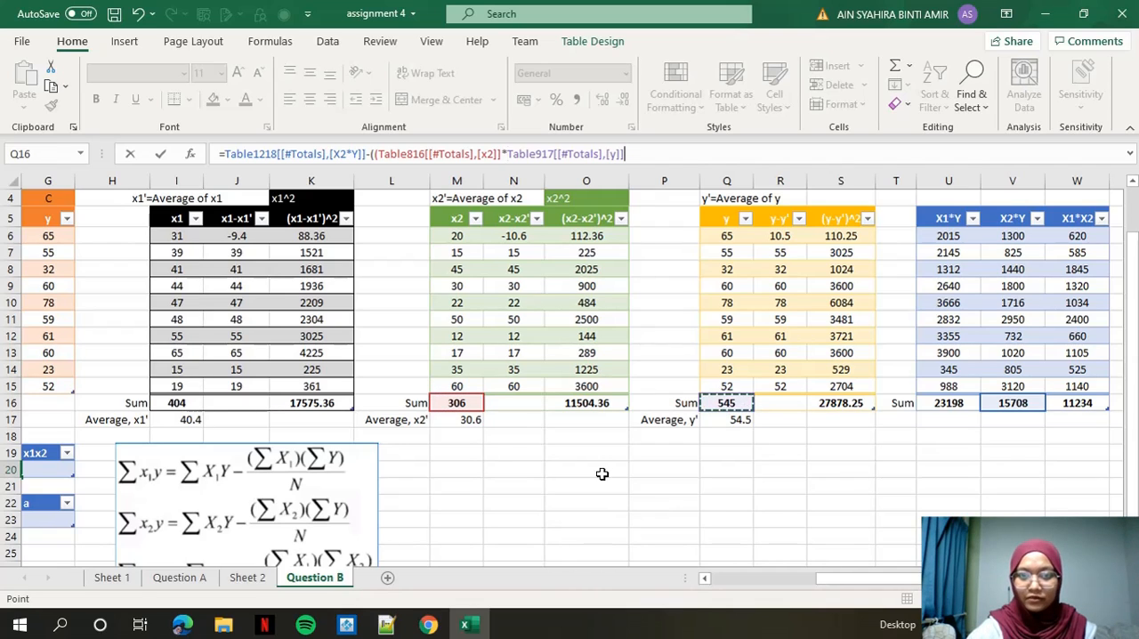
type(")")
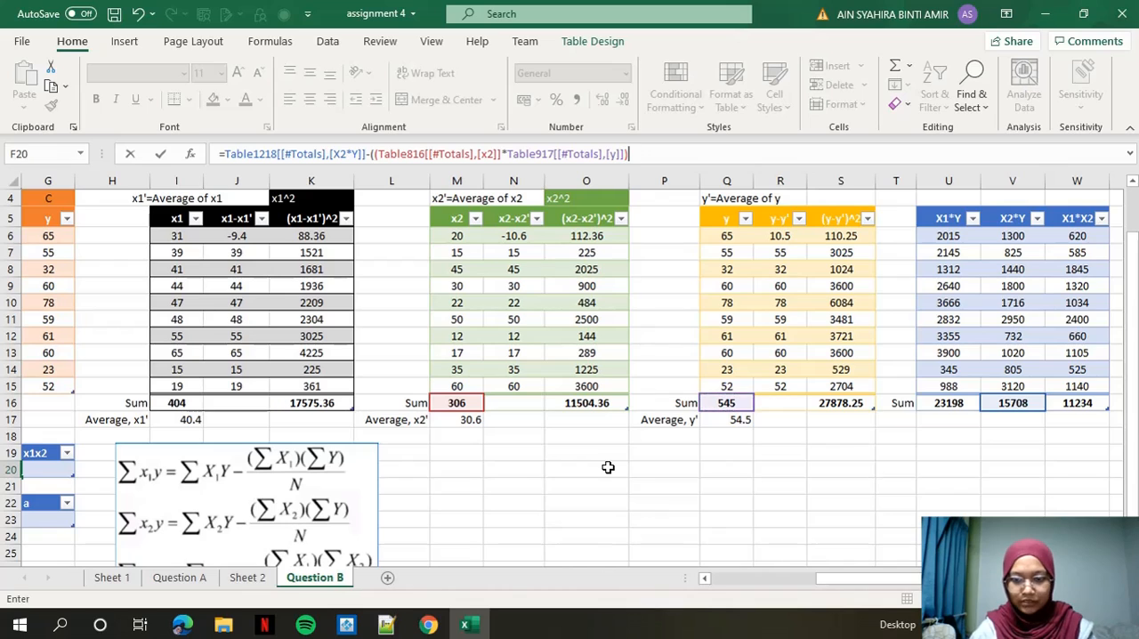
type("/")
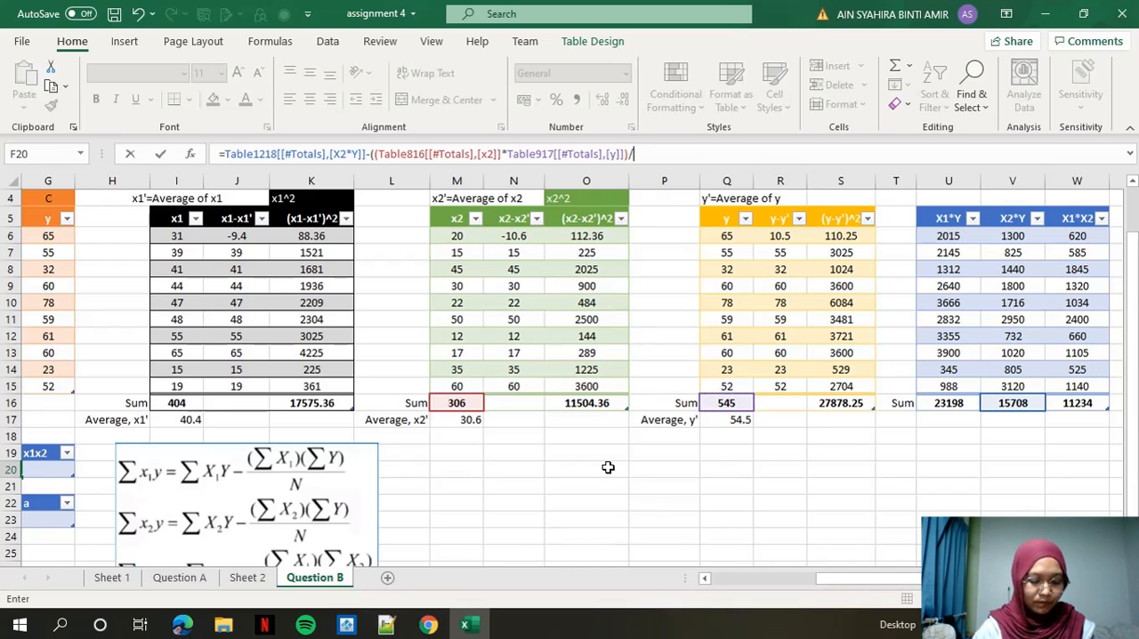
type("10")
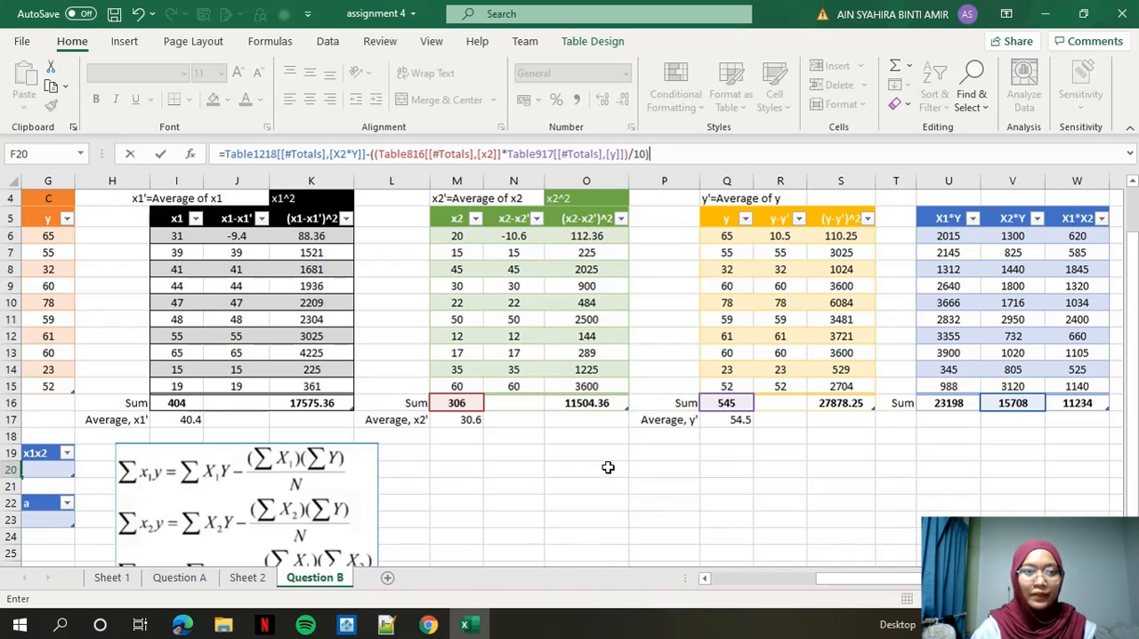
key("Return")
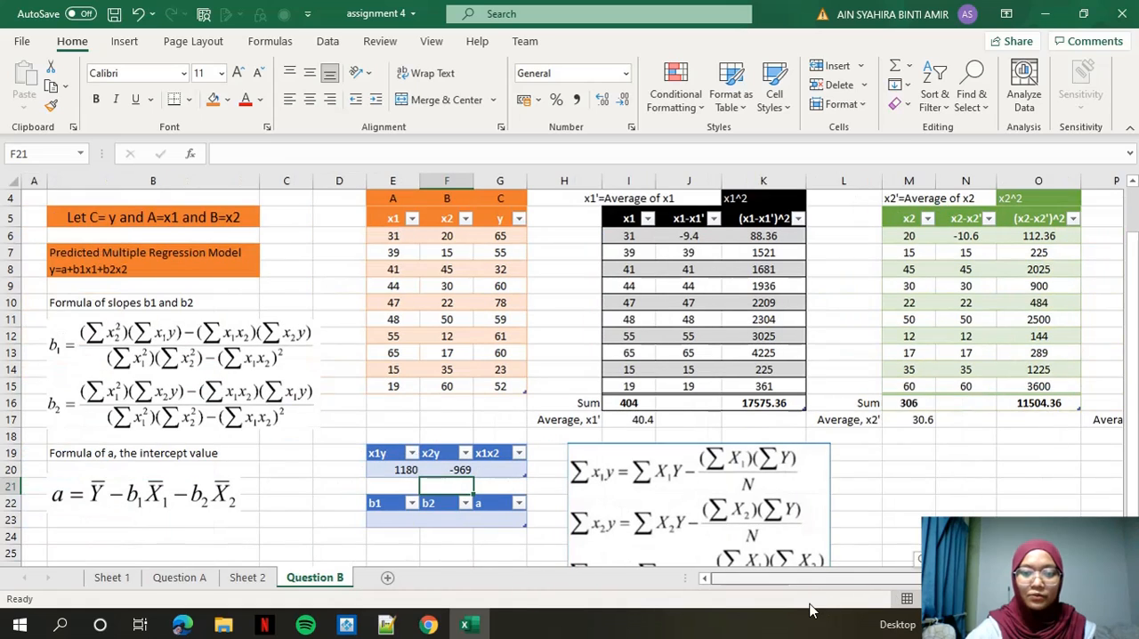
Calculate x1x2 in G20 as the X1*X2 sum minus the product of the x1 and x2 sums divided by 10.
left_click(505, 470)
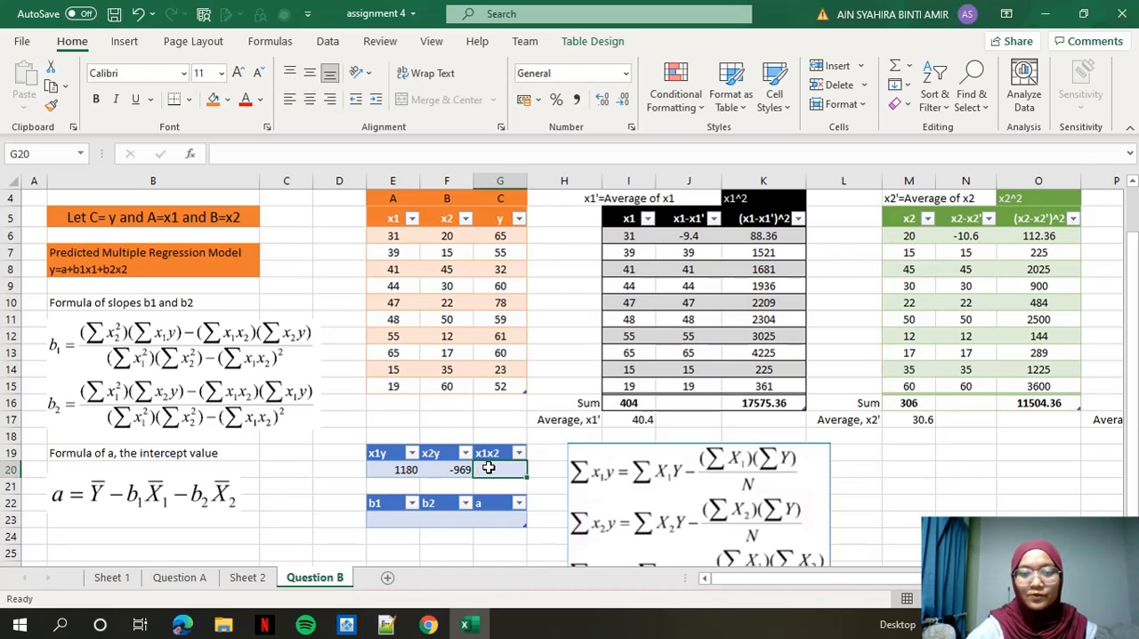
scroll(546, 461, "down", 1)
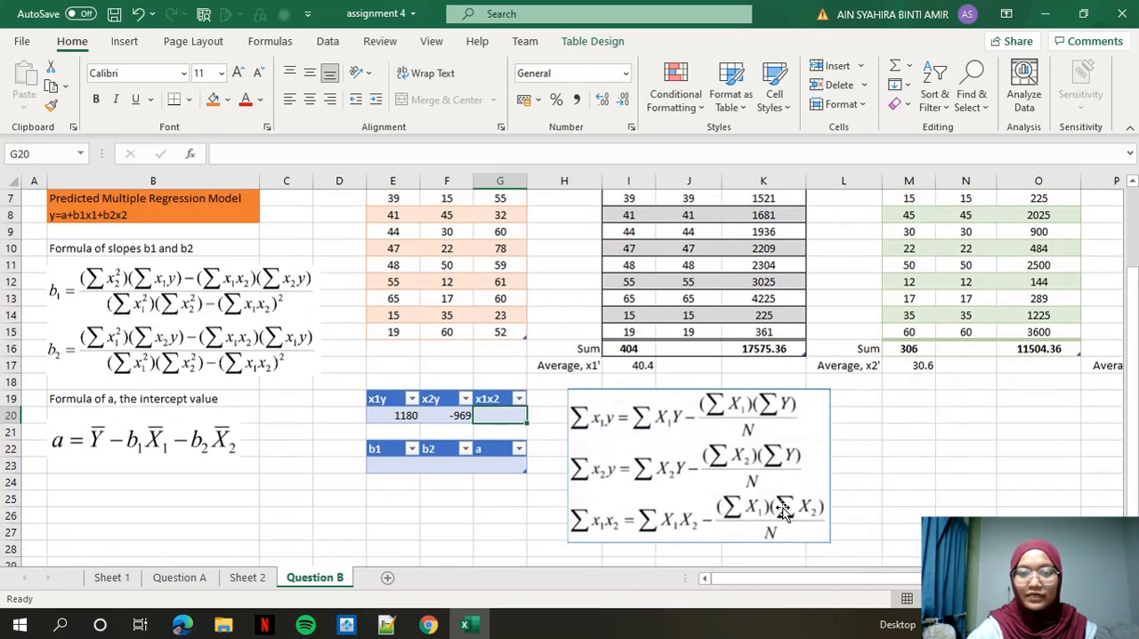
left_click_drag(777, 578, 815, 577)
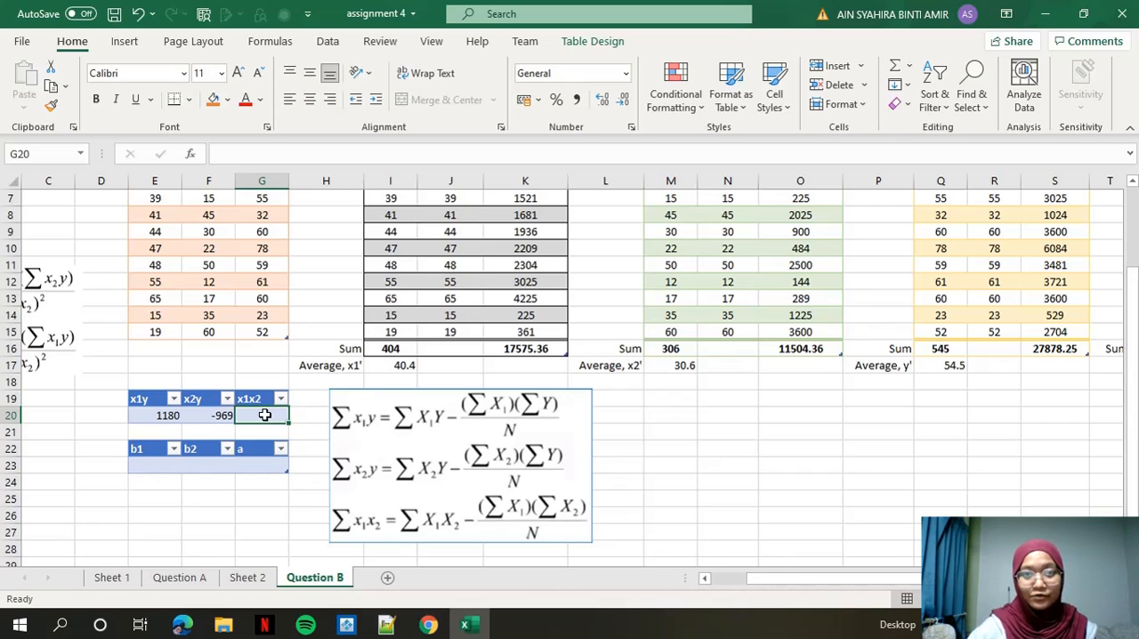
type("=")
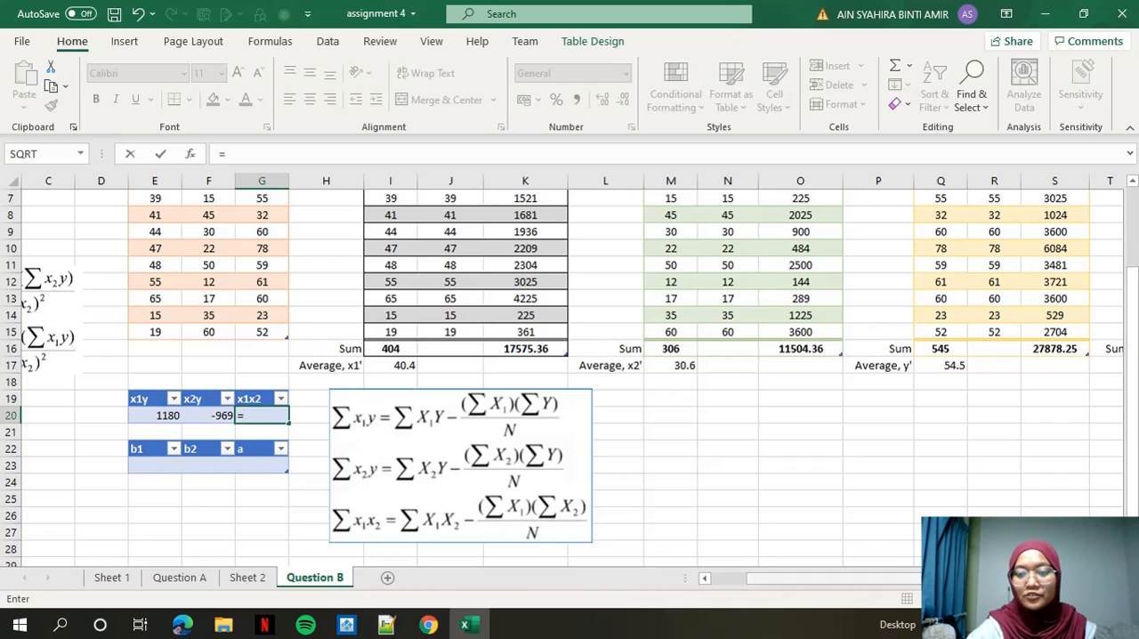
left_click_drag(949, 578, 1018, 578)
scroll(1068, 258, "up", 1)
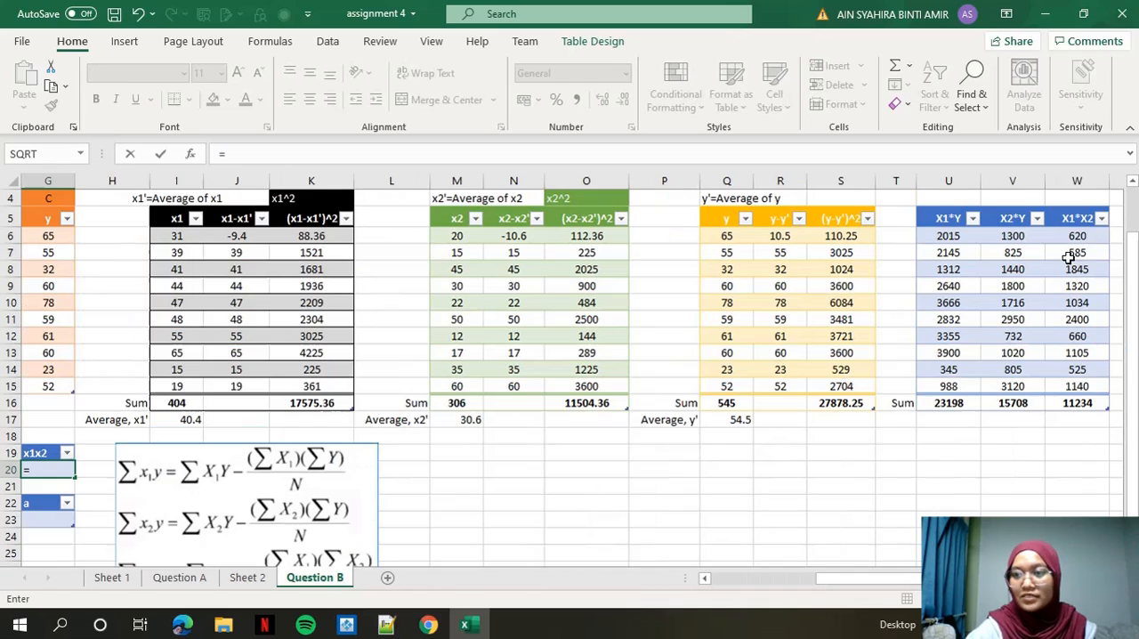
left_click(1074, 406)
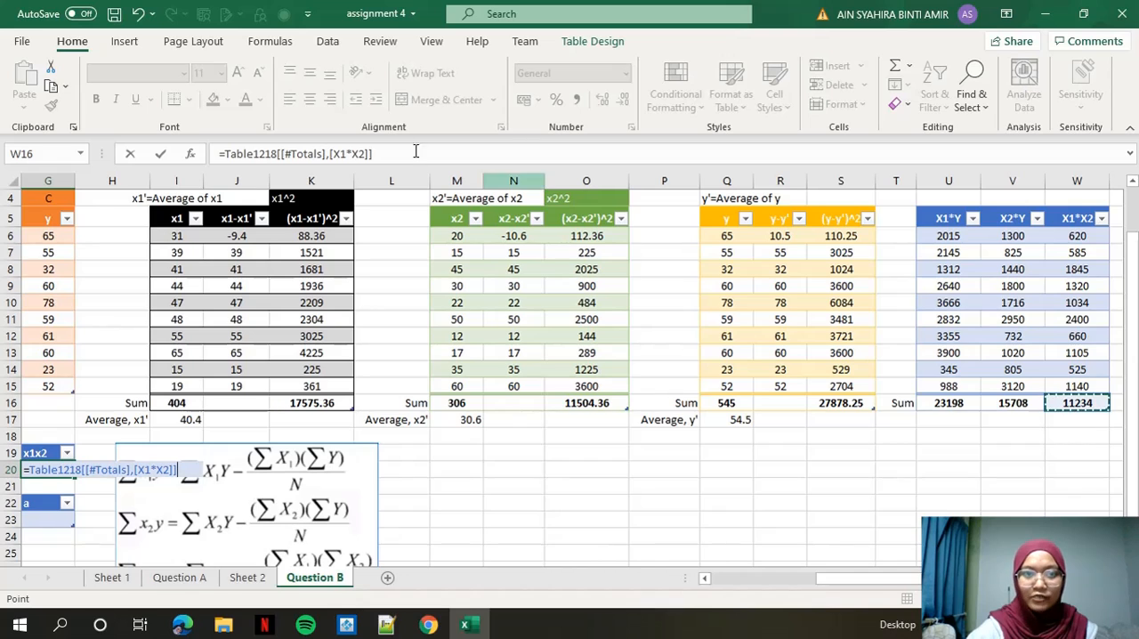
left_click(413, 153)
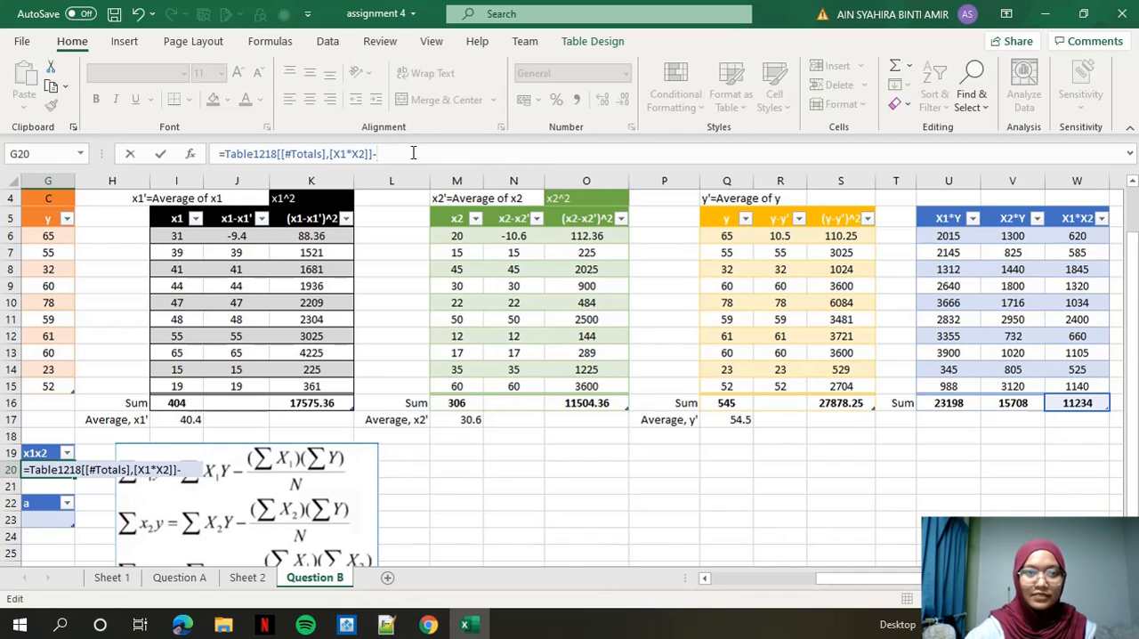
type("-")
scroll(373, 401, "down", 1)
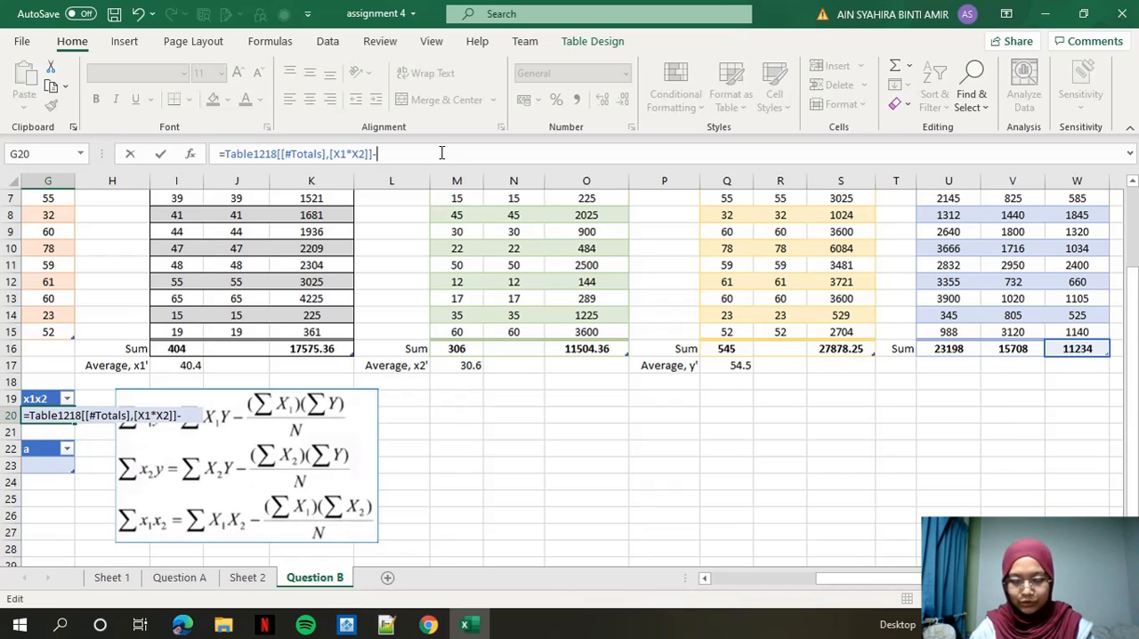
type("((")
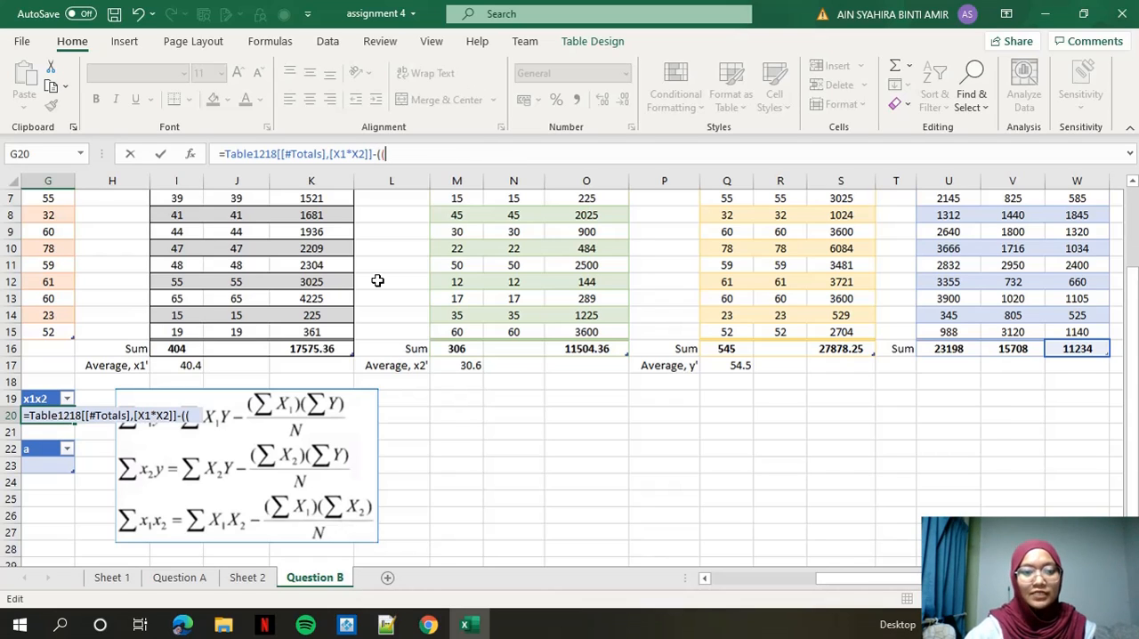
scroll(368, 321, "up", 1)
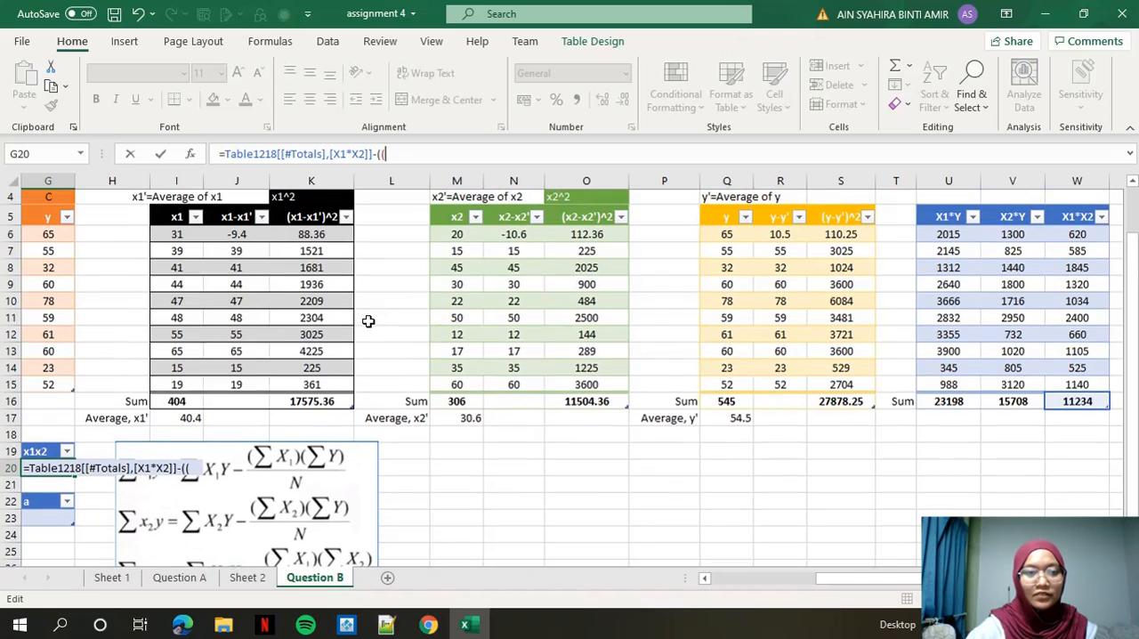
left_click(170, 403)
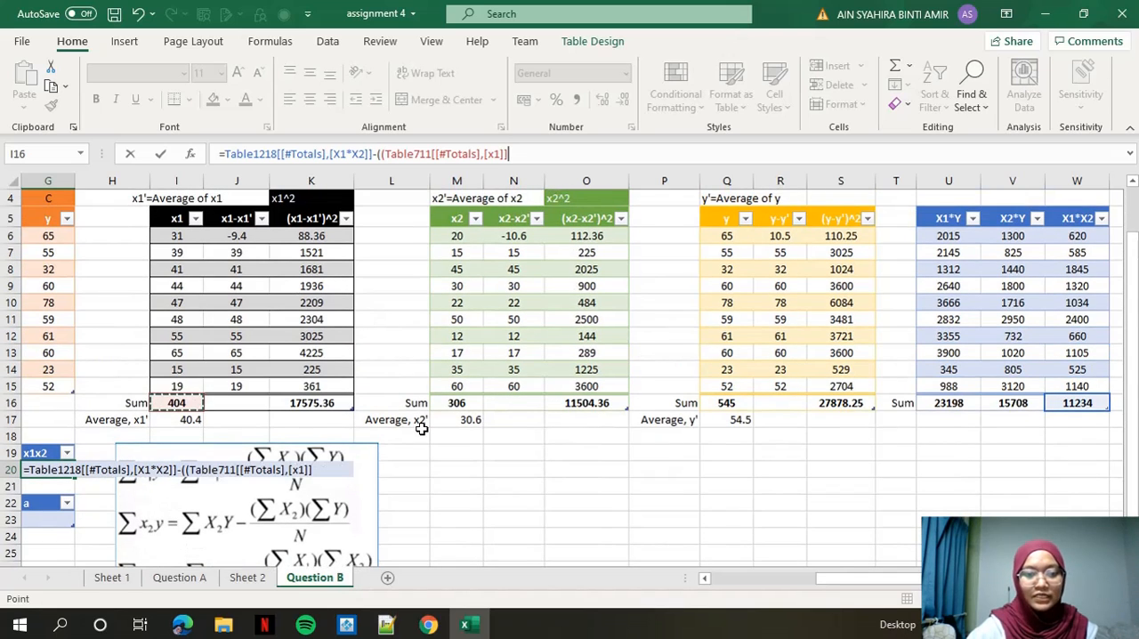
scroll(422, 428, "down", 1)
type("*")
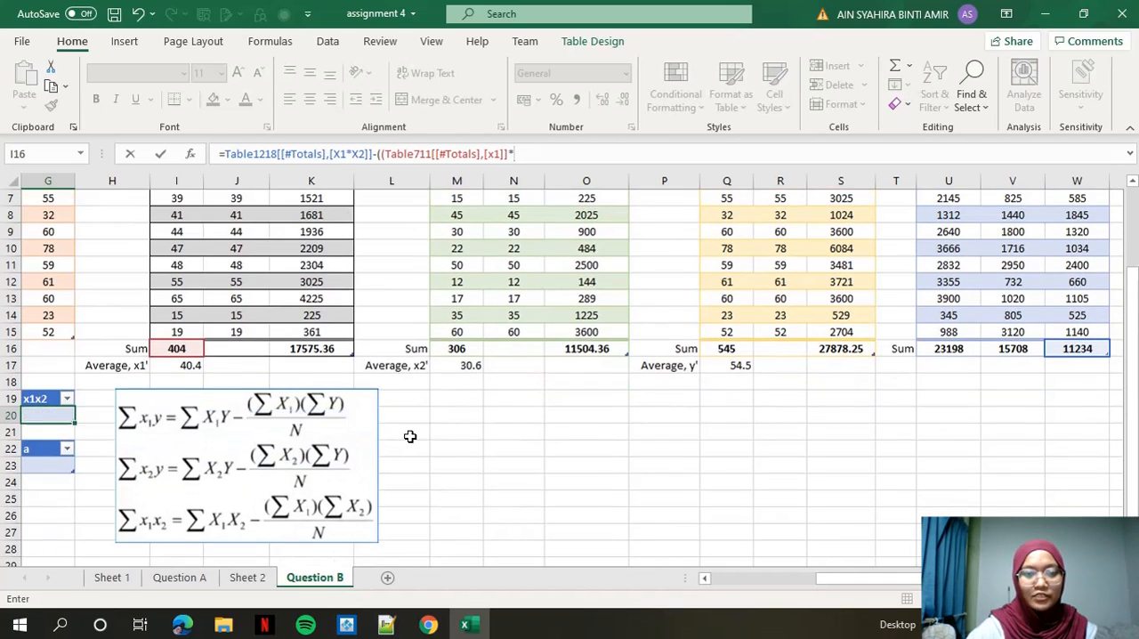
scroll(409, 435, "up", 2)
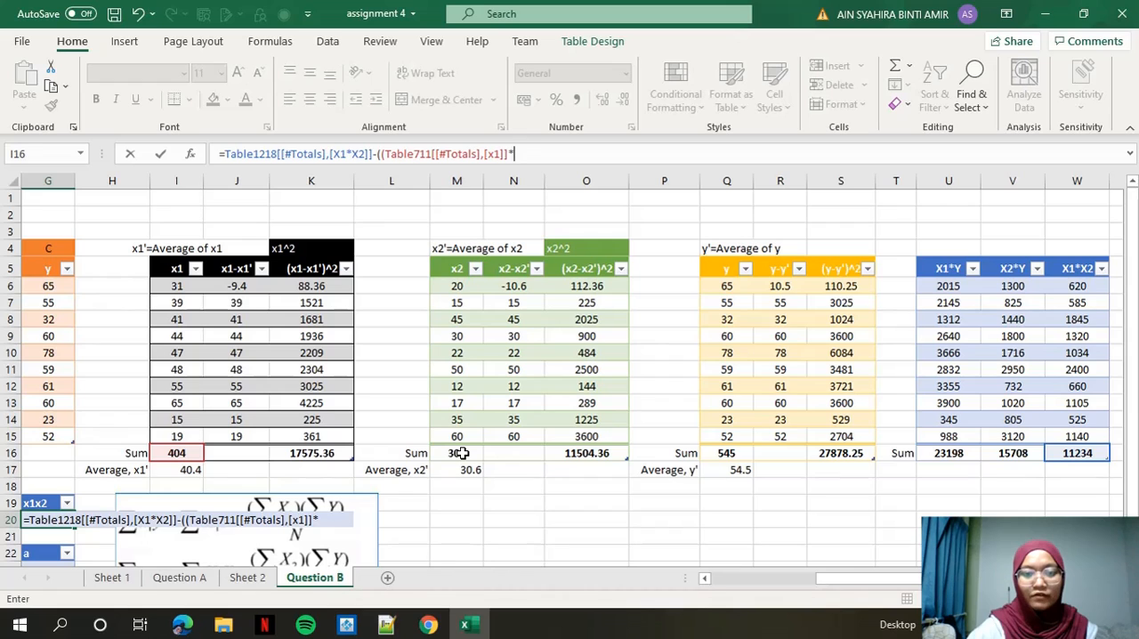
left_click(462, 453)
scroll(444, 453, "down", 2)
scroll(472, 453, "up", 2)
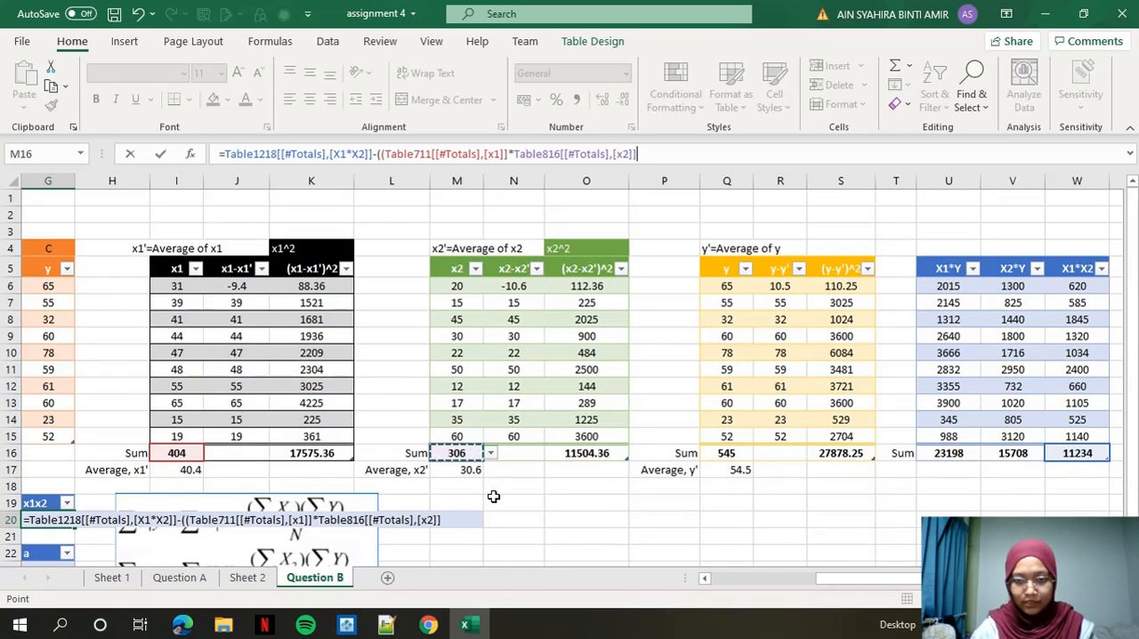
type(")")
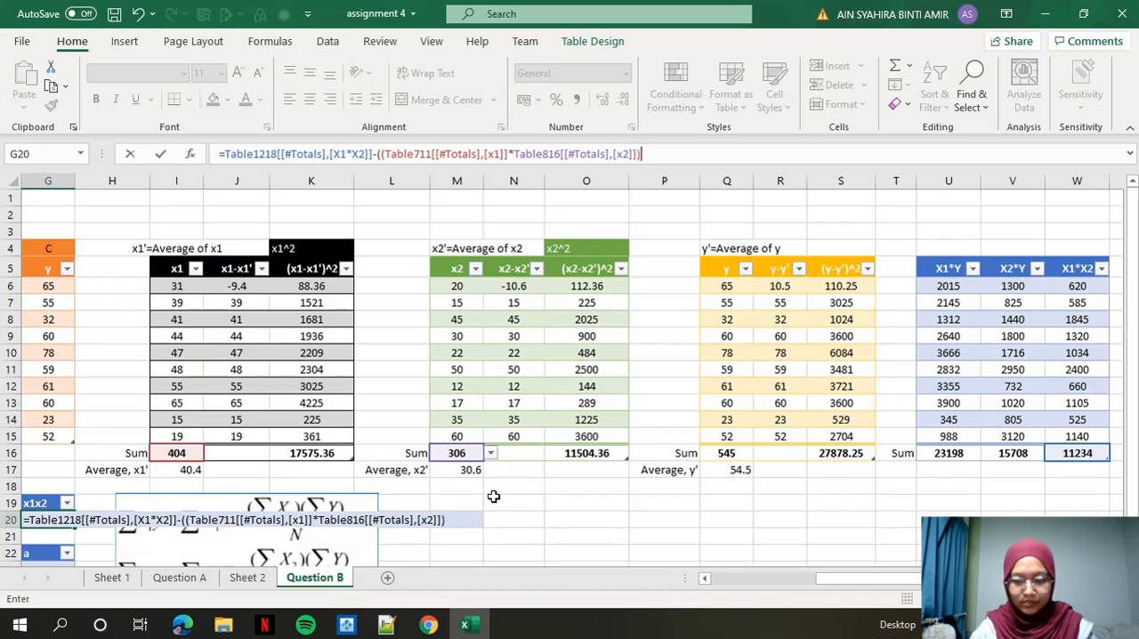
type("/")
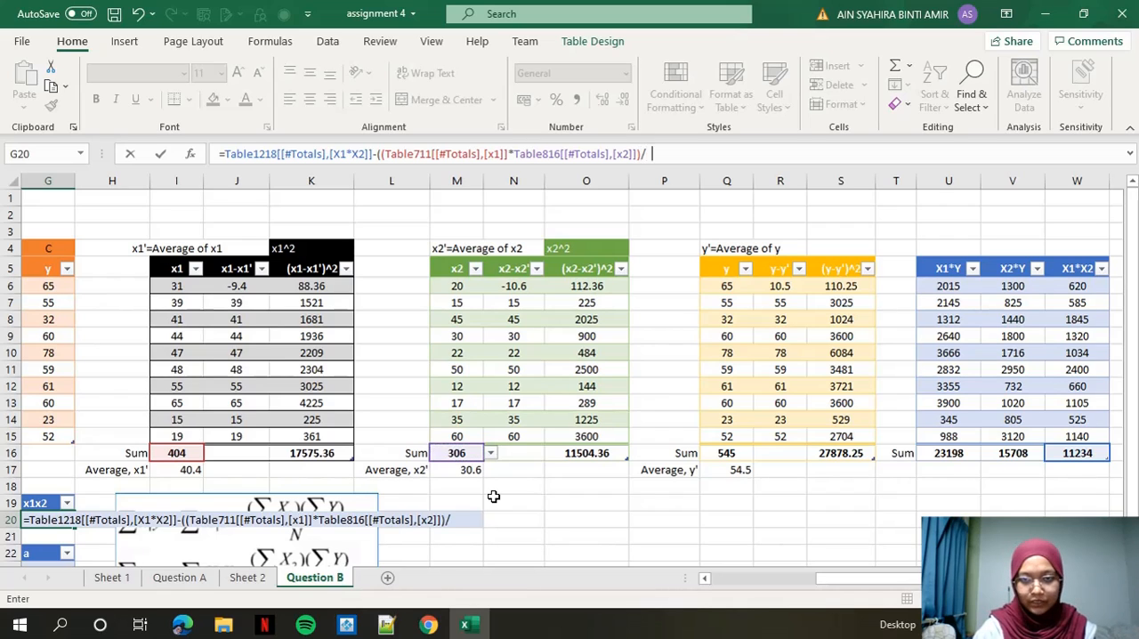
type("10")
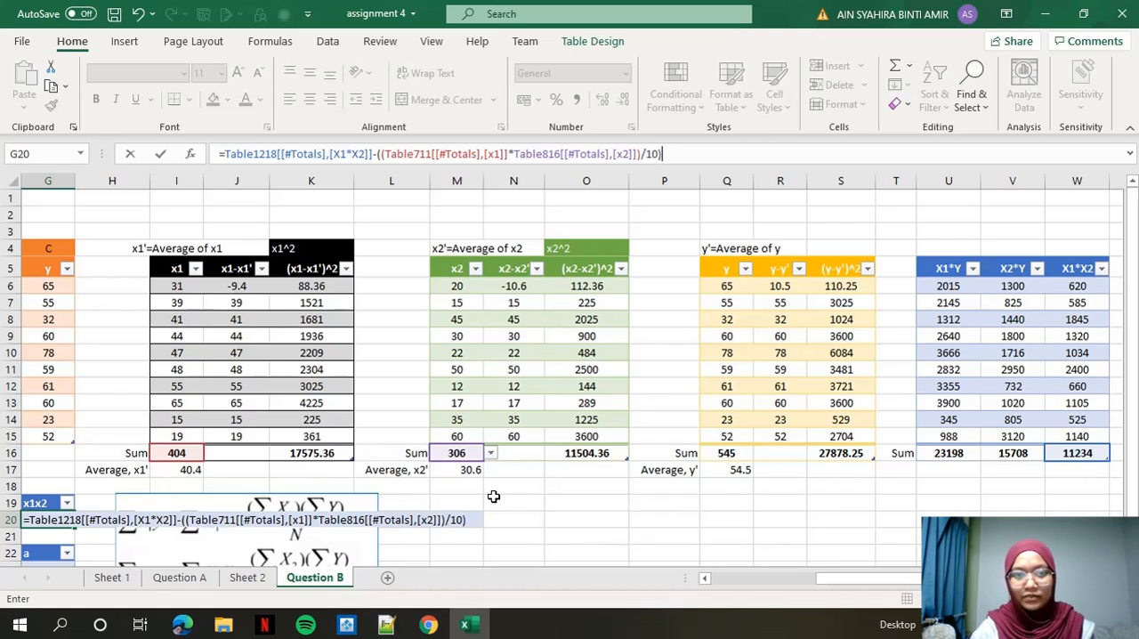
key("Return")
scroll(494, 497, "left", 3)
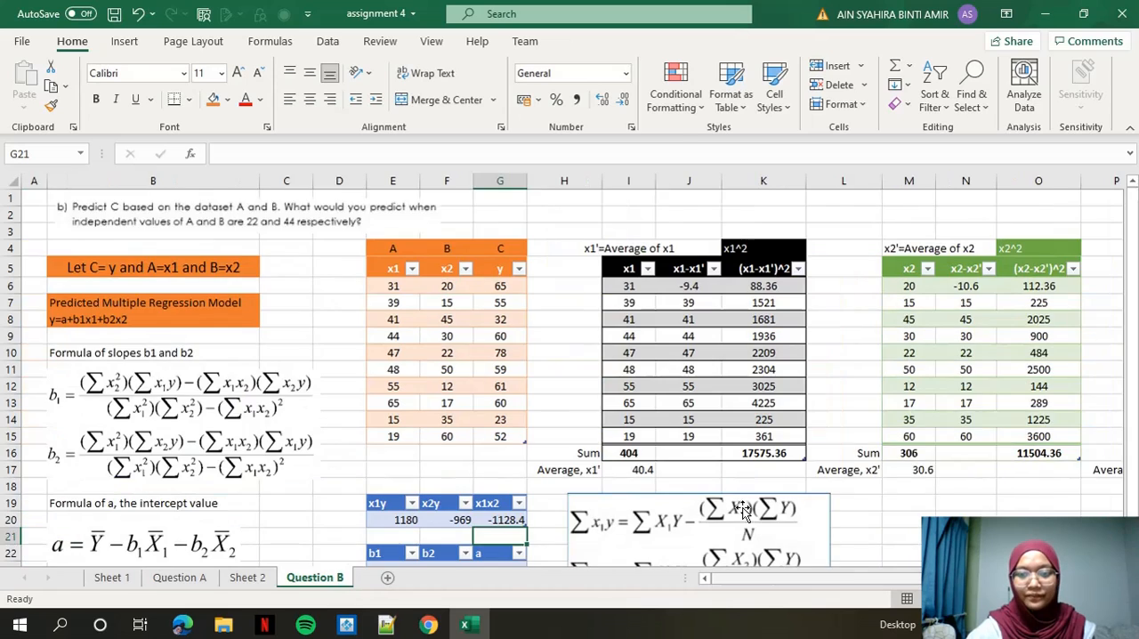
Start the b1 formula in E23 with the (x2-x2')^2 sum times x1y, minus x1x2 times x2y.
scroll(494, 496, "down", 1)
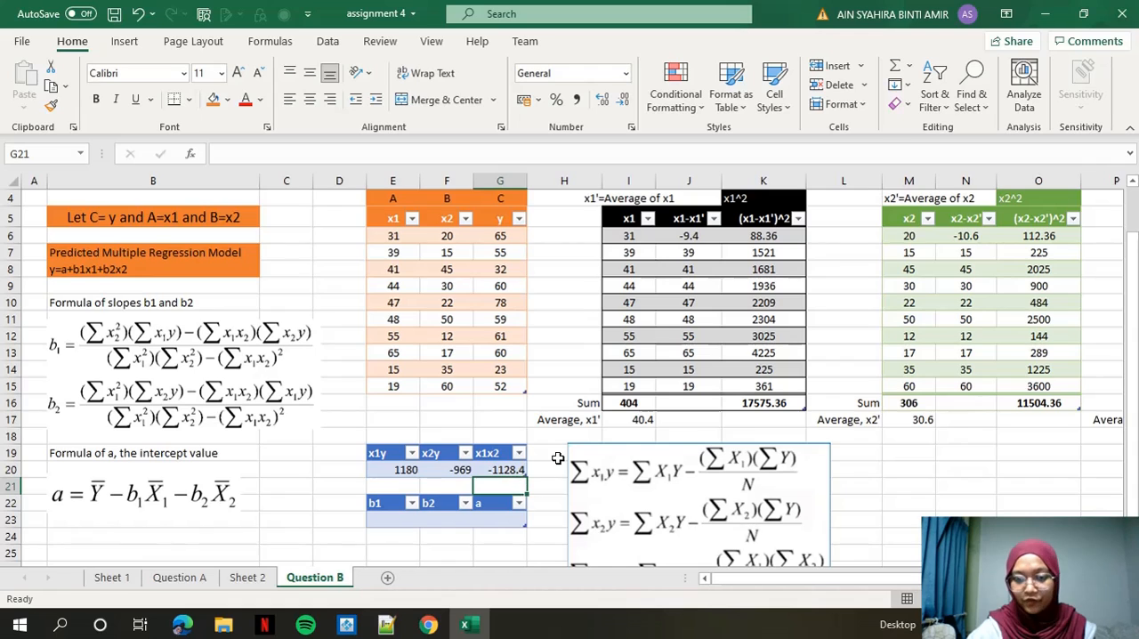
scroll(558, 459, "down", 1)
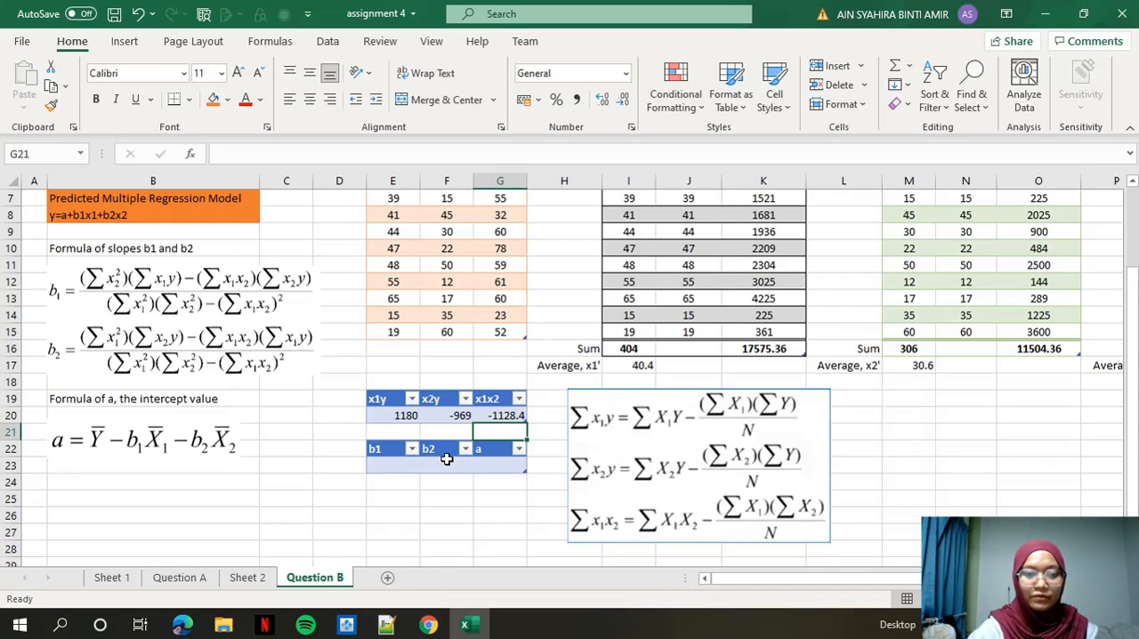
left_click(392, 469)
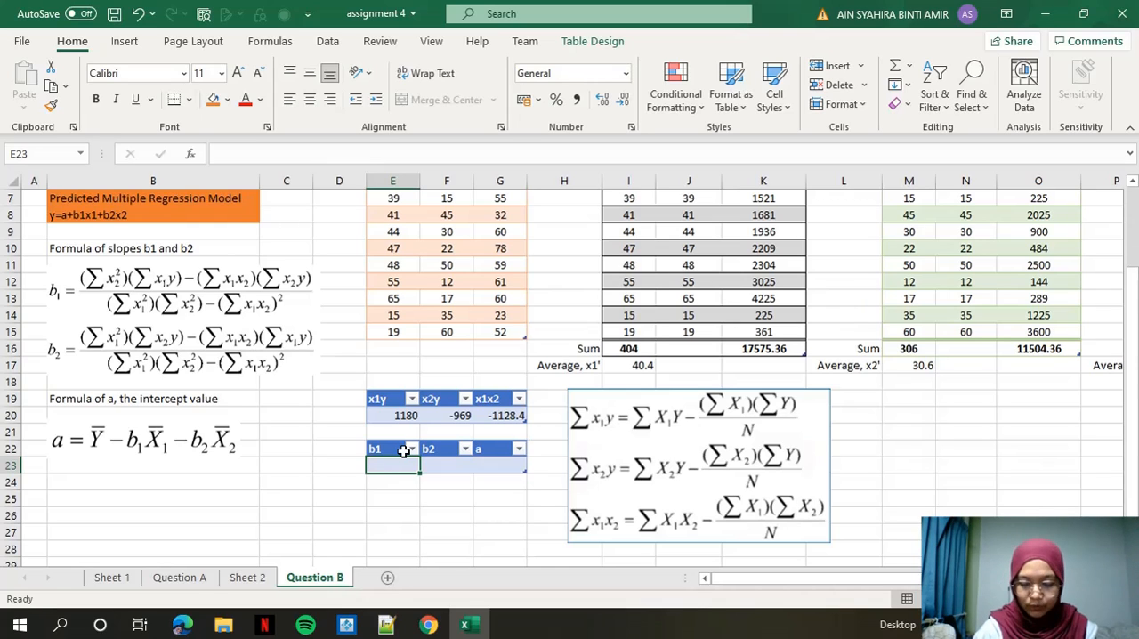
type("=")
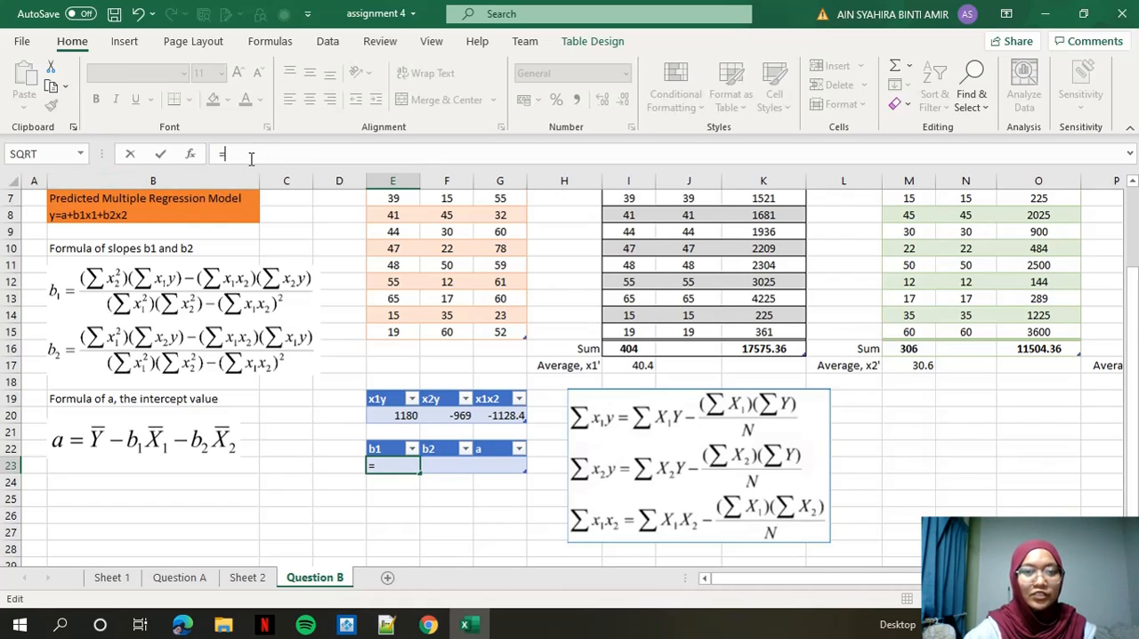
scroll(311, 221, "up", 2)
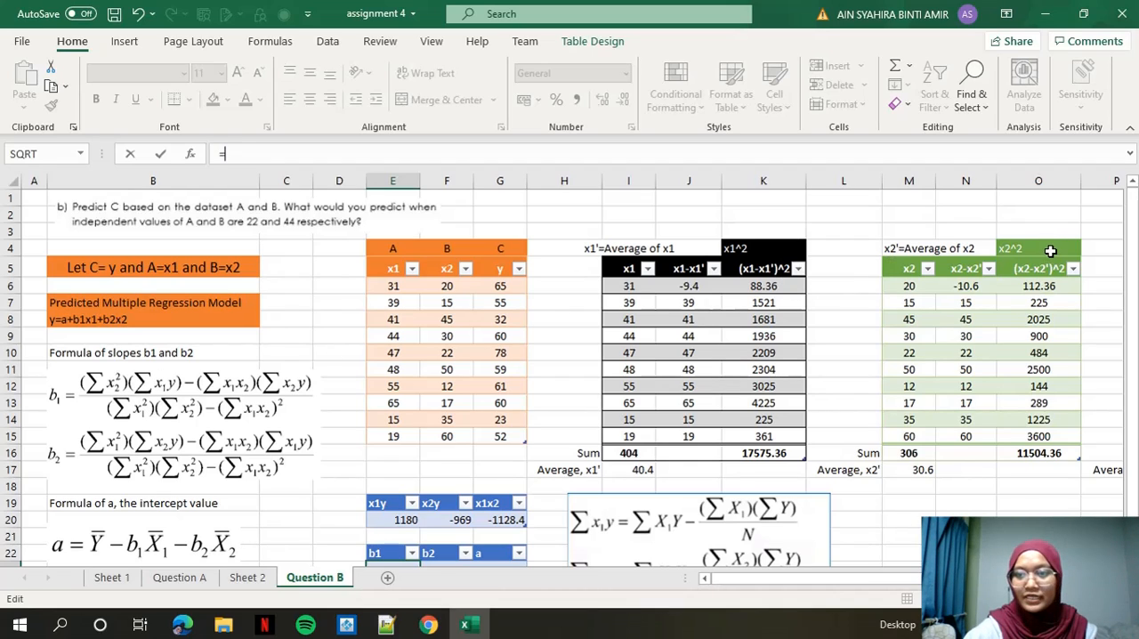
type("((")
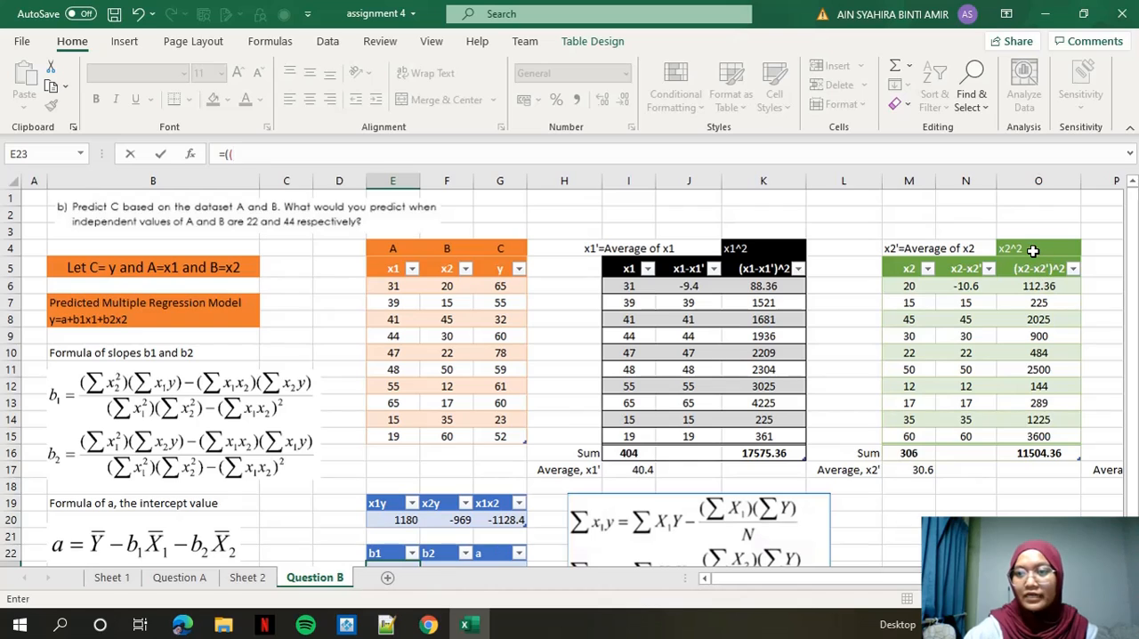
left_click(1038, 453)
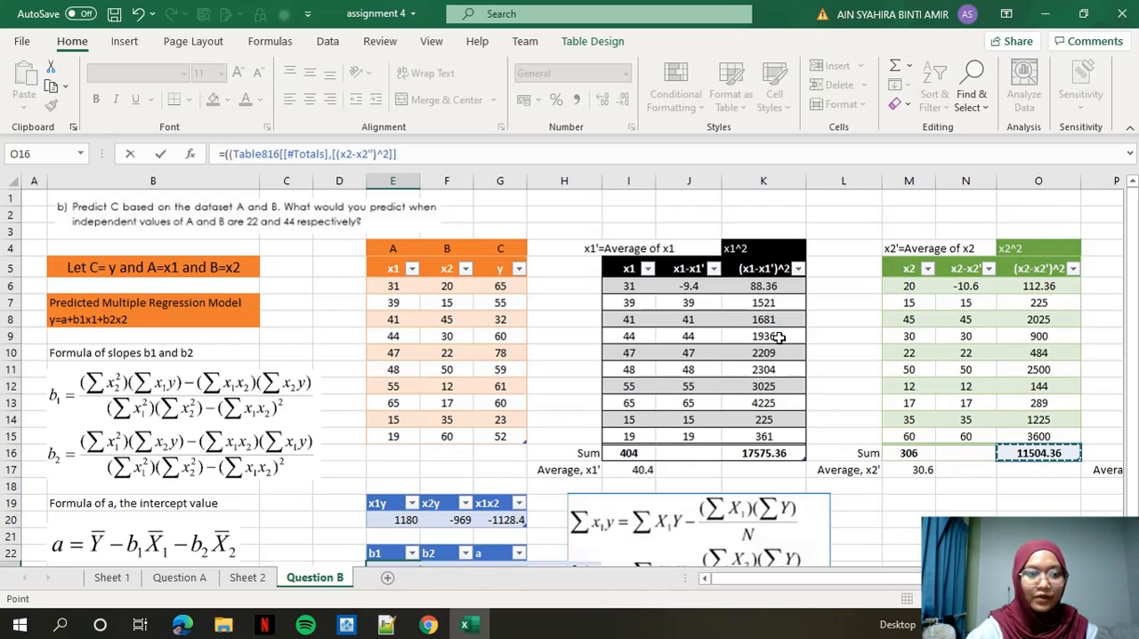
type("*")
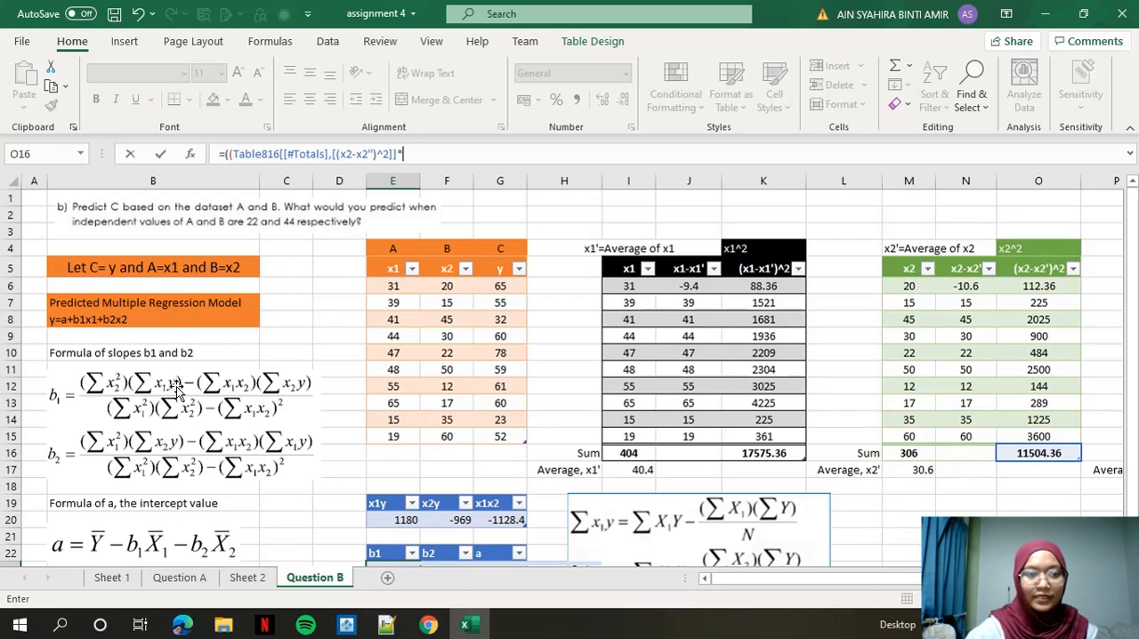
left_click(392, 520)
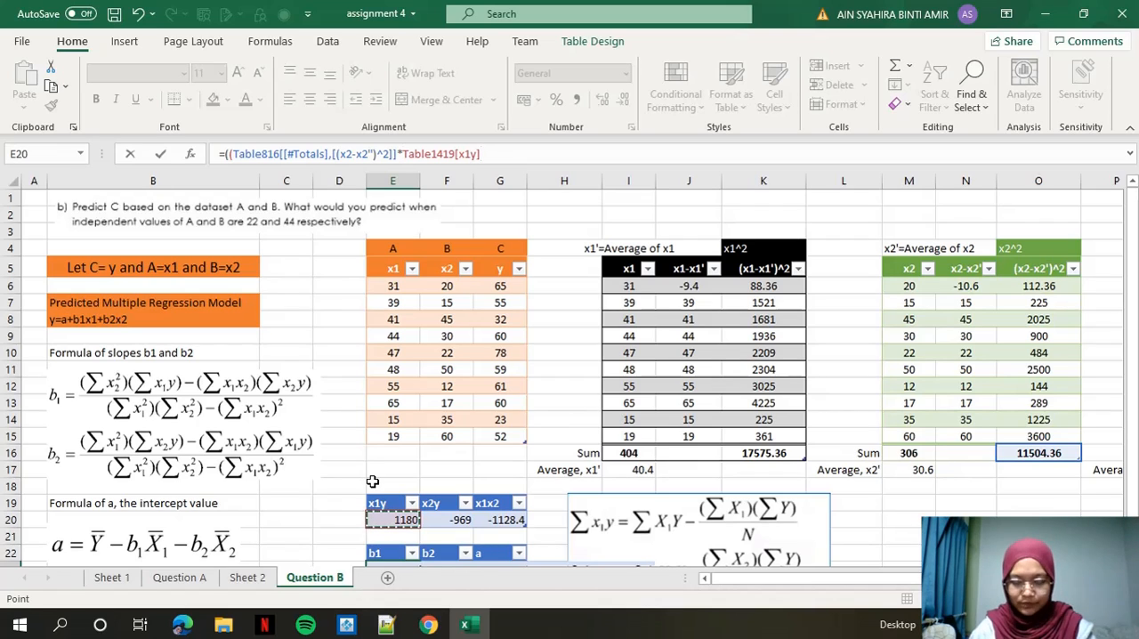
type(")")
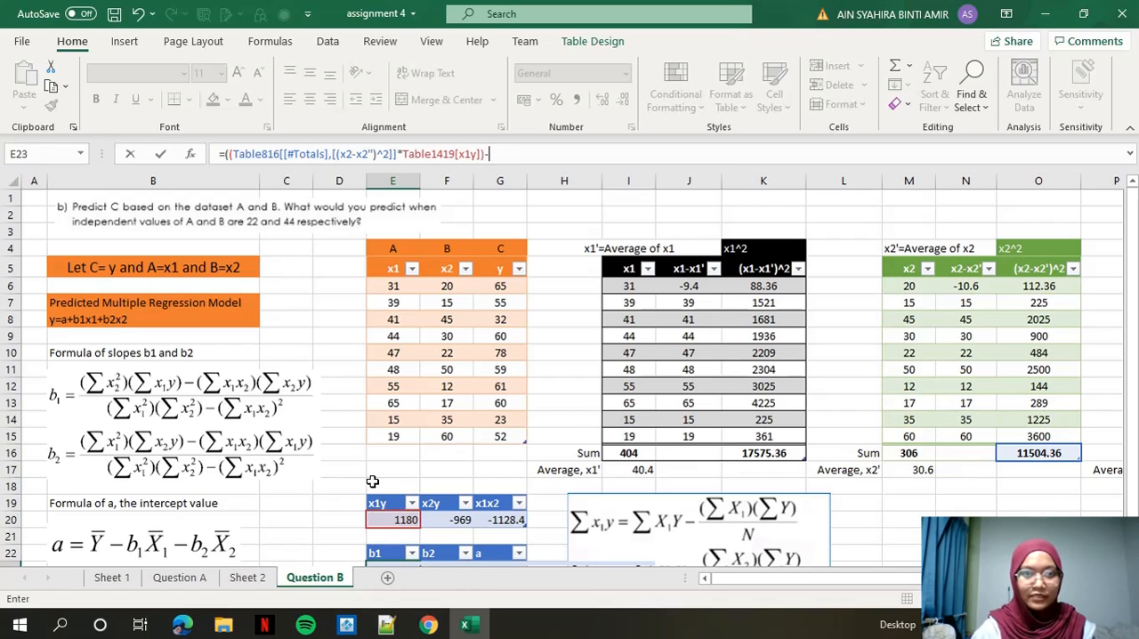
type("-(")
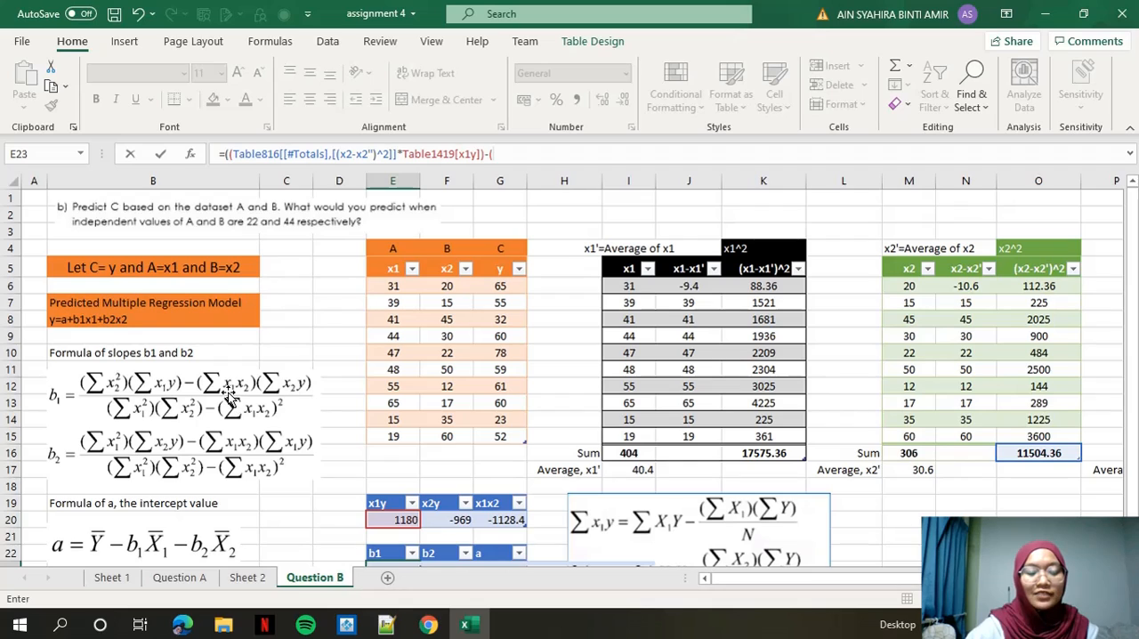
left_click(498, 523)
type("*")
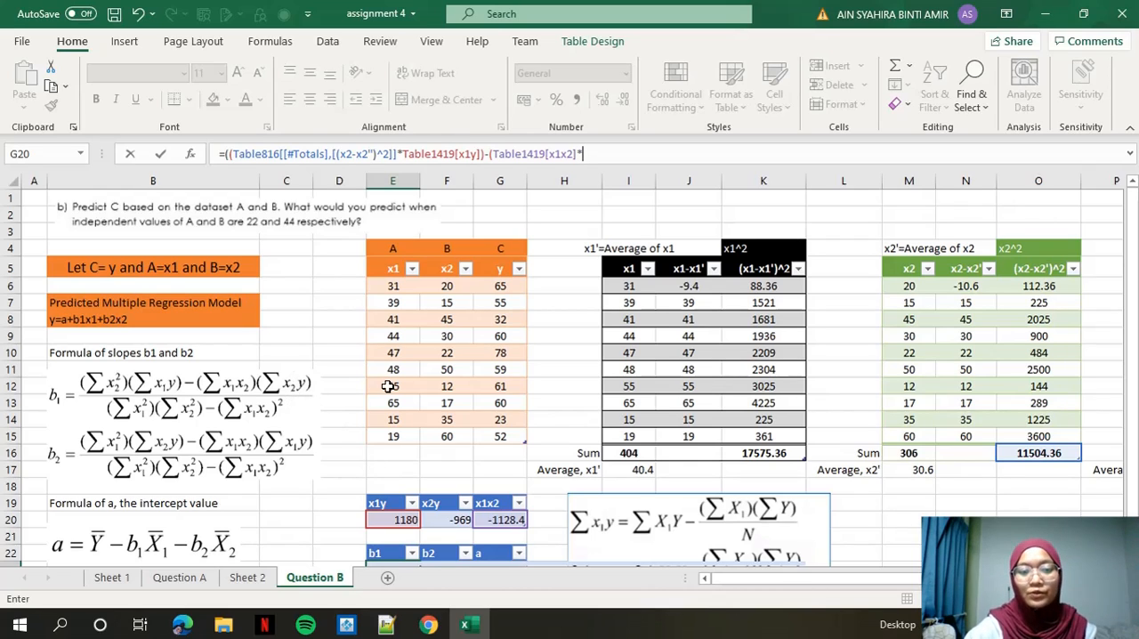
left_click(459, 520)
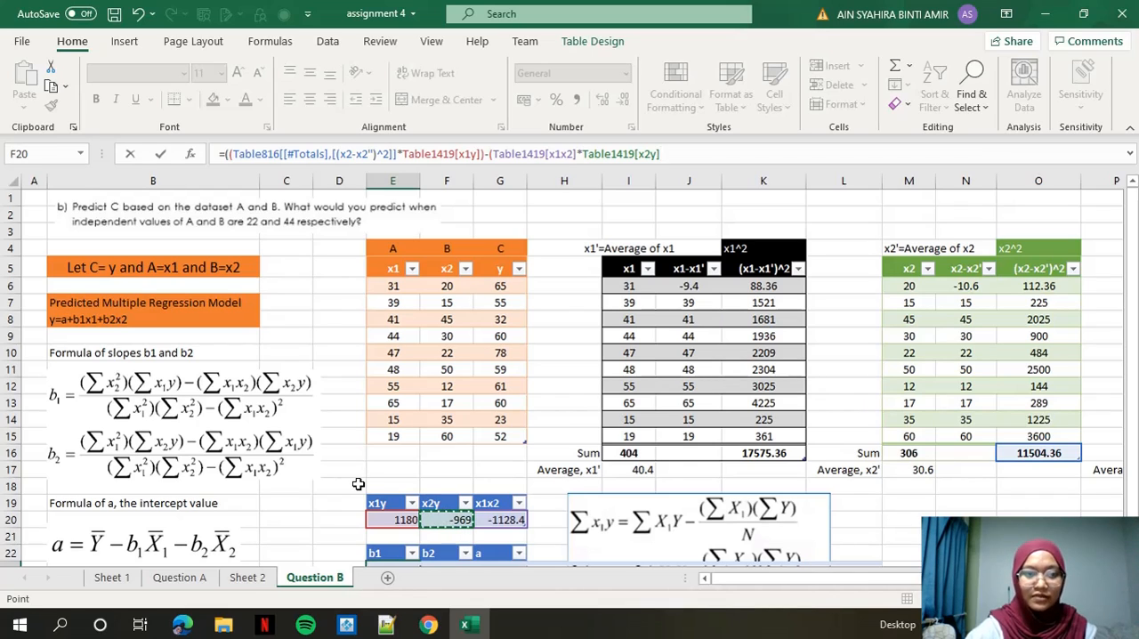
Continue the b1 formula by dividing by the product of the (x1-x1')^2 sum and the (x2-x2')^2 sum.
type(")/")
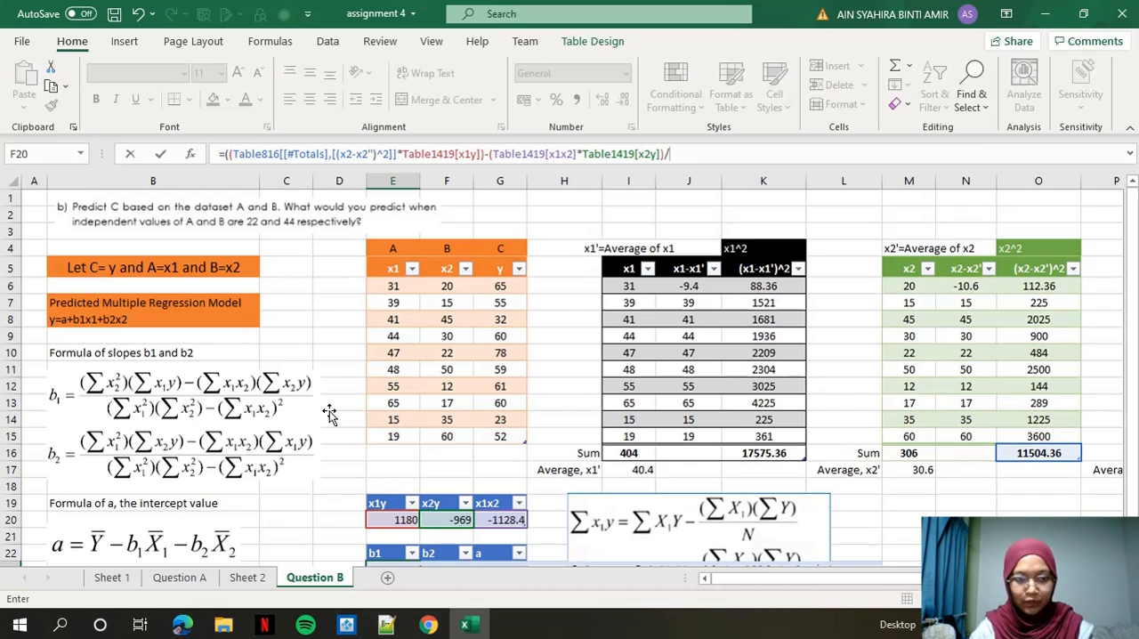
type("((")
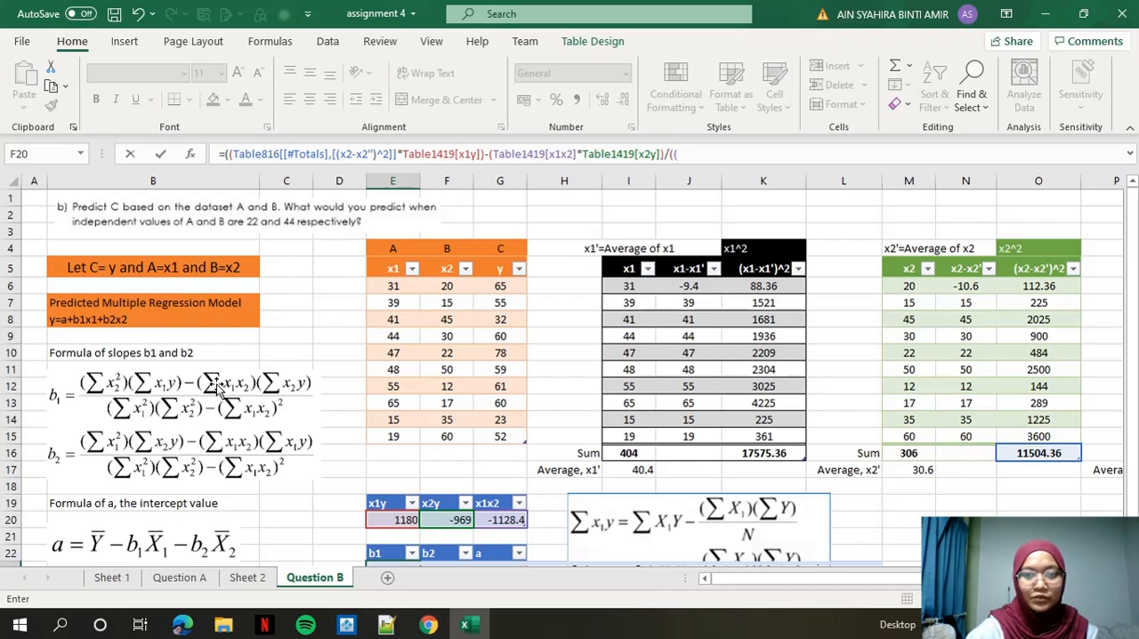
left_click(756, 251)
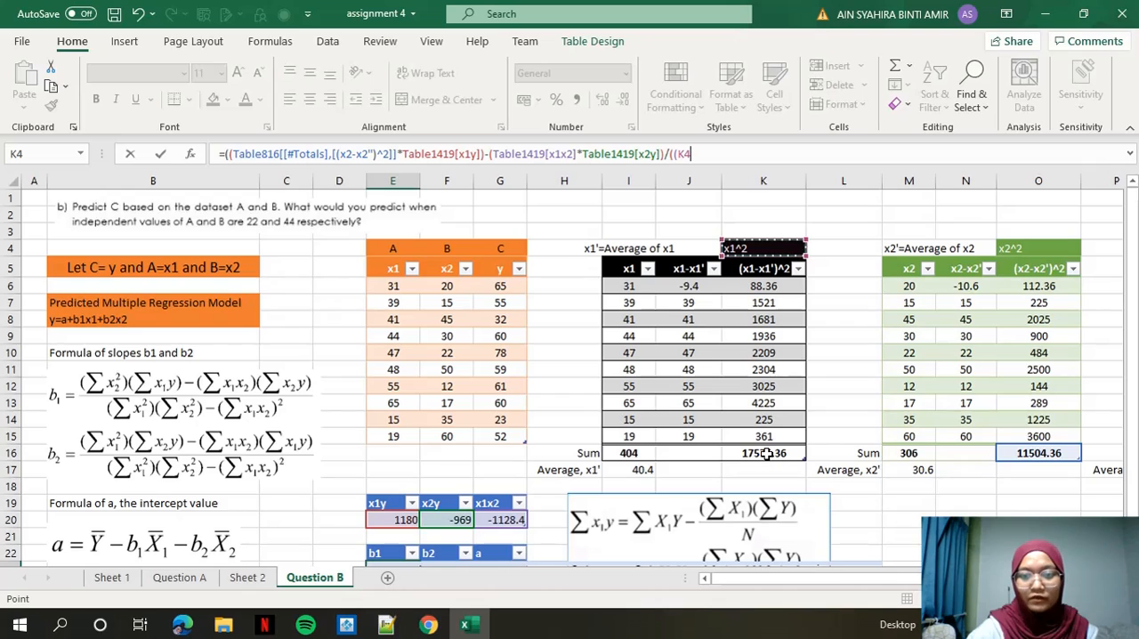
left_click(756, 454)
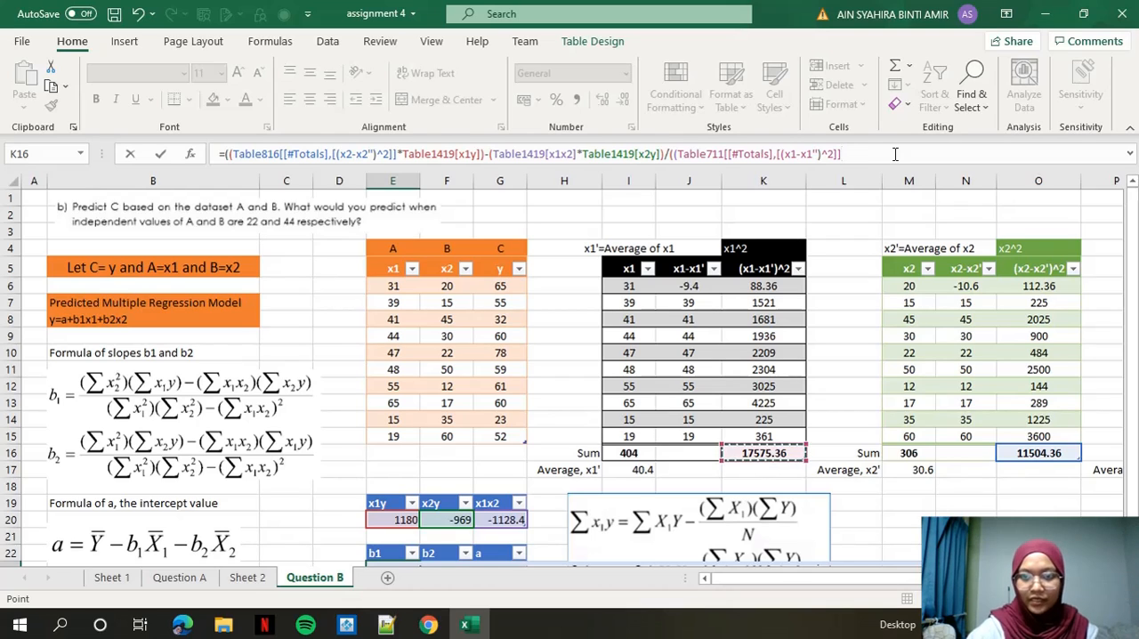
type("*")
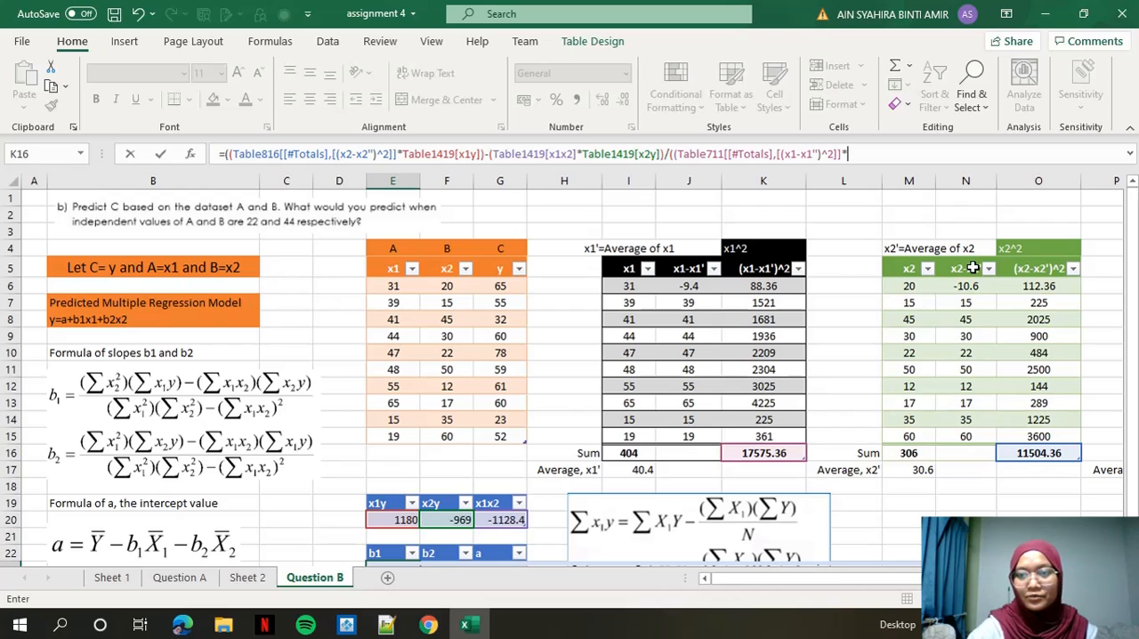
left_click(1029, 454)
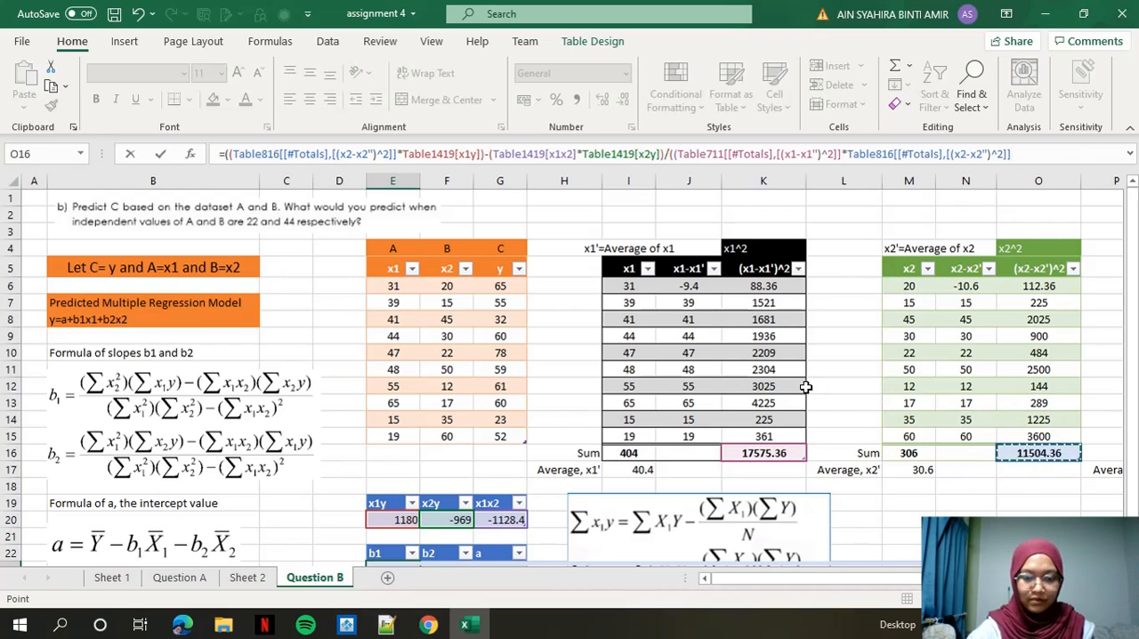
type(")")
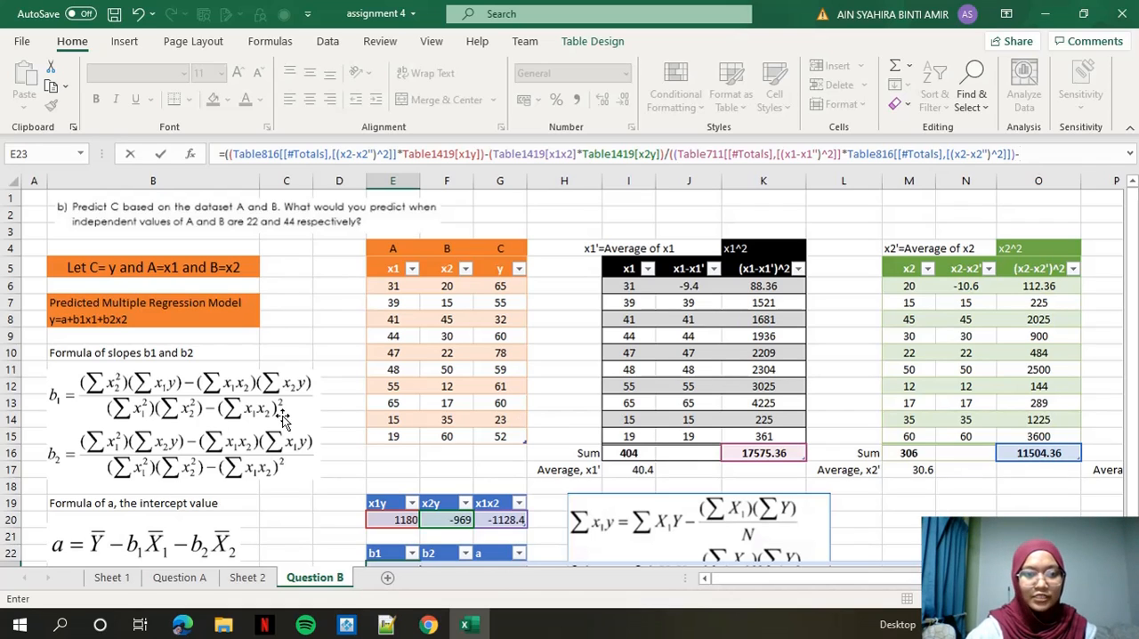
type("-")
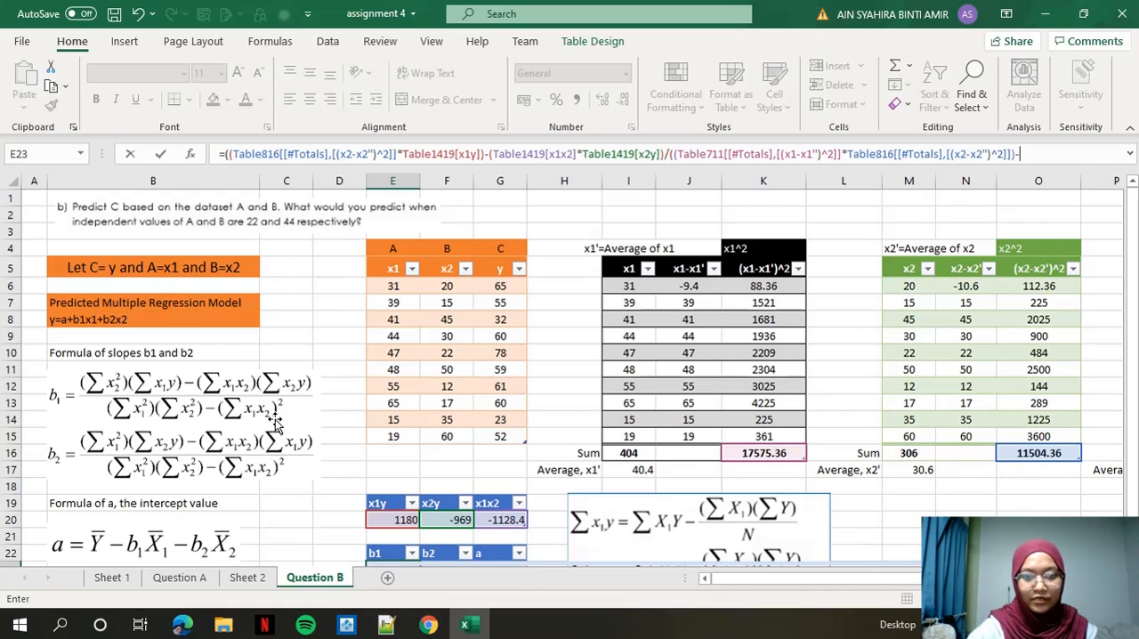
type("(power")
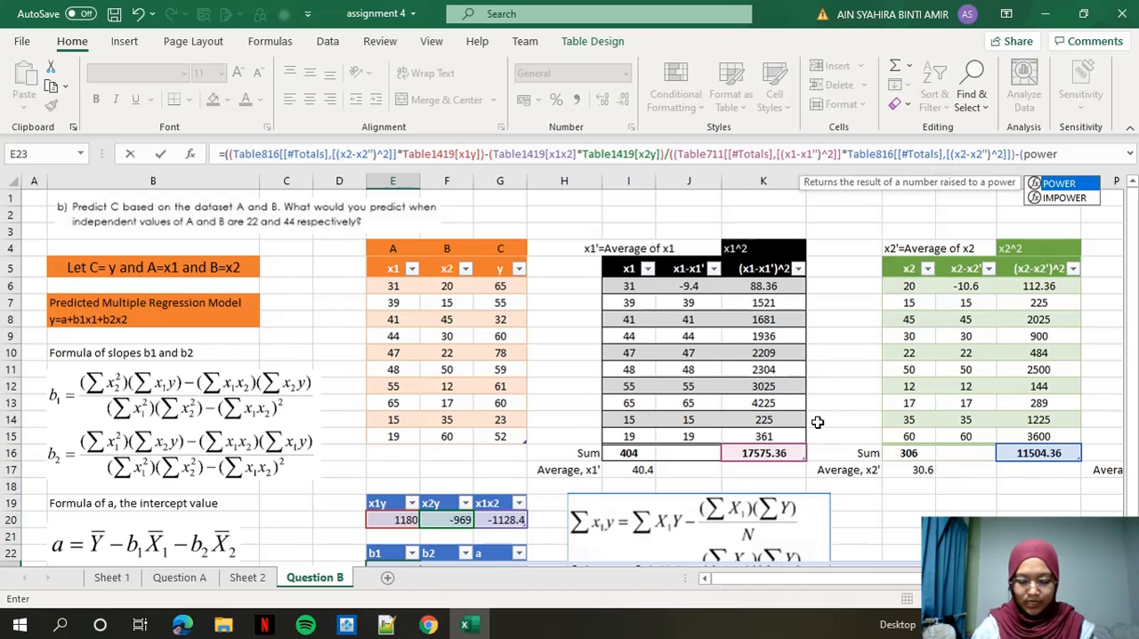
type("(")
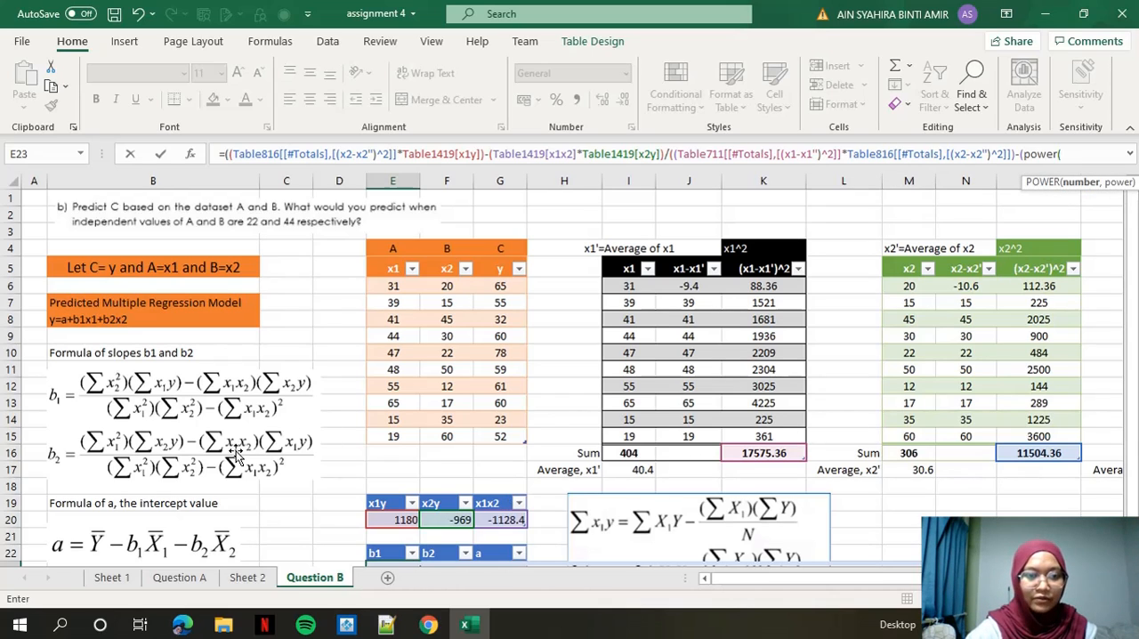
Complete the b1 formula in E23 by subtracting x1x2 raised to the power of 2 with the POWER function.
left_click(498, 524)
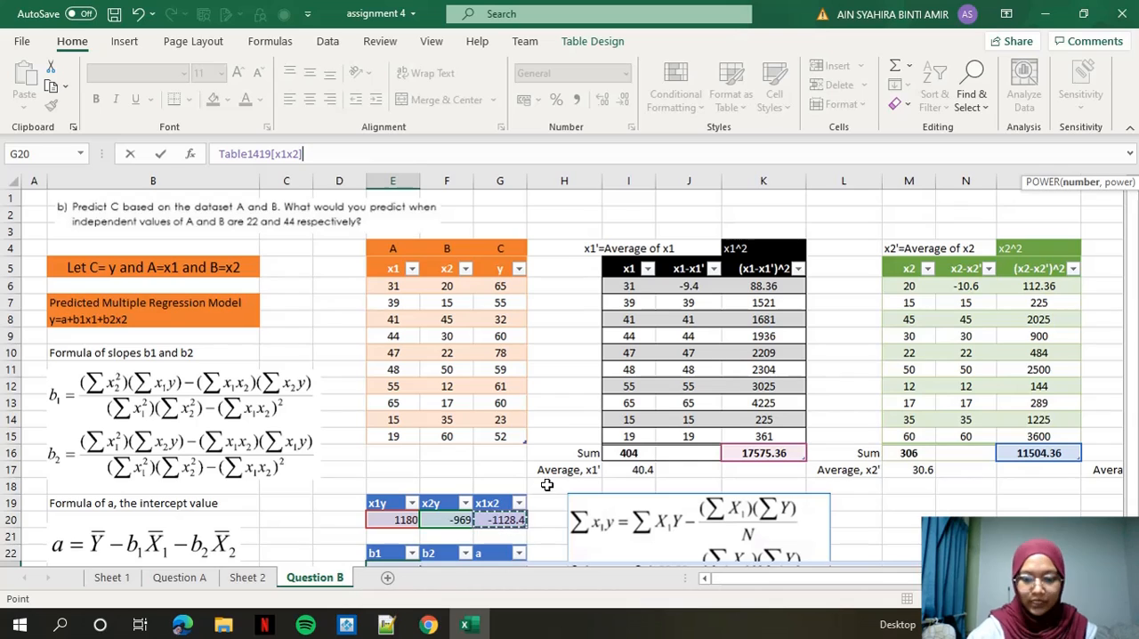
type(",")
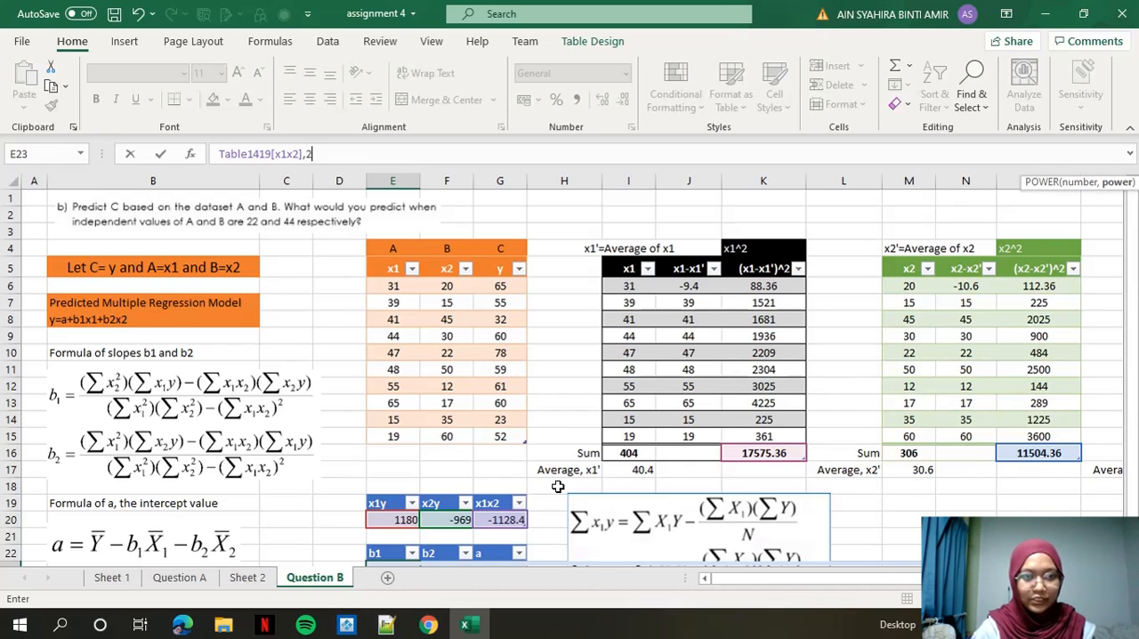
type("2))")
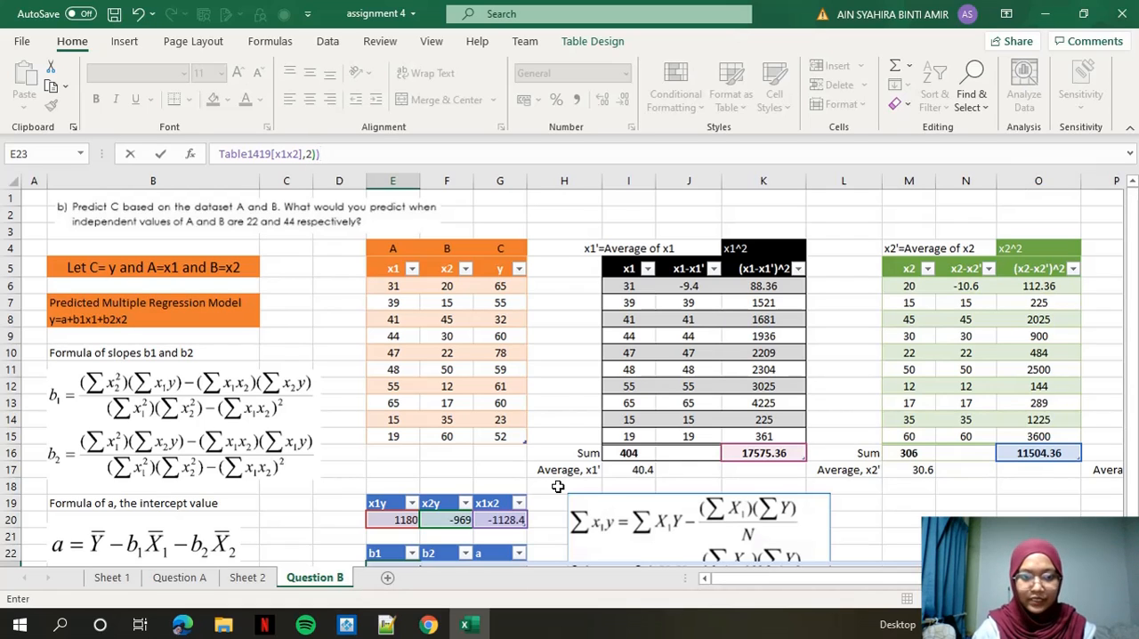
key("Return")
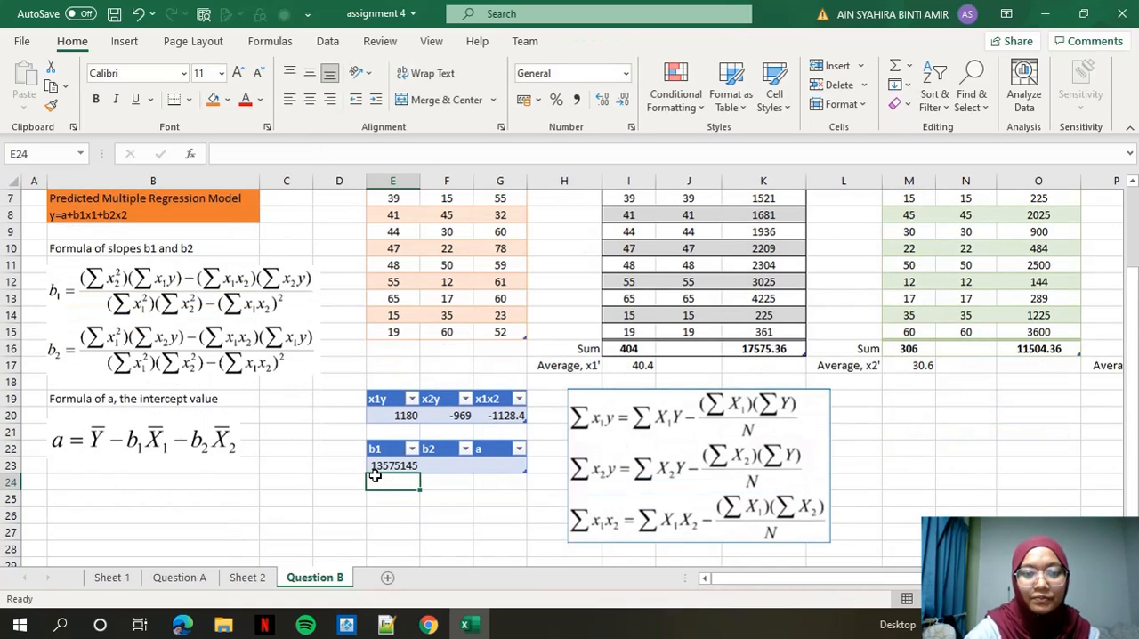
Start the b2 formula in F23 with the (x1-x1')^2 sum multiplied by x2y.
left_click(450, 461)
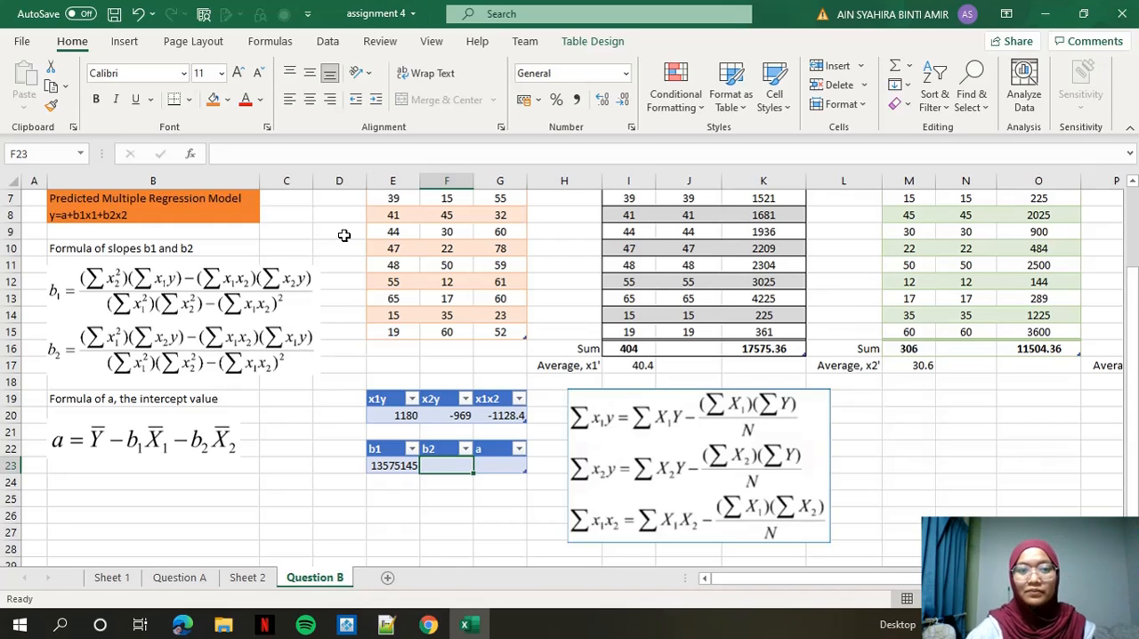
type("=((")
scroll(120, 409, "up", 1)
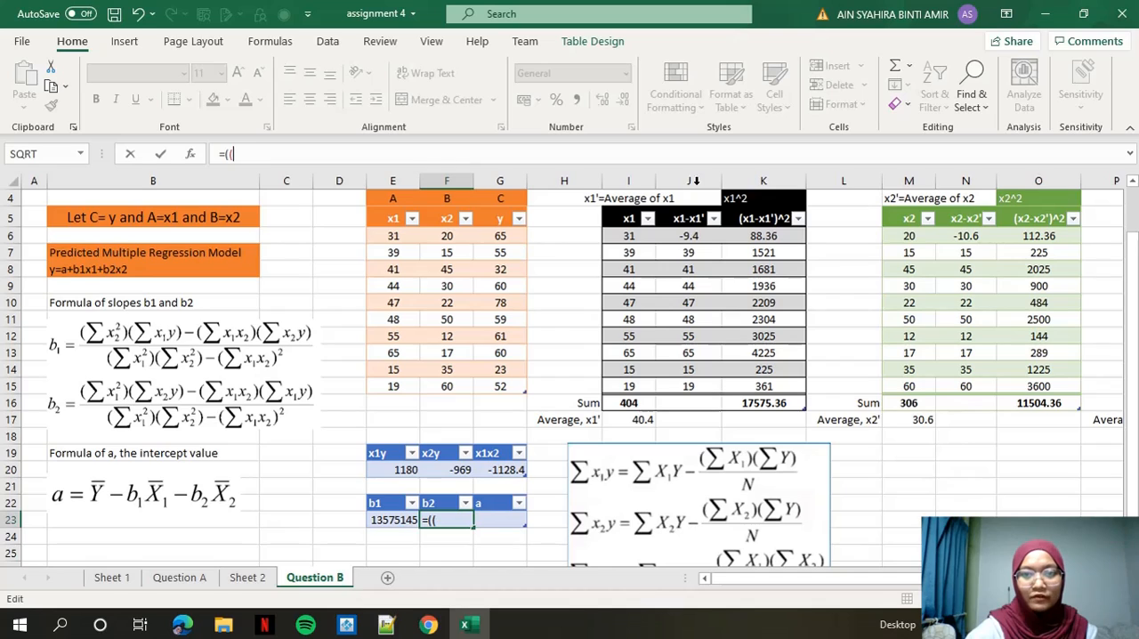
left_click(752, 200)
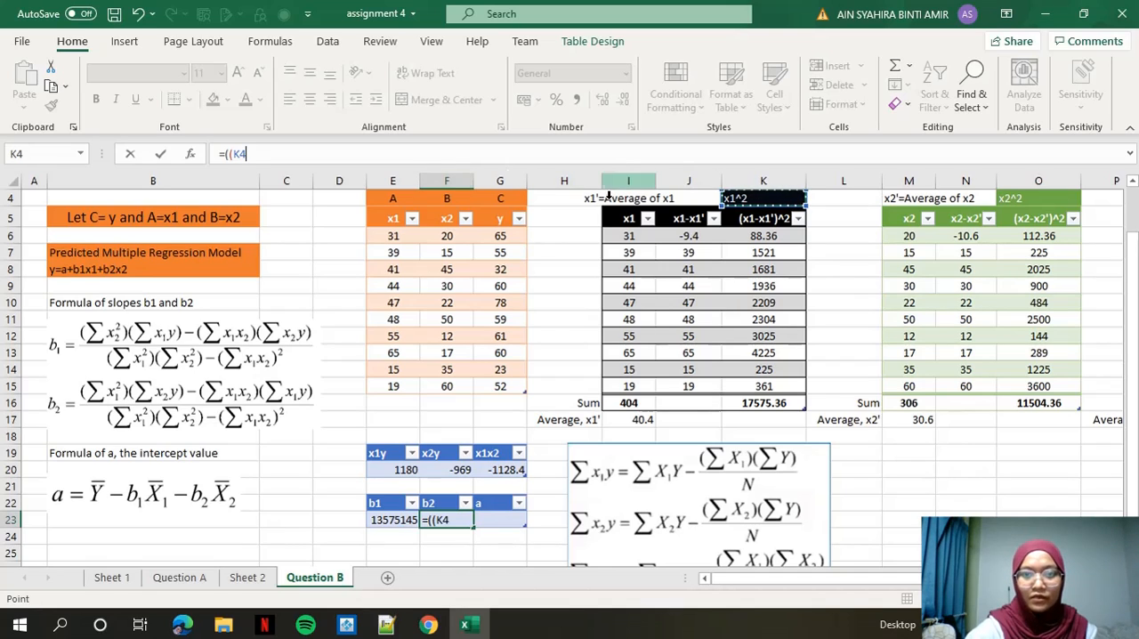
left_click(771, 404)
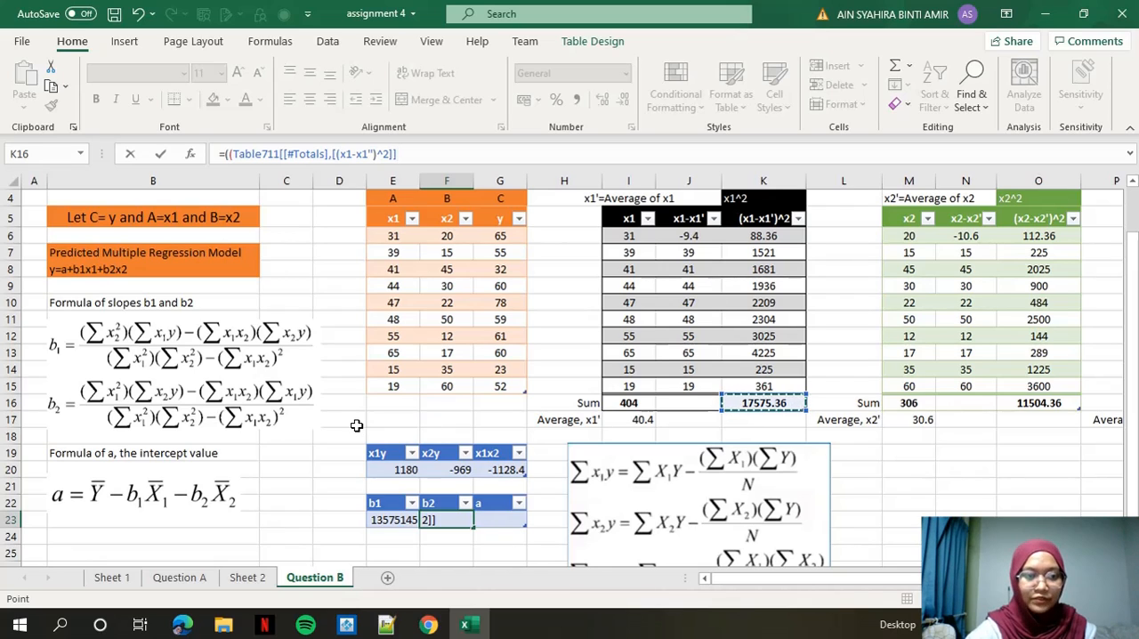
type("*")
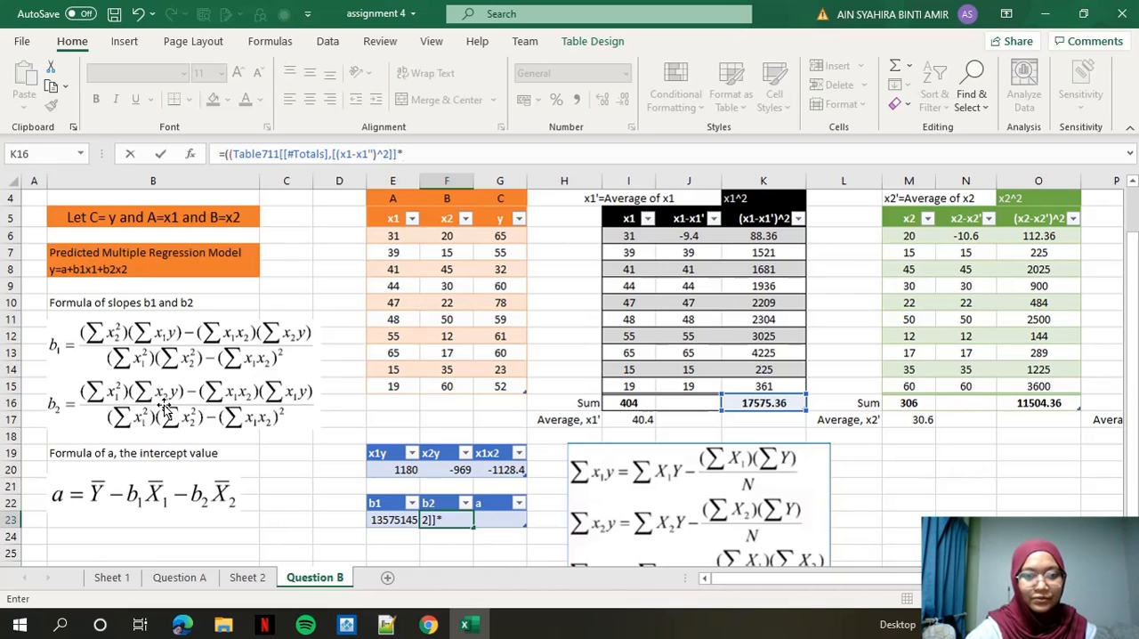
left_click(454, 469)
type(")")
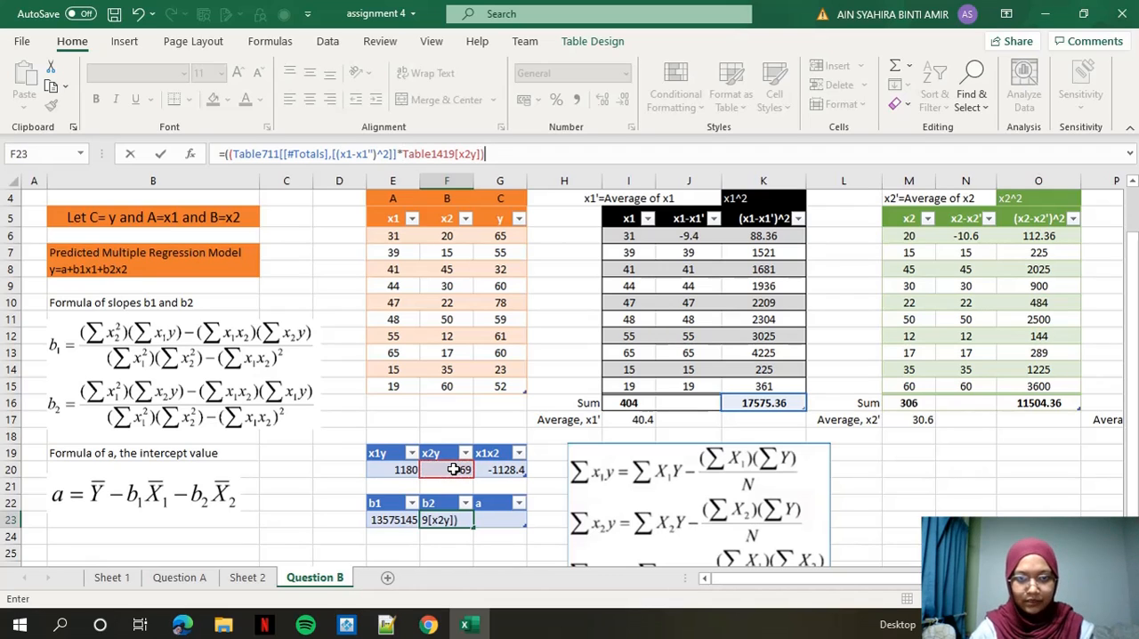
type("-(")
Subtract x1x2 times x1y in the b2 formula and close the bracketed numerator, followed by a division sign.
left_click(507, 470)
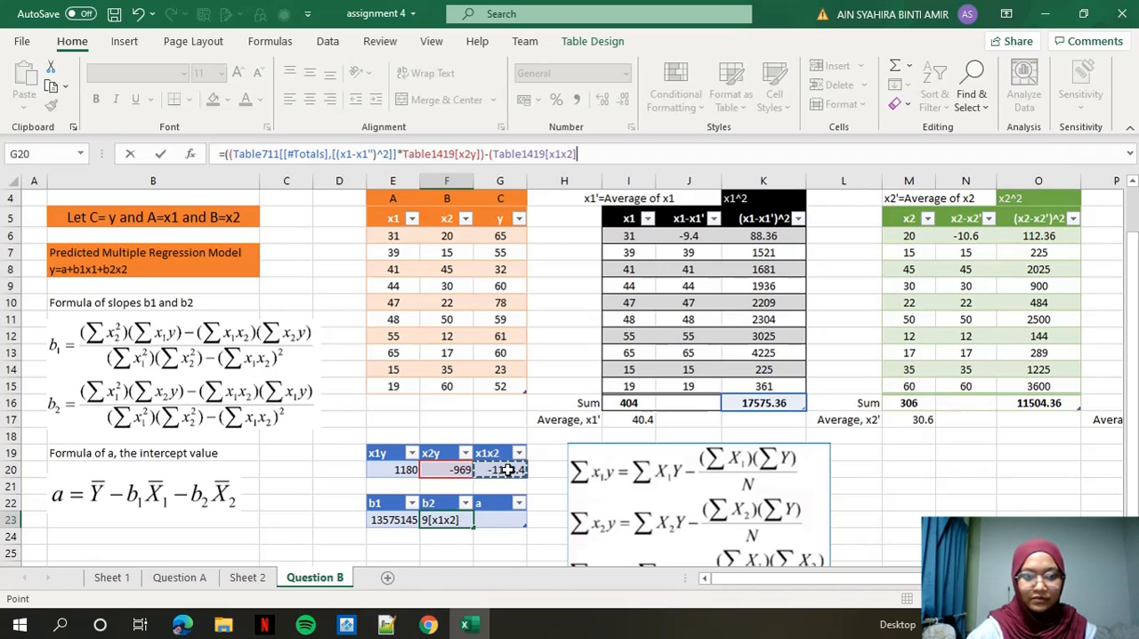
type("*")
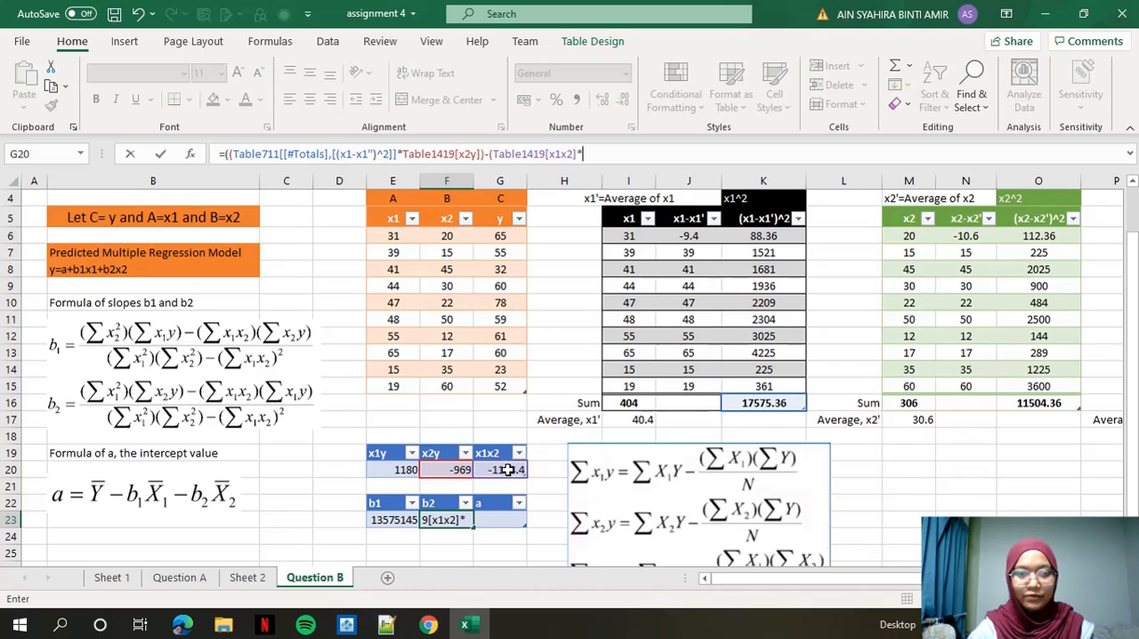
left_click(388, 470)
type("))/")
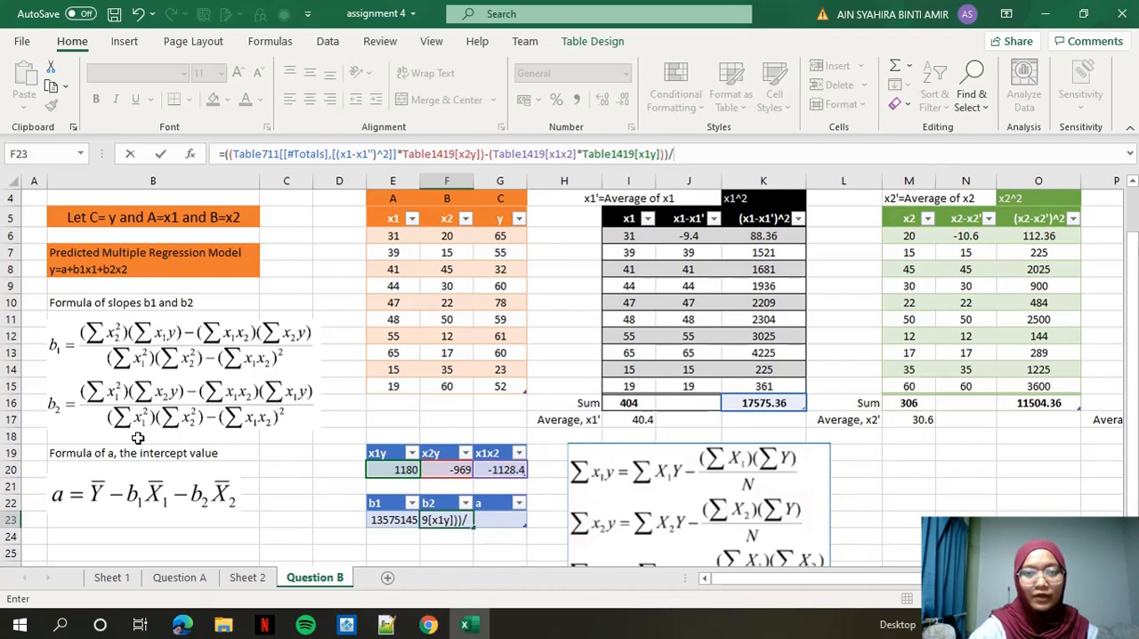
Begin the b2 denominator with the product of the (x1-x1')^2 sum and the (x2-x2')^2 sum.
type("((")
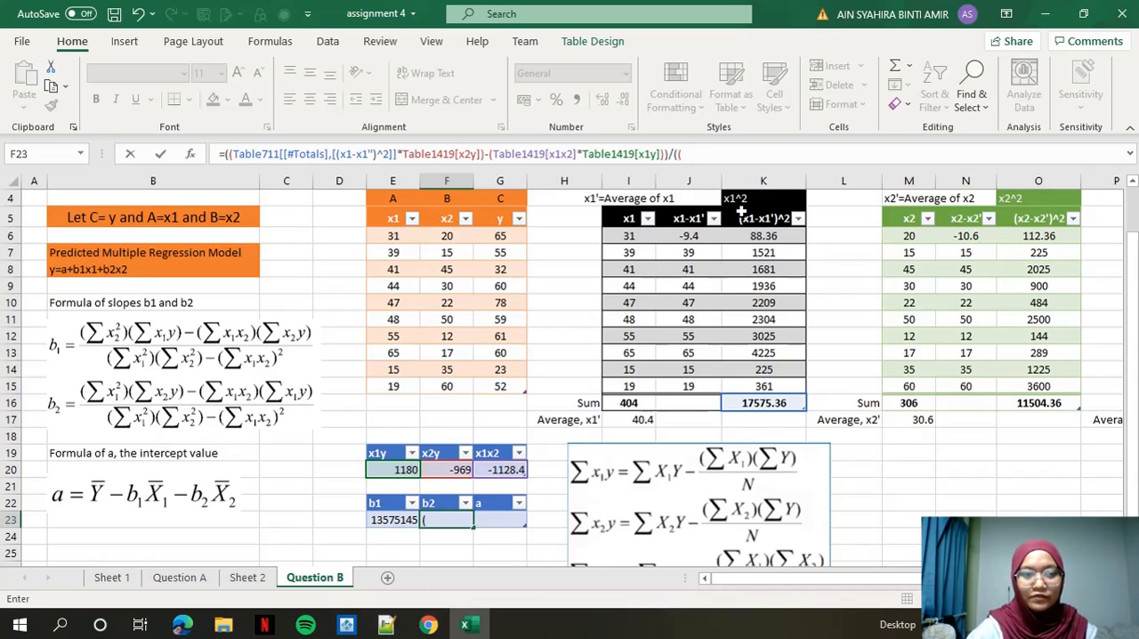
left_click(751, 402)
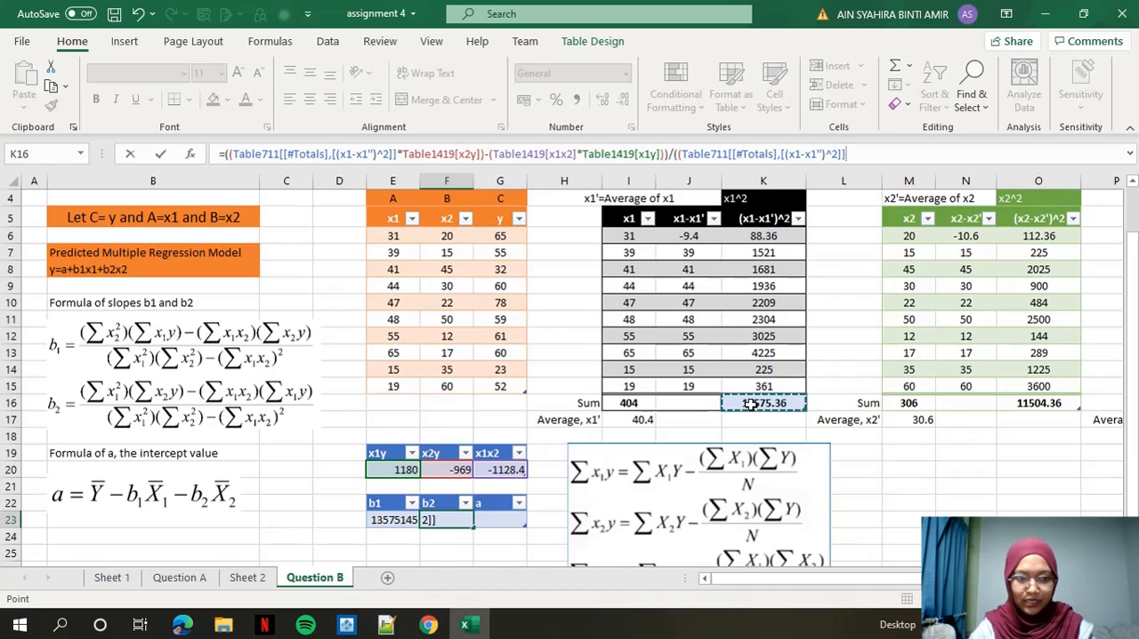
type("*")
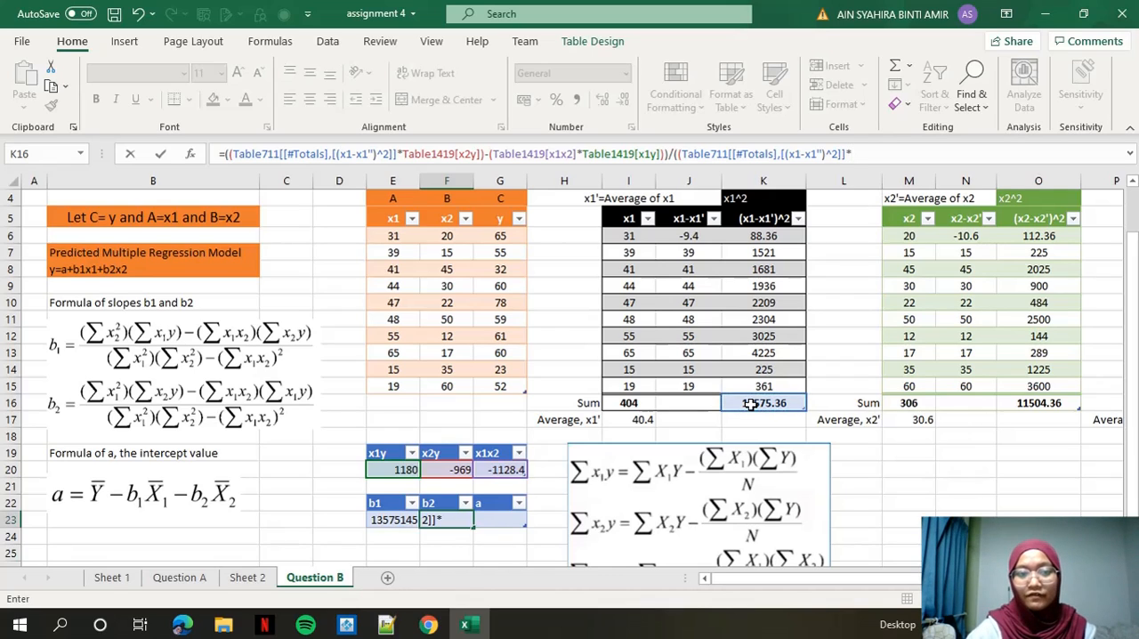
left_click(1030, 402)
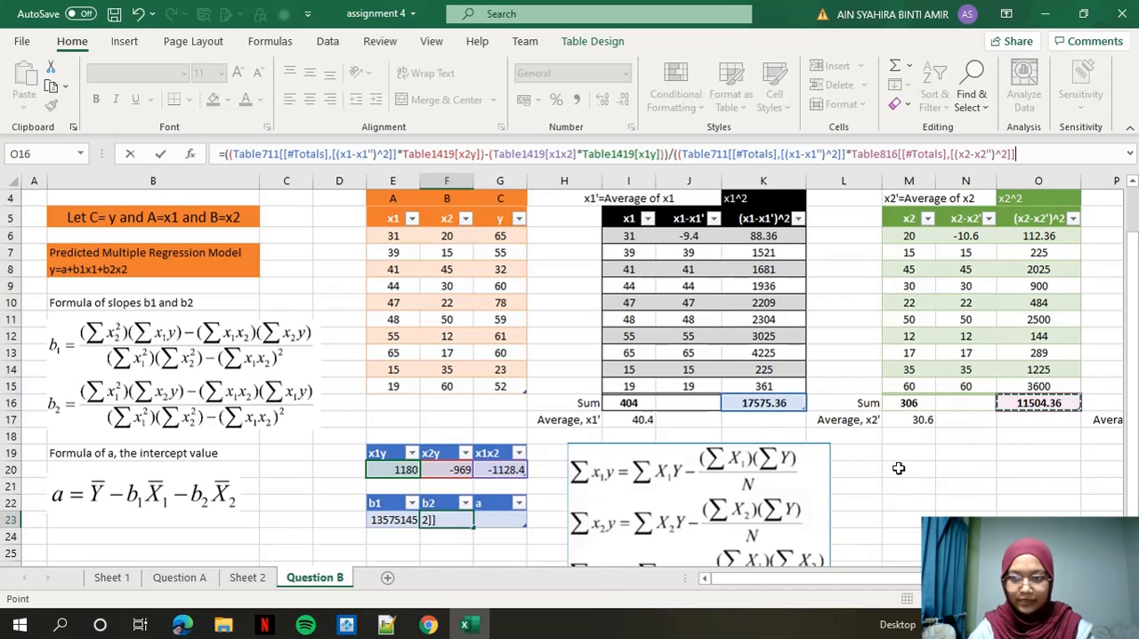
type(")-(")
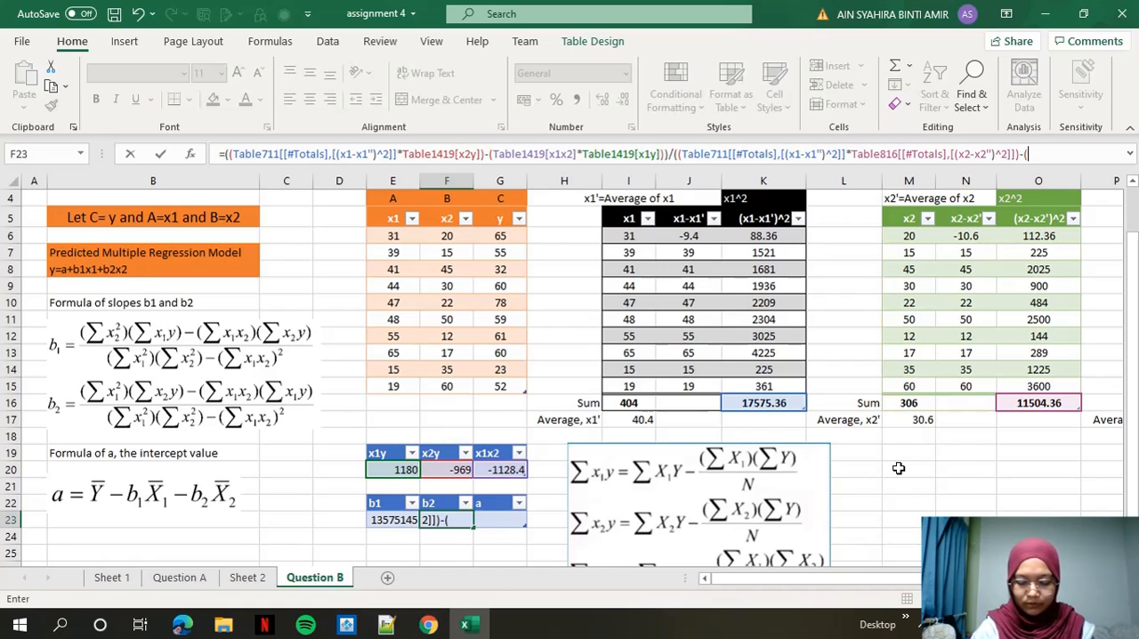
Complete the b2 formula in F23 by subtracting POWER of x1x2 to 2.
type("power")
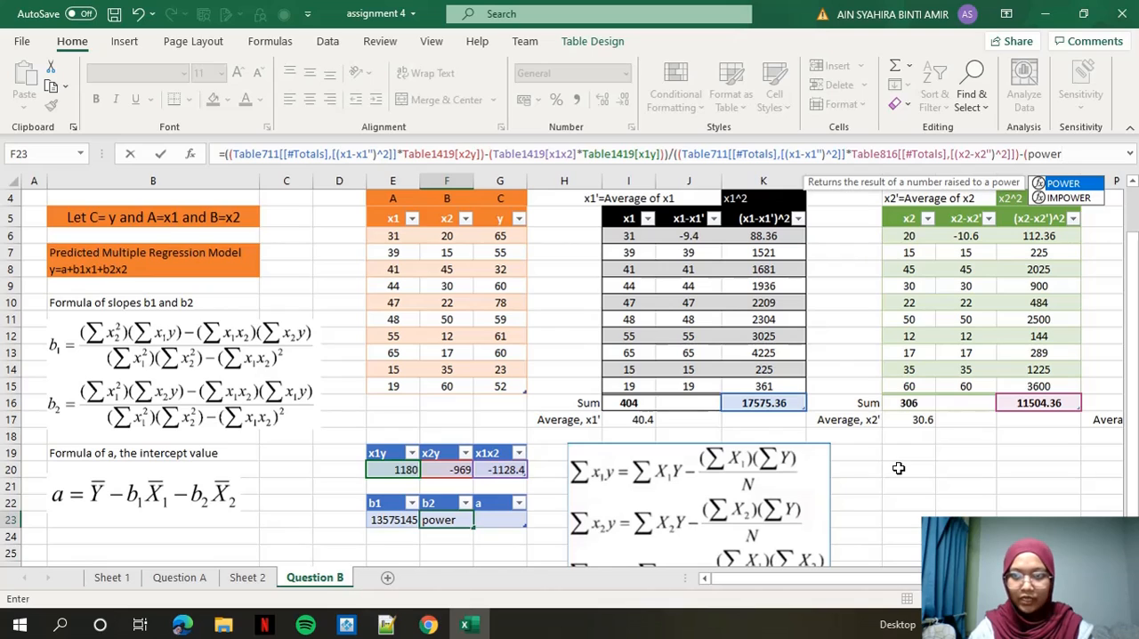
type("(")
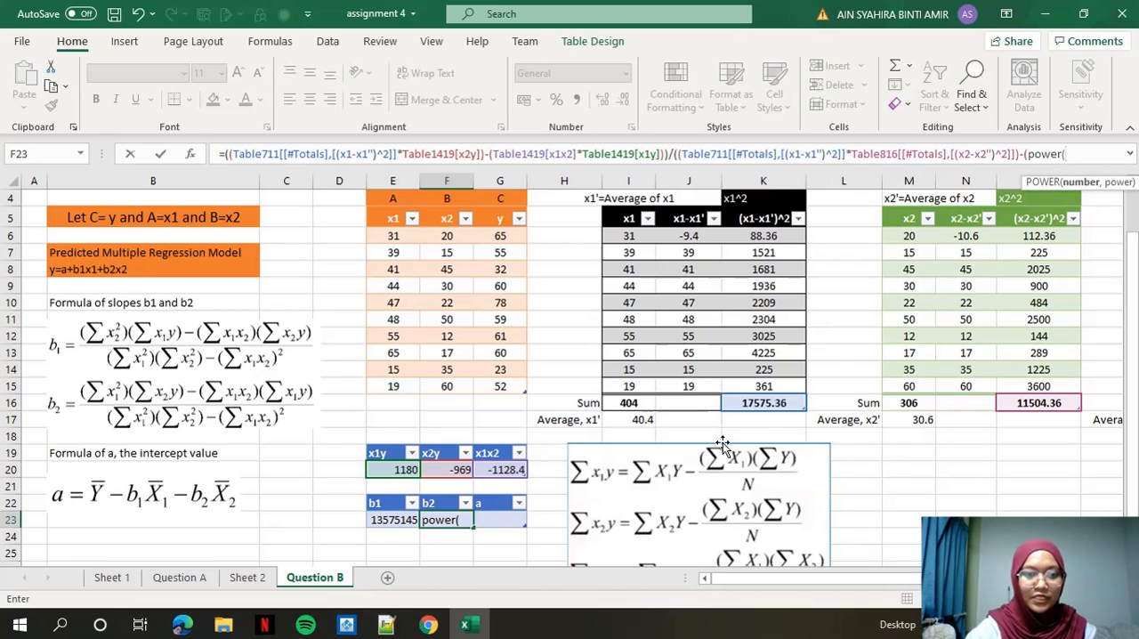
left_click(502, 474)
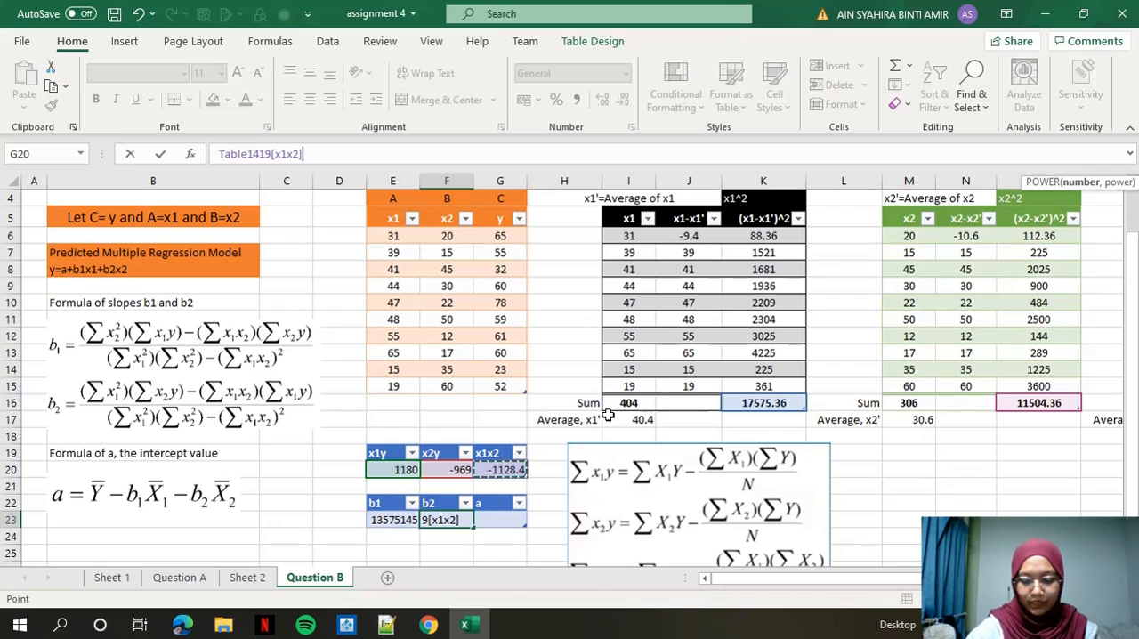
type(",")
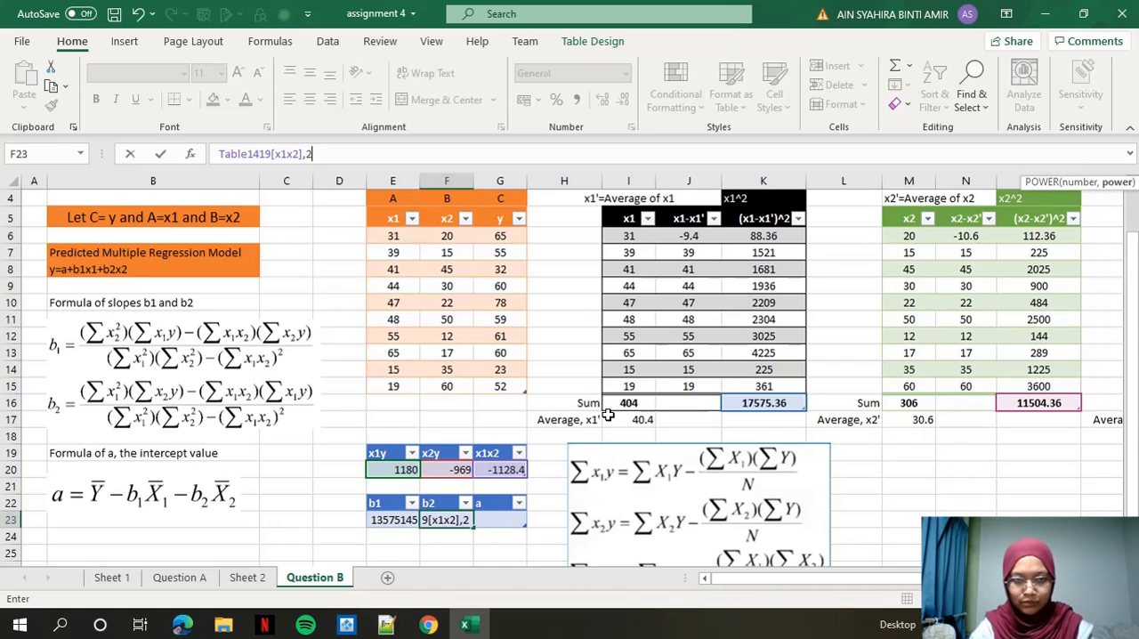
type("2)")
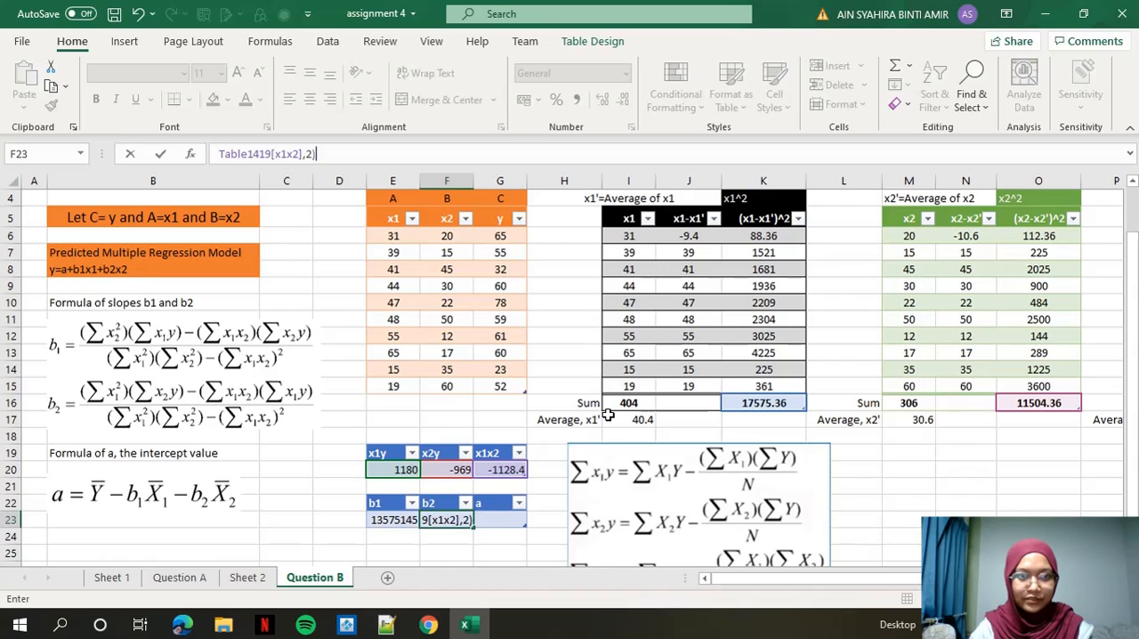
key("Return")
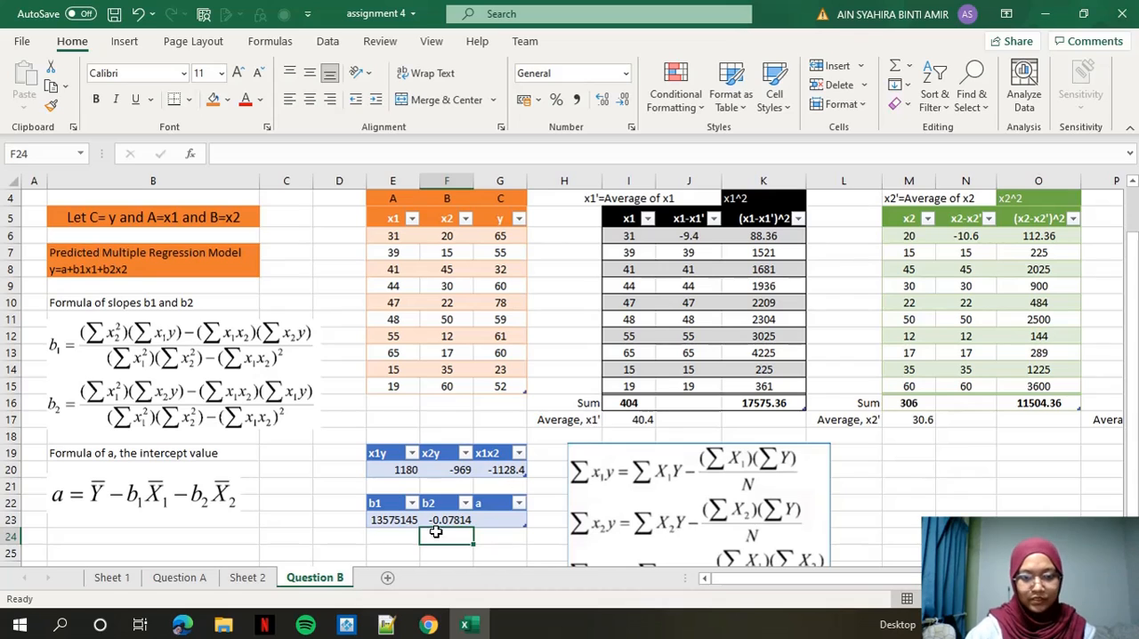
Correct the b1 formula in E23 by adding the missing closing bracket around the whole numerator before the division sign.
left_click(394, 522)
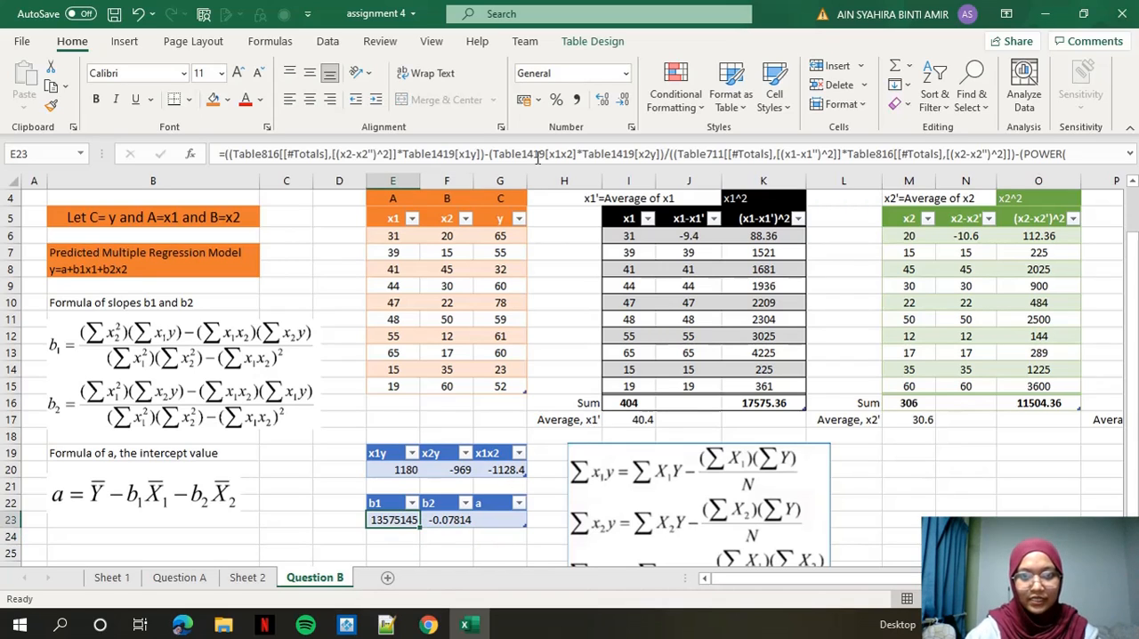
left_click(665, 154)
type("/")
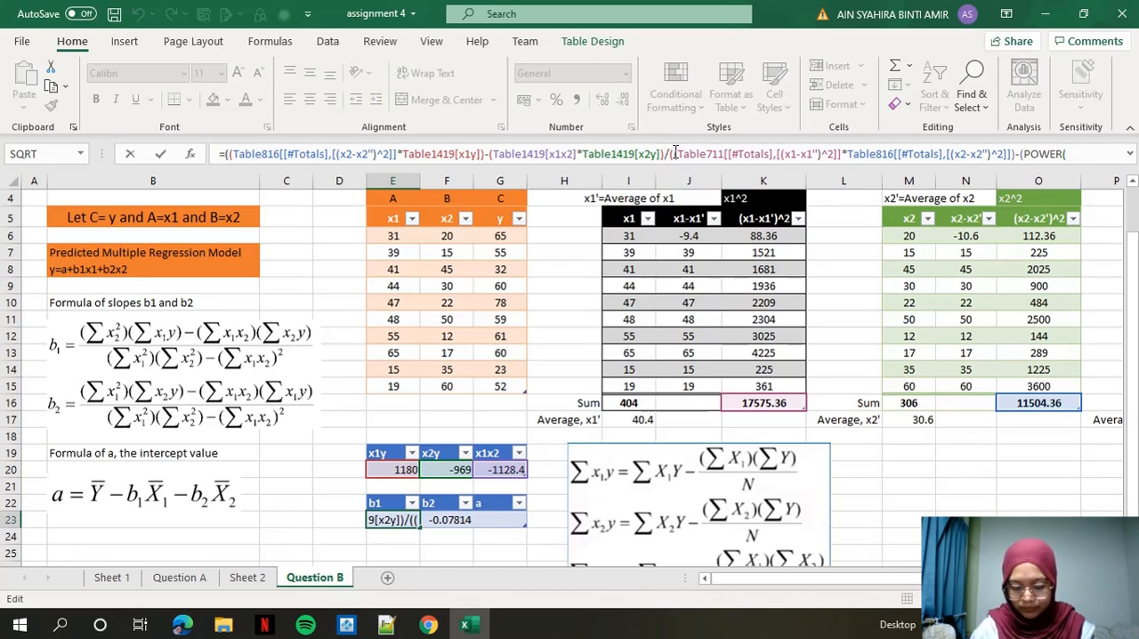
type("/")
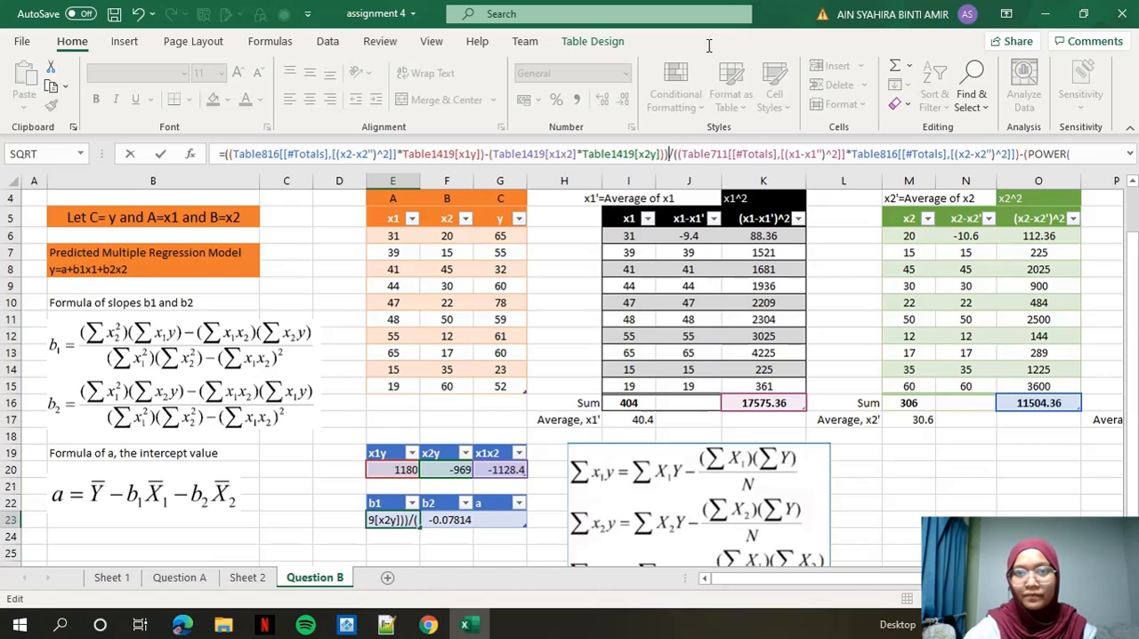
key("End")
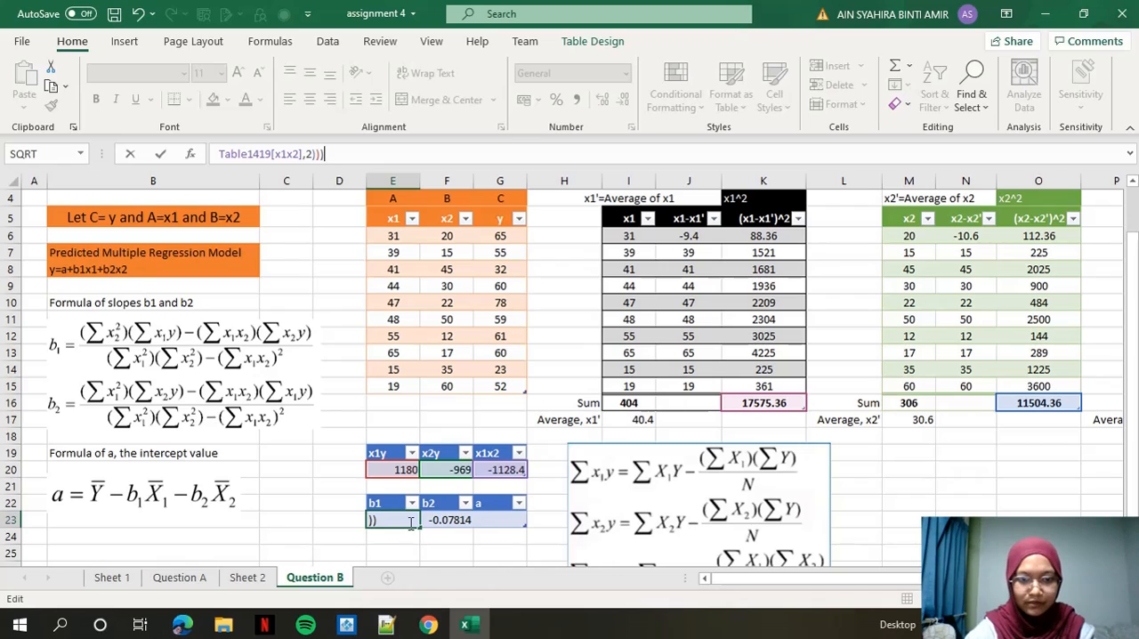
key("Return")
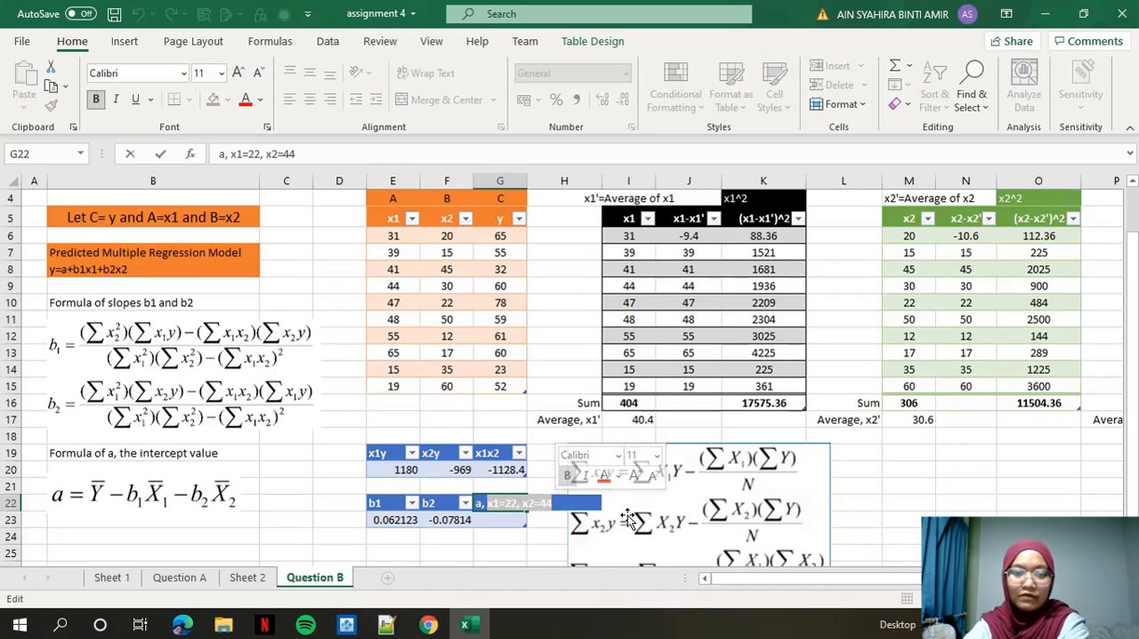
key("BackSpace")
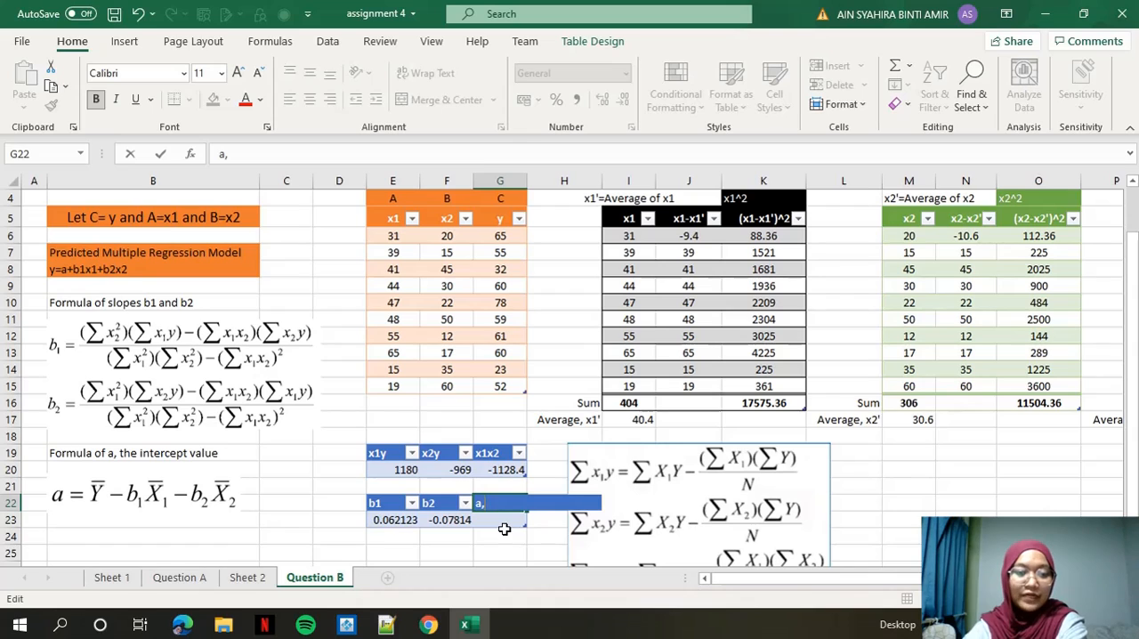
key("BackSpace")
key("Return")
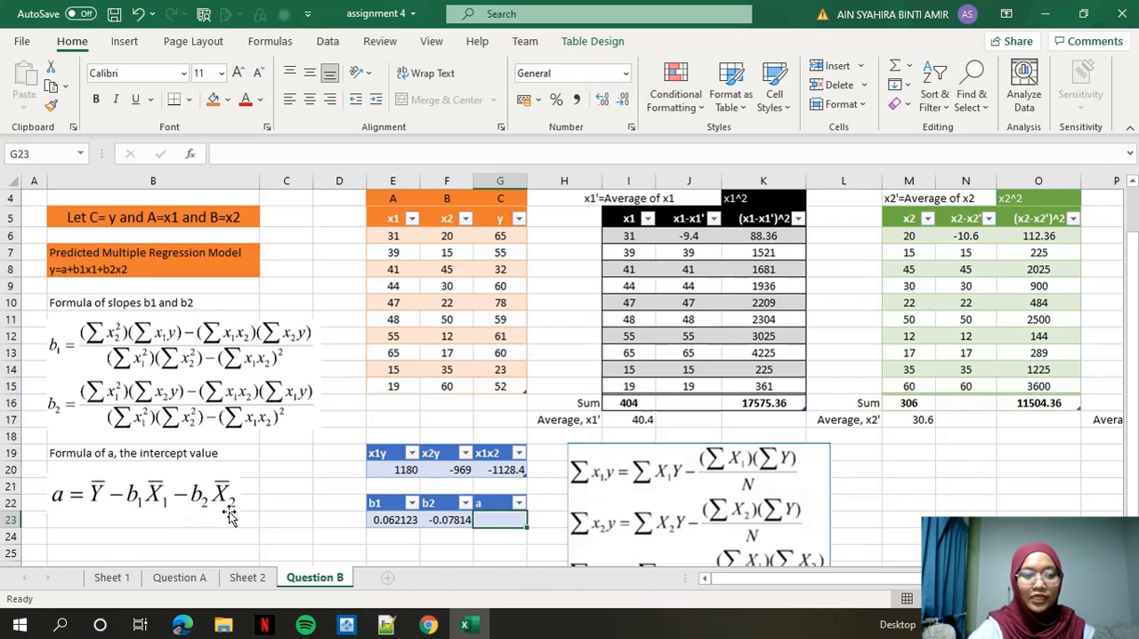
Start the intercept formula in G23 with the average of y (Q17) minus the bracketed product of b1 and the average of x1 (I17).
type("=")
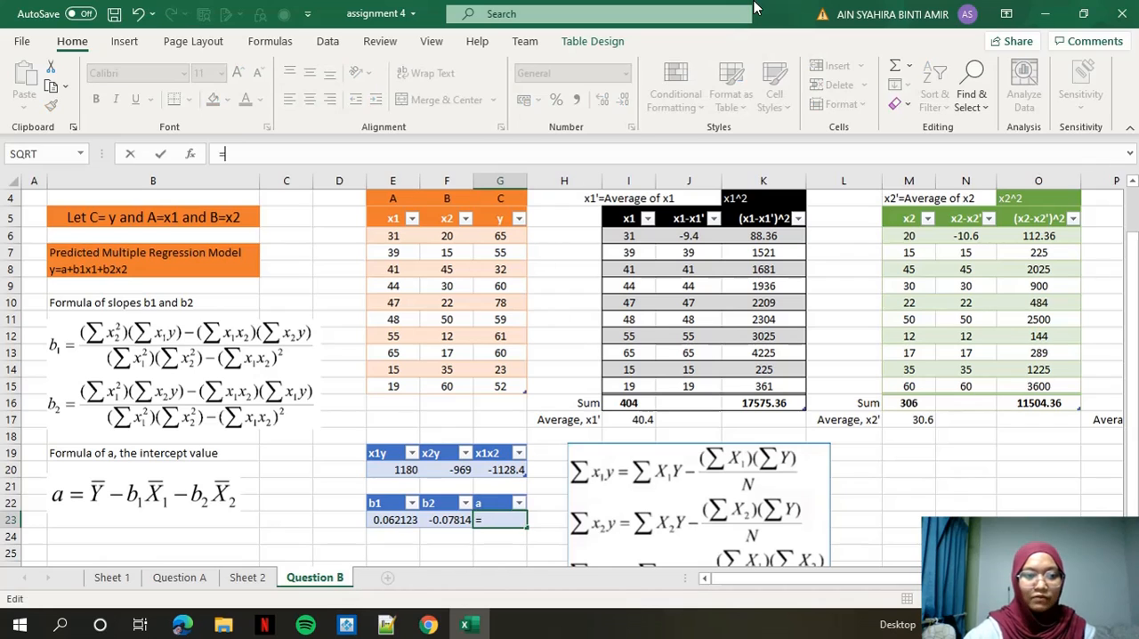
left_click_drag(908, 580, 975, 580)
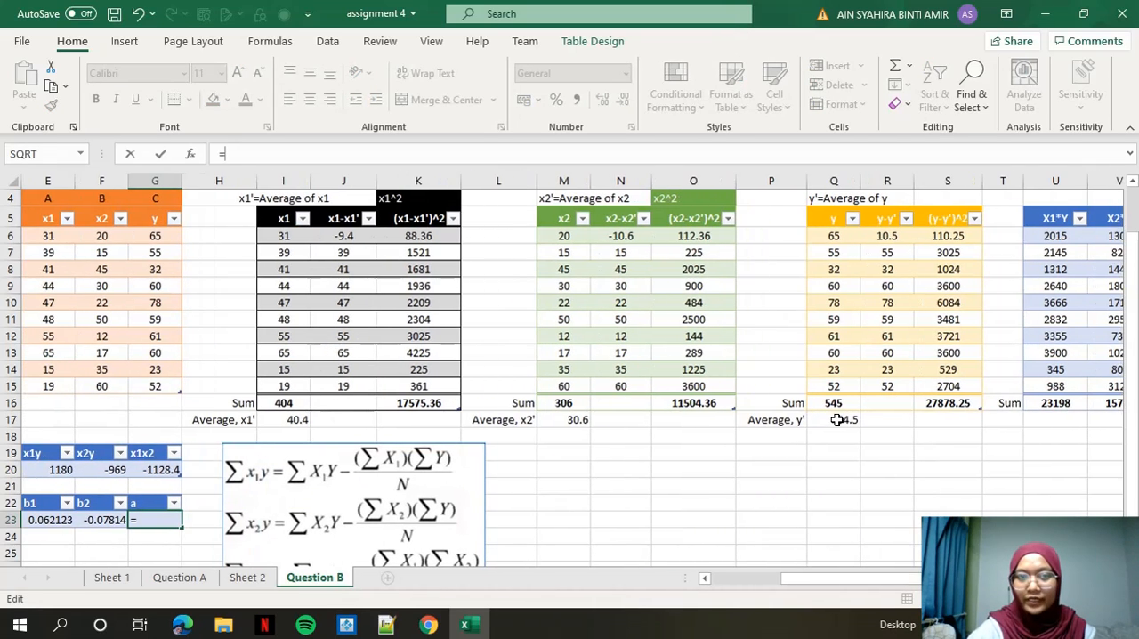
left_click(838, 420)
left_click_drag(839, 579, 752, 579)
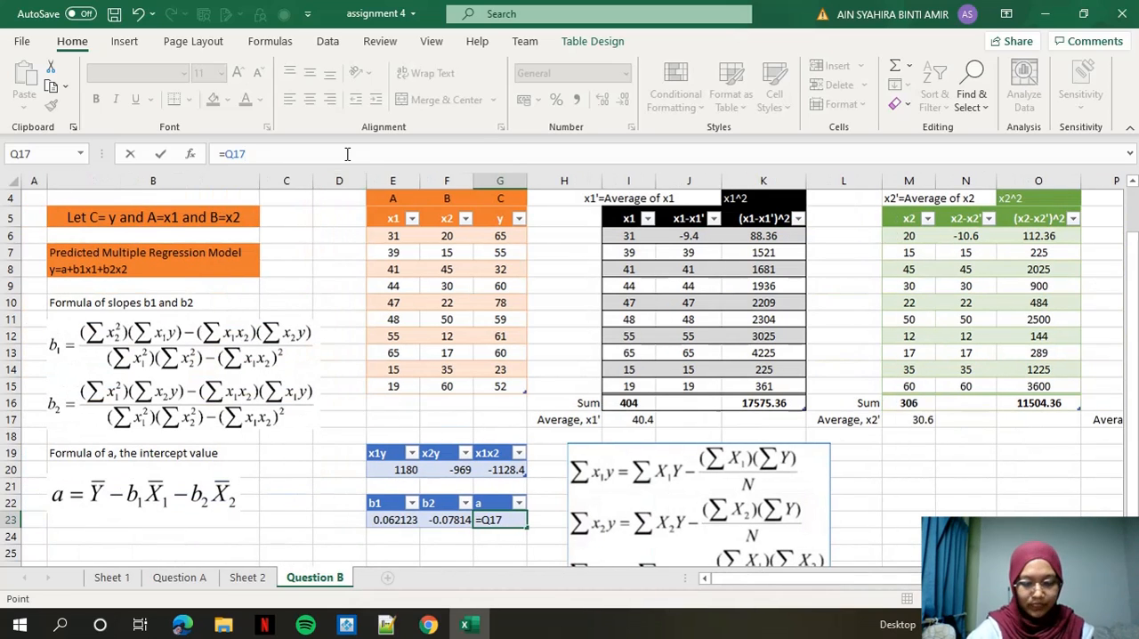
type("-(")
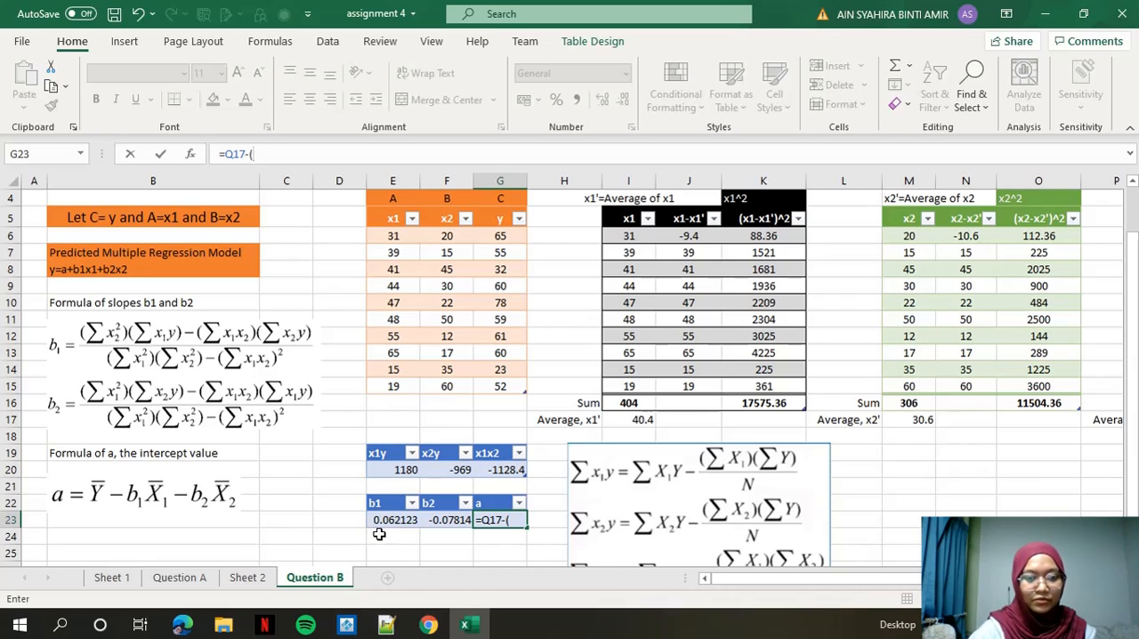
left_click(391, 520)
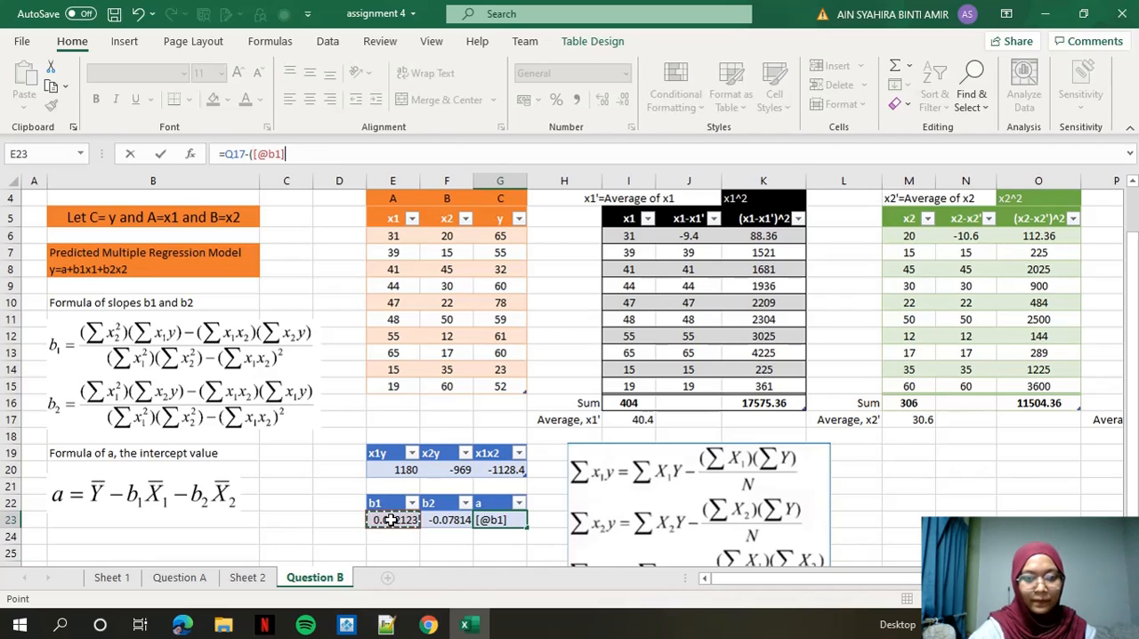
type("*")
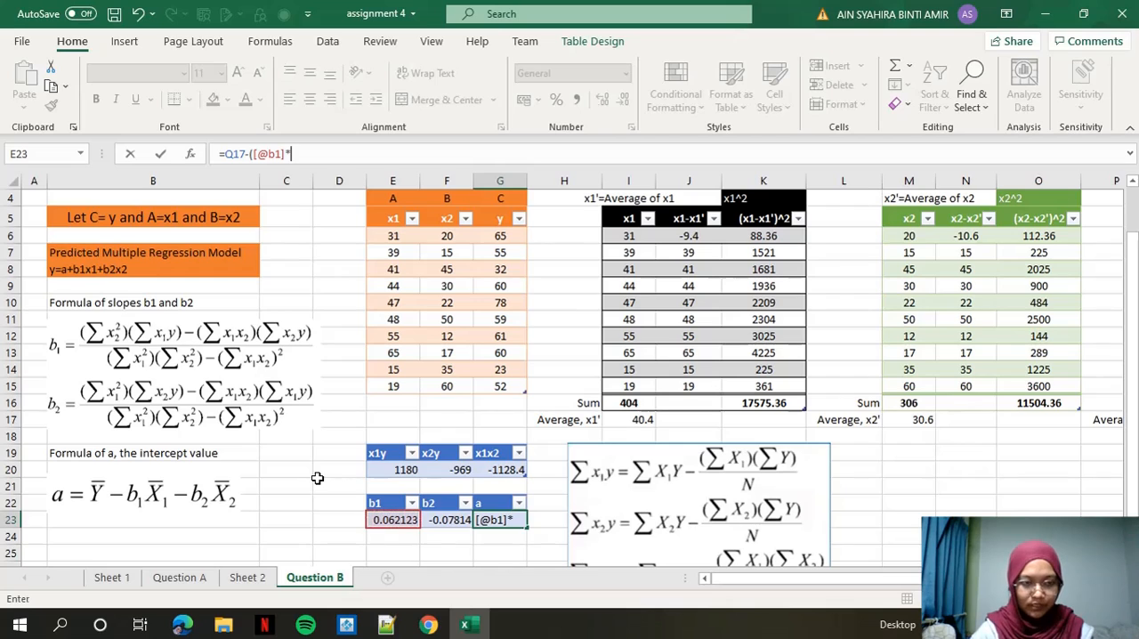
left_click(631, 419)
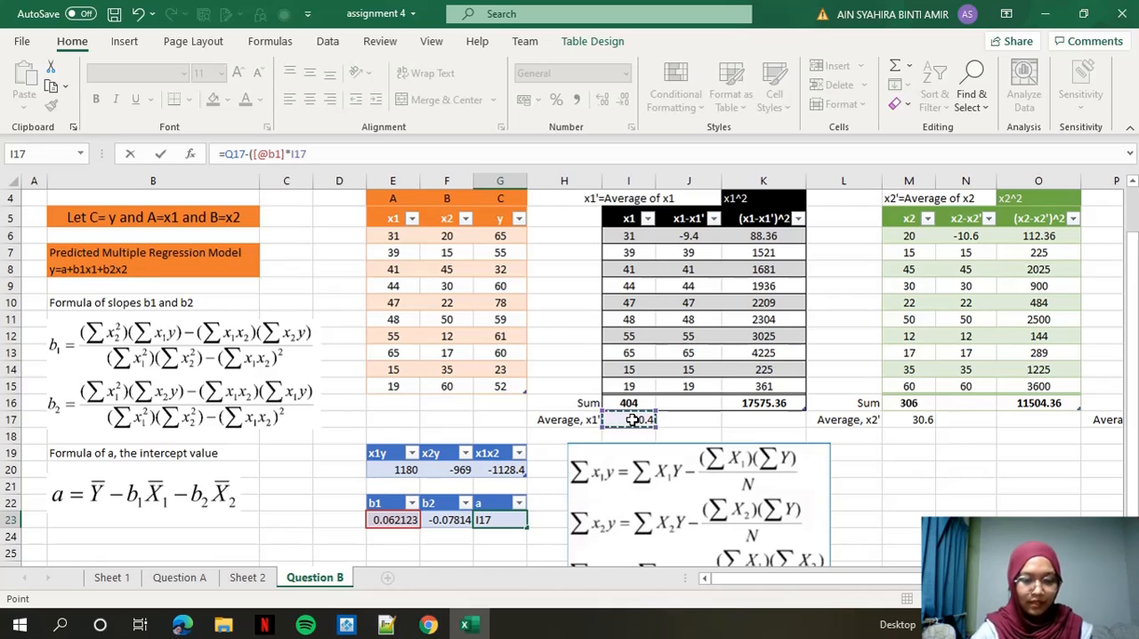
type(")-")
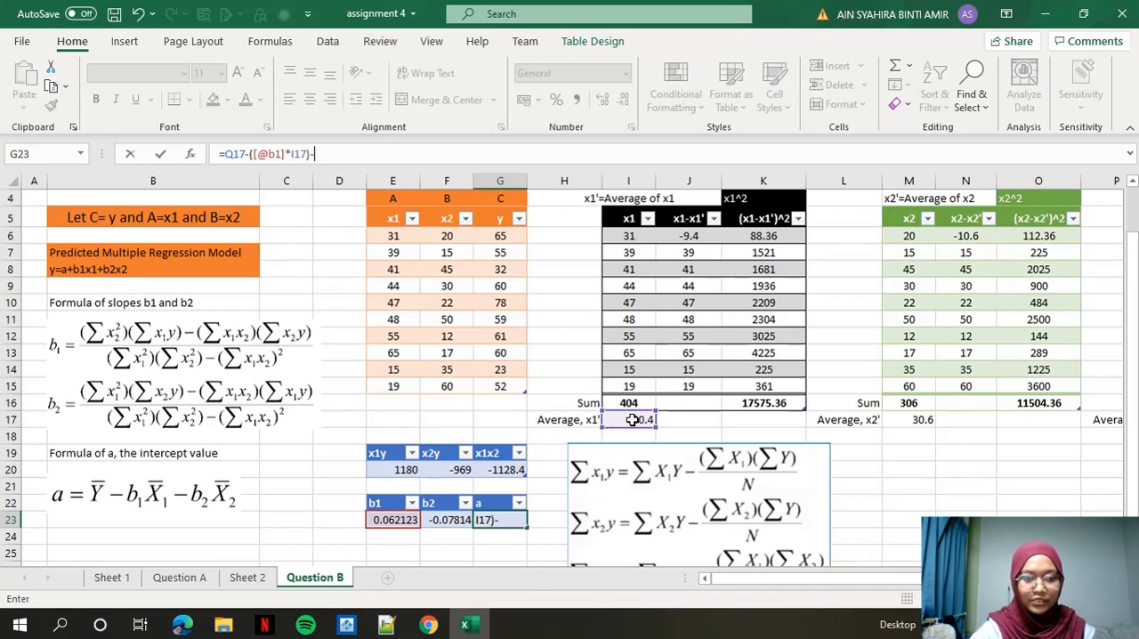
Complete the G23 intercept formula by subtracting the bracketed product of b2 and the average of x2 (M17).
left_click(451, 520)
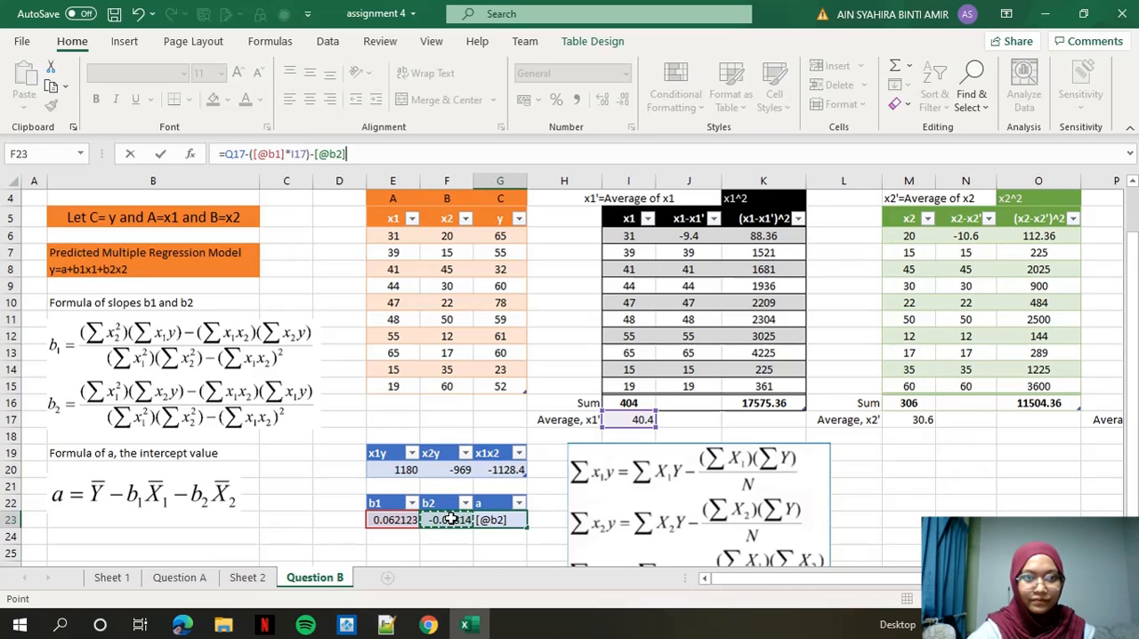
left_click(316, 154)
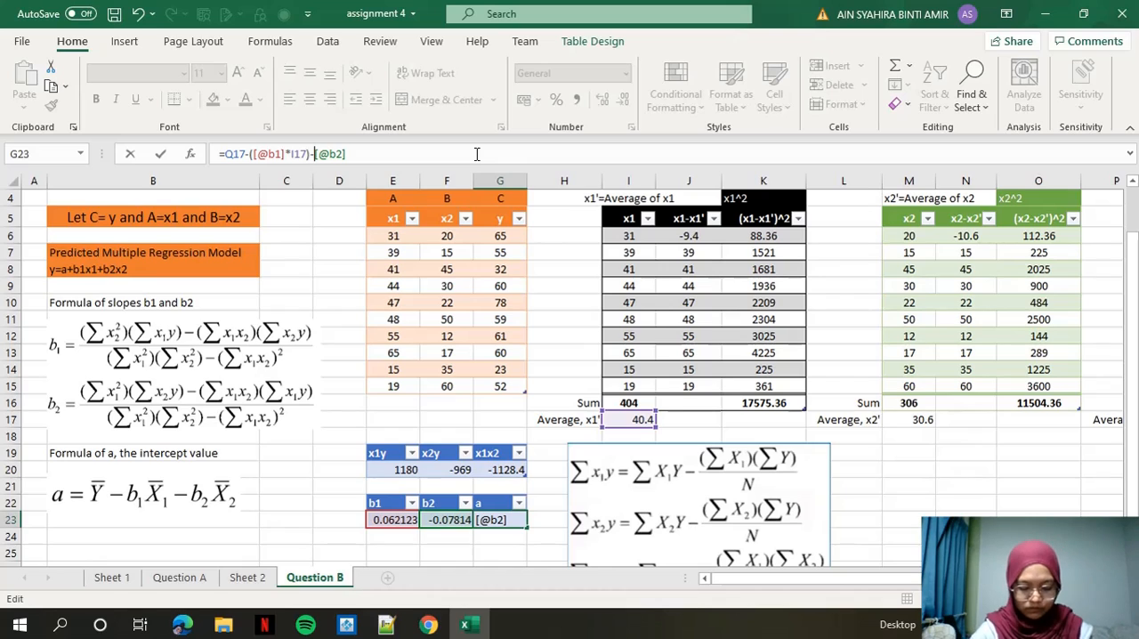
type("(")
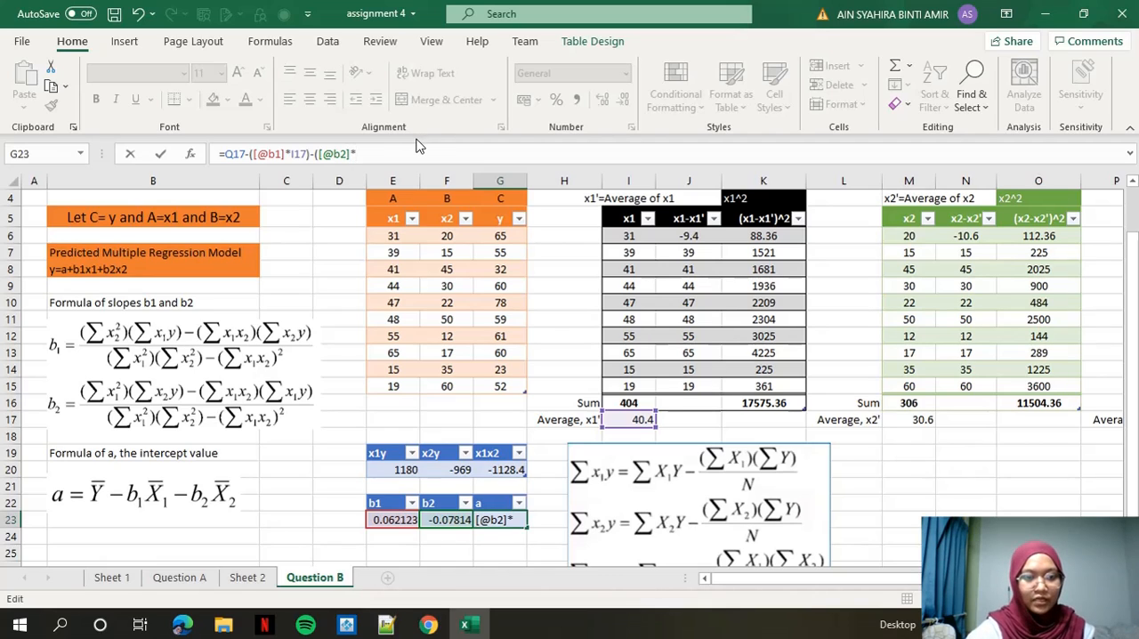
left_click(908, 422)
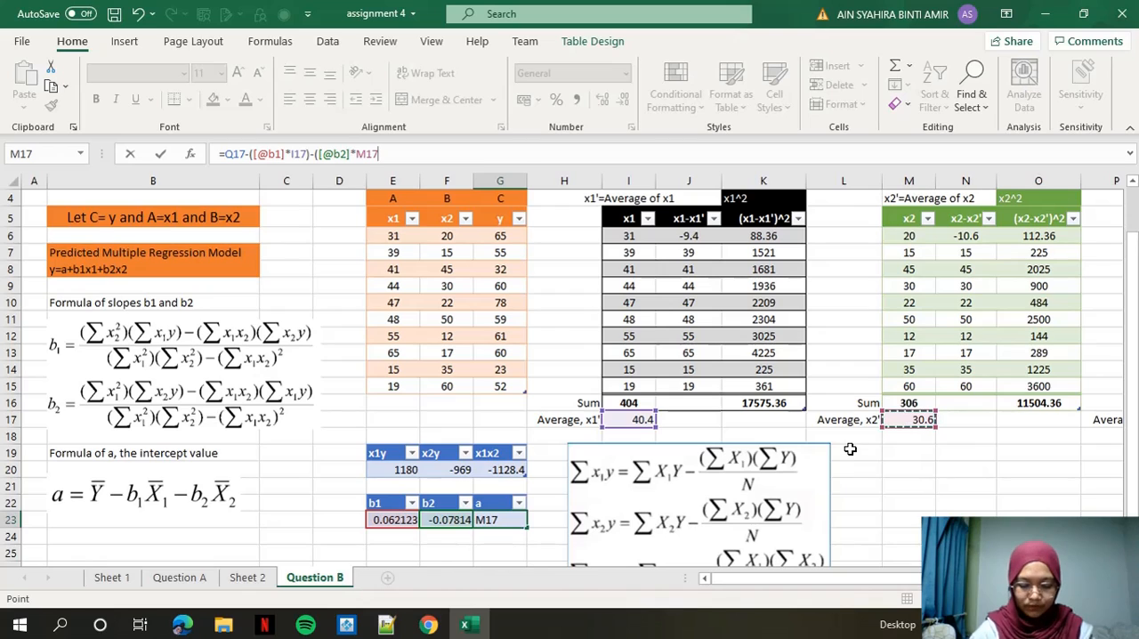
type(")")
key("Return")
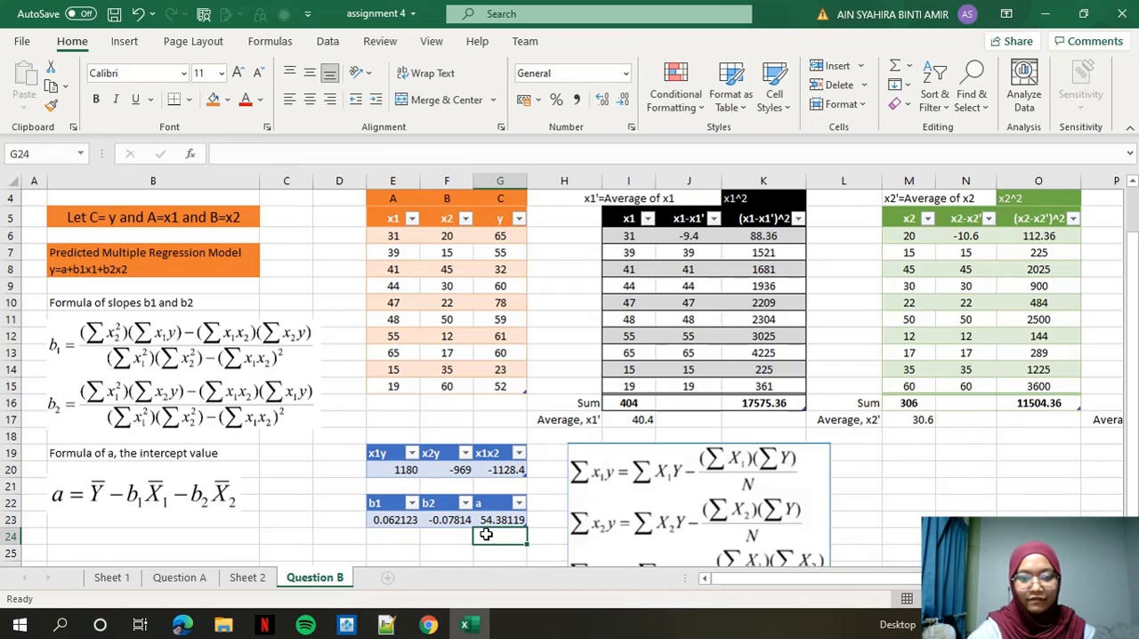
Enter the label y in cell D25, below the table of coefficients.
scroll(510, 515, "down", 1)
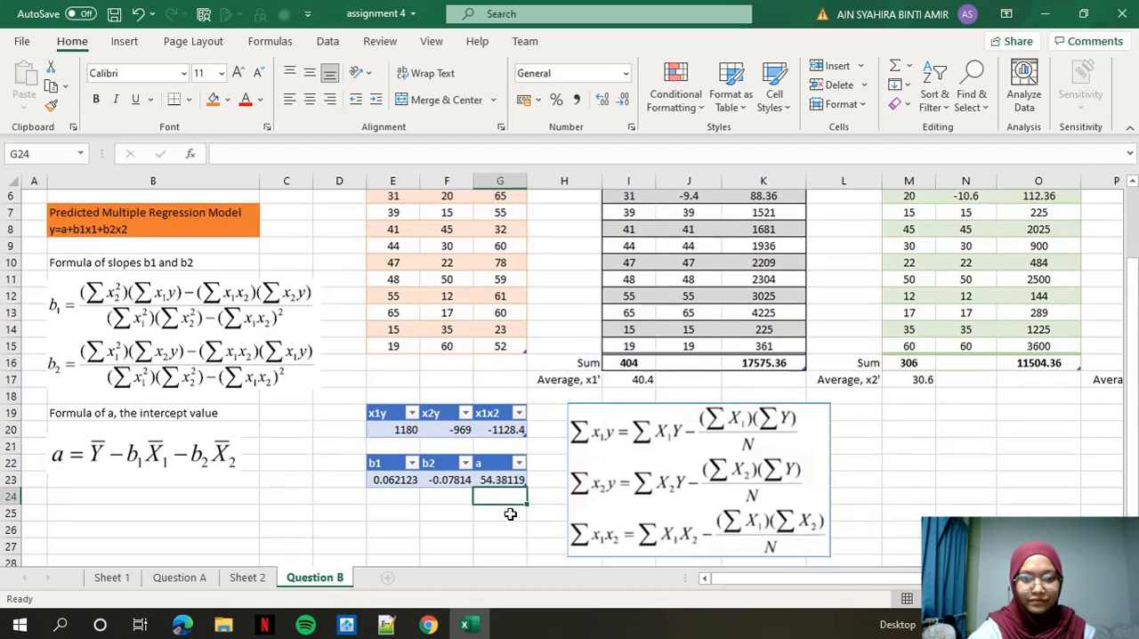
scroll(418, 487, "up", 1)
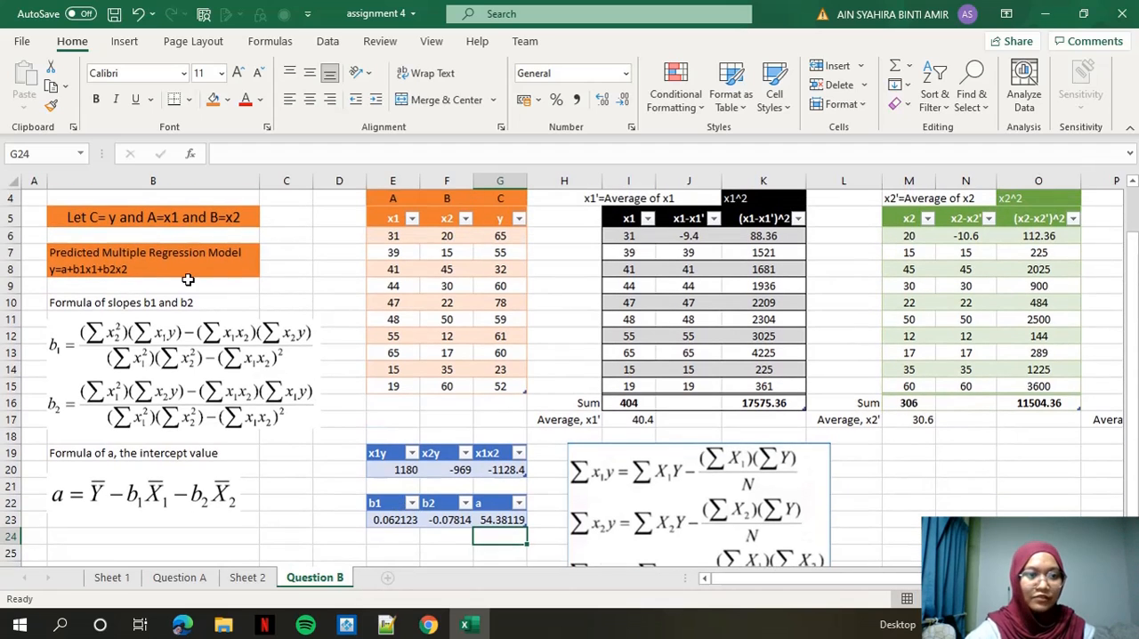
left_click(381, 553)
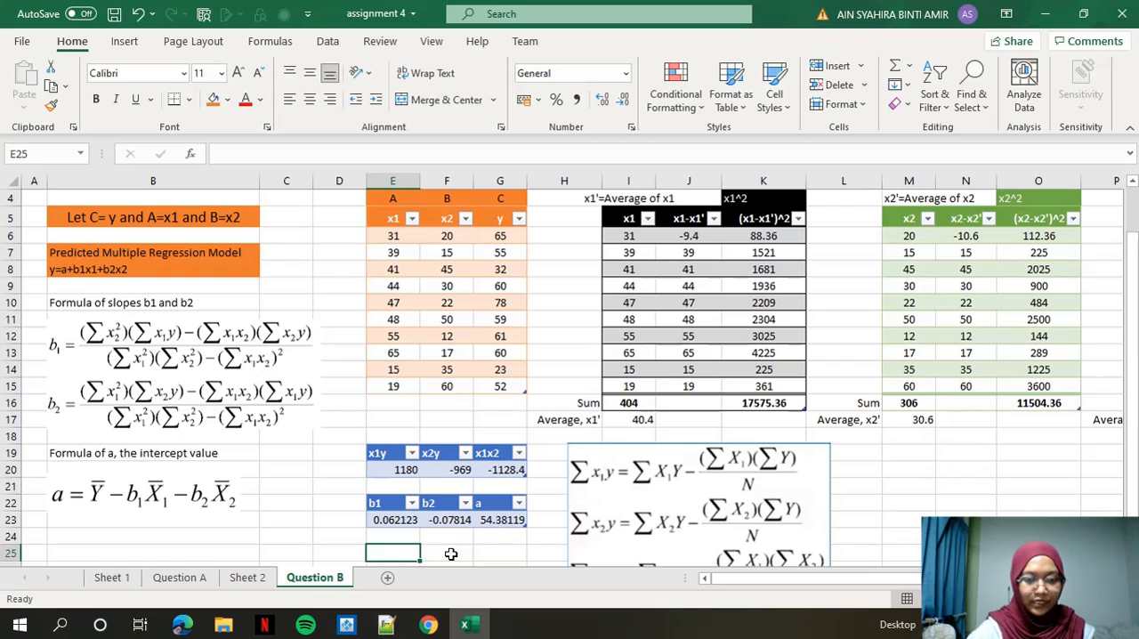
left_click(344, 553)
type("y")
Start the prediction formula for y in E25 with the intercept a from the coefficient table.
left_click(400, 553)
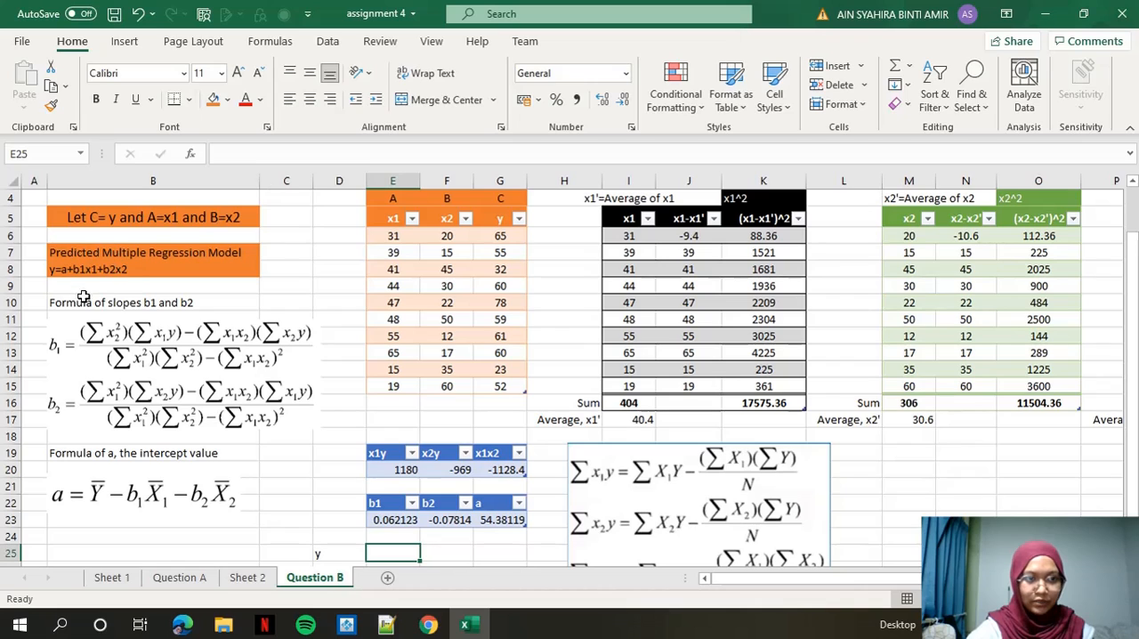
left_click(226, 154)
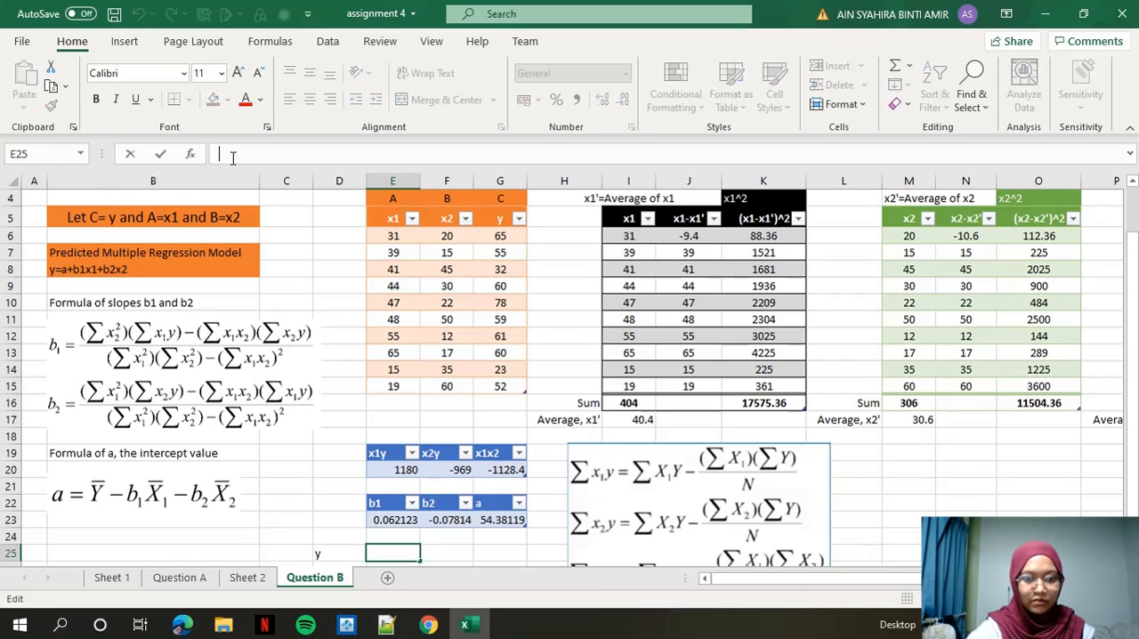
left_click(390, 551)
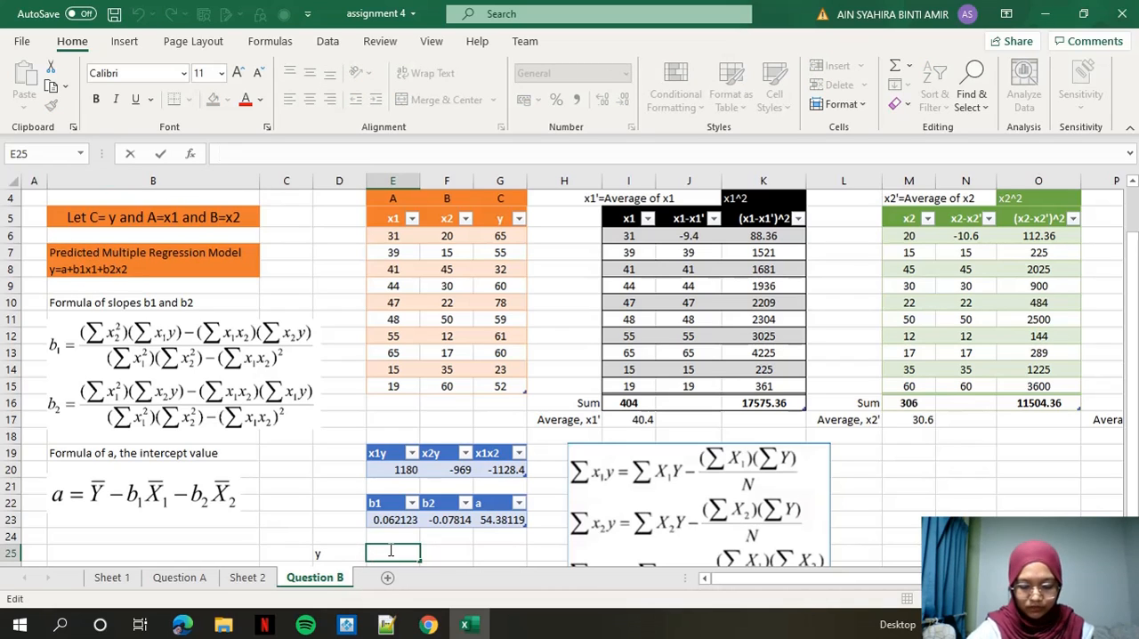
type("=")
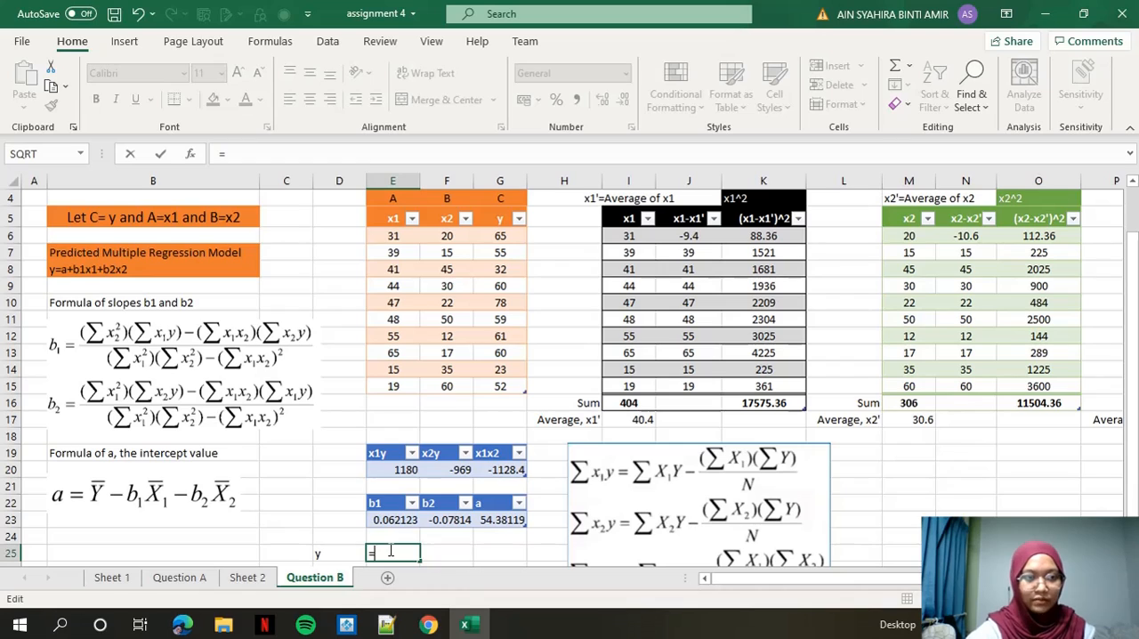
left_click(501, 520)
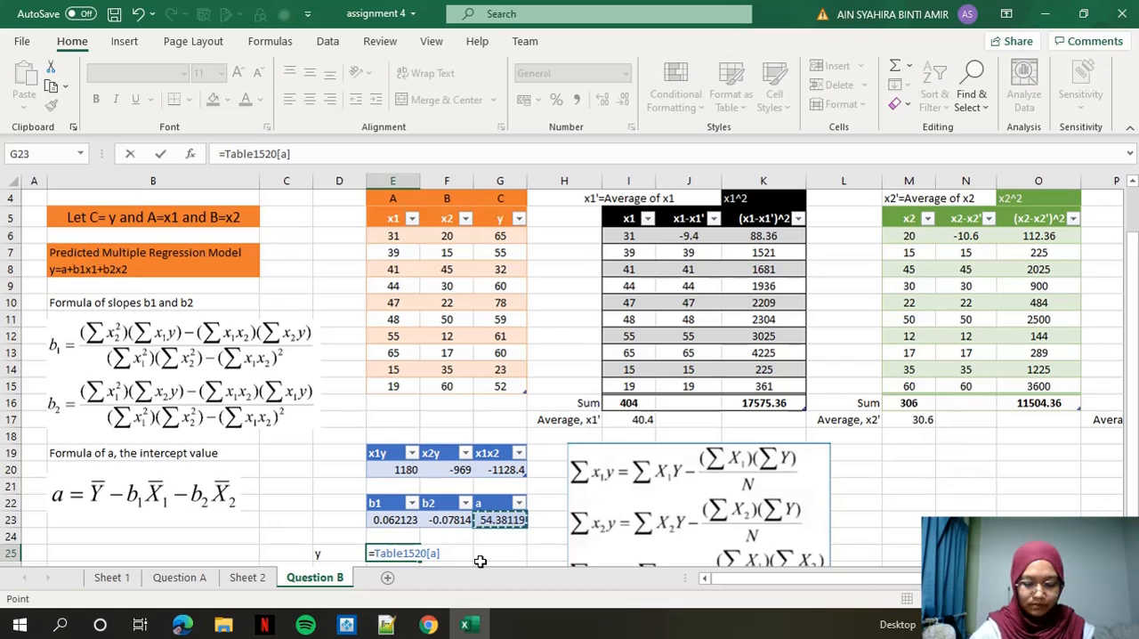
Add the bracketed product of b1 and 22 to the y prediction formula in E25.
type("+(Table1520[b1")
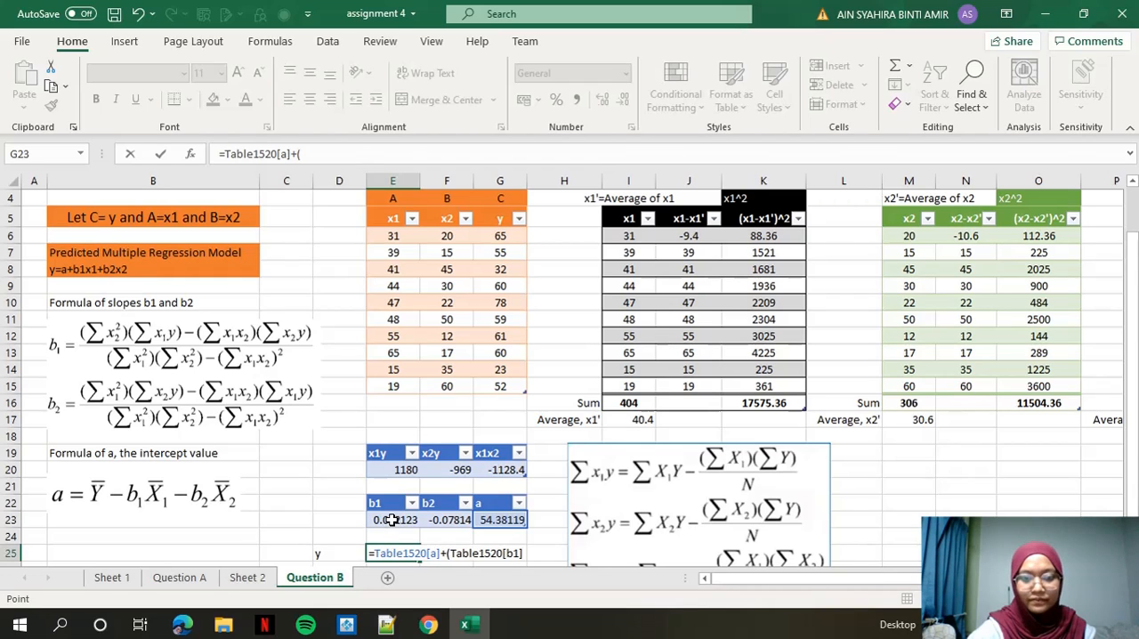
left_click(392, 521)
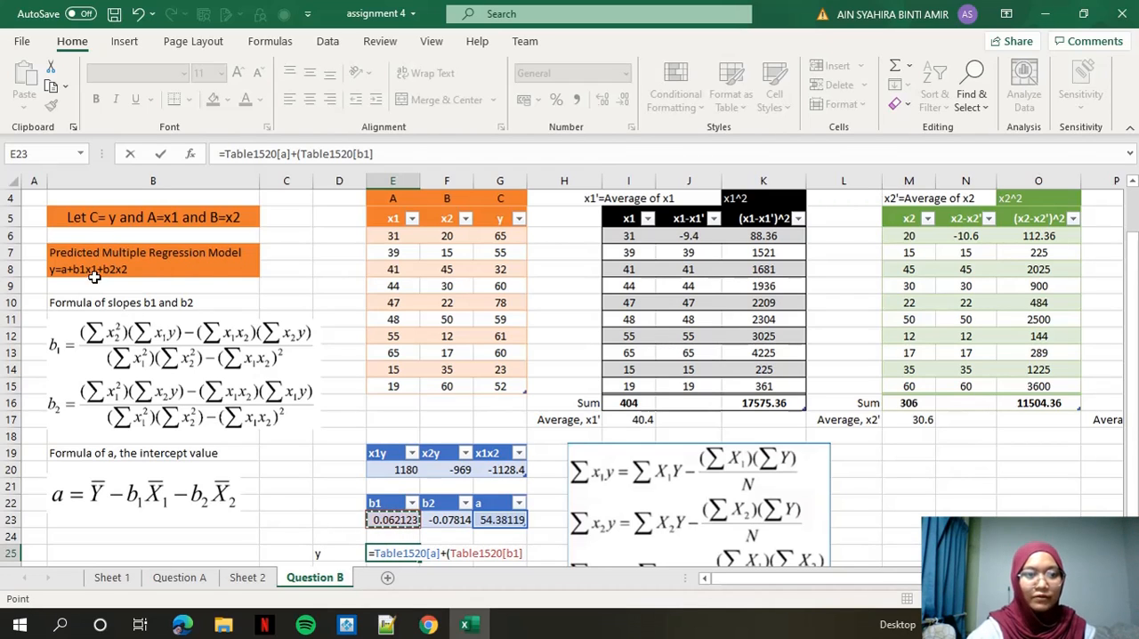
scroll(260, 223, "up", 1)
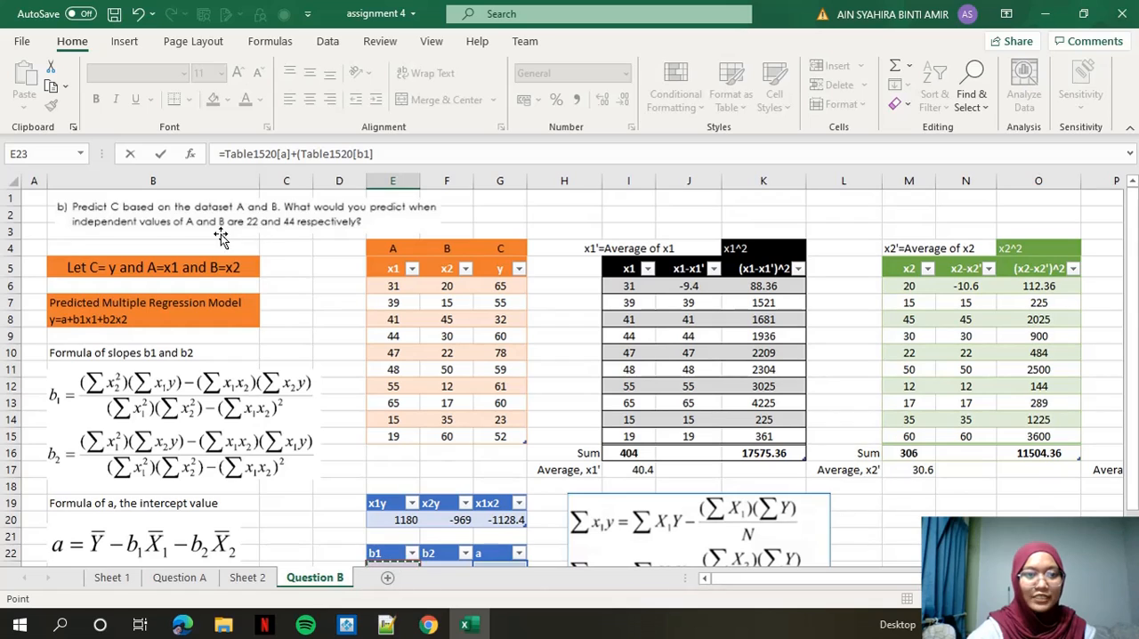
scroll(255, 239, "down", 1)
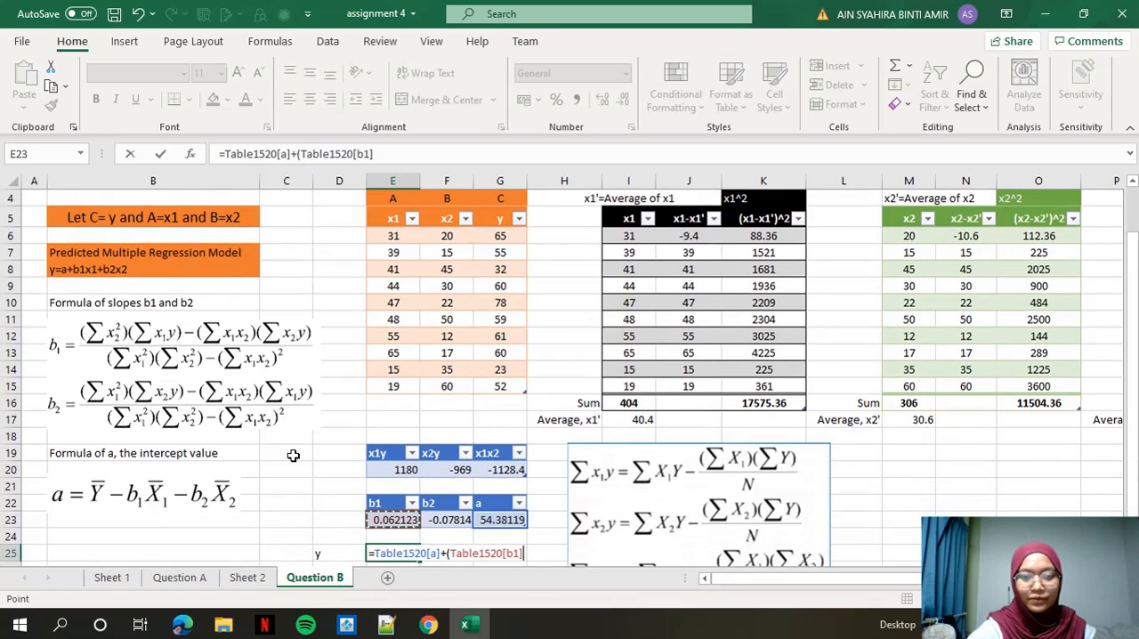
type("*")
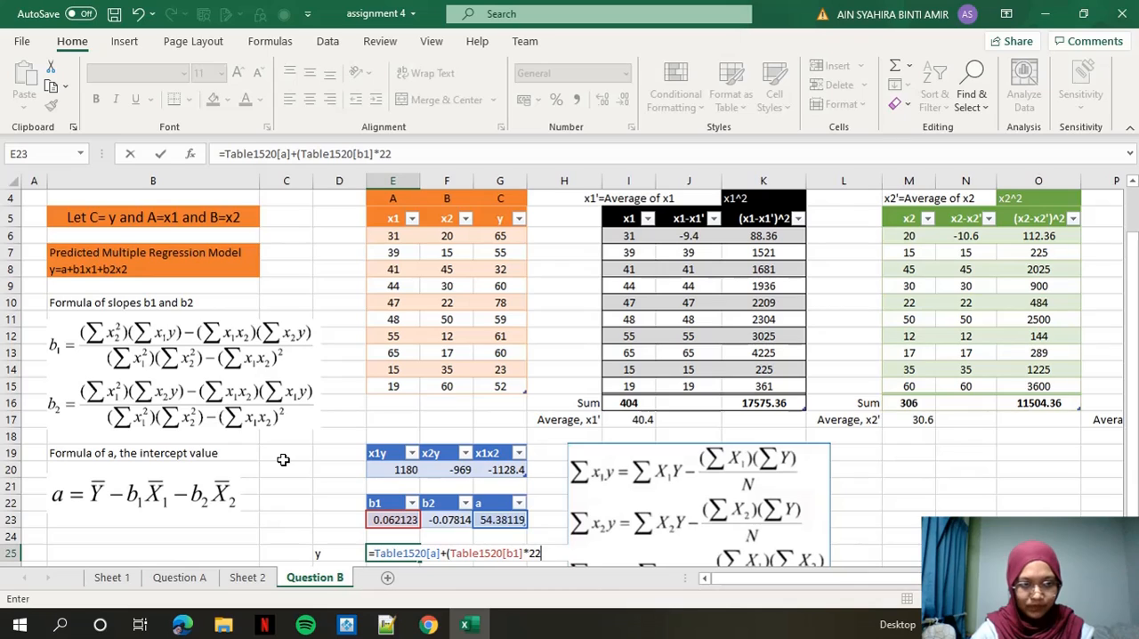
type("22)")
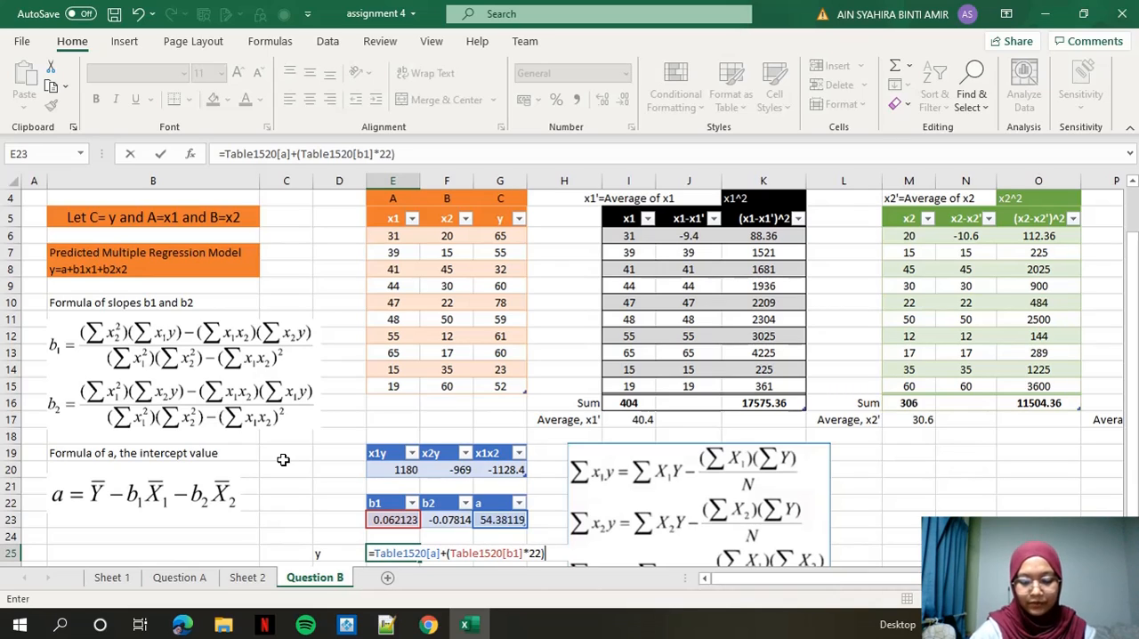
type("+(")
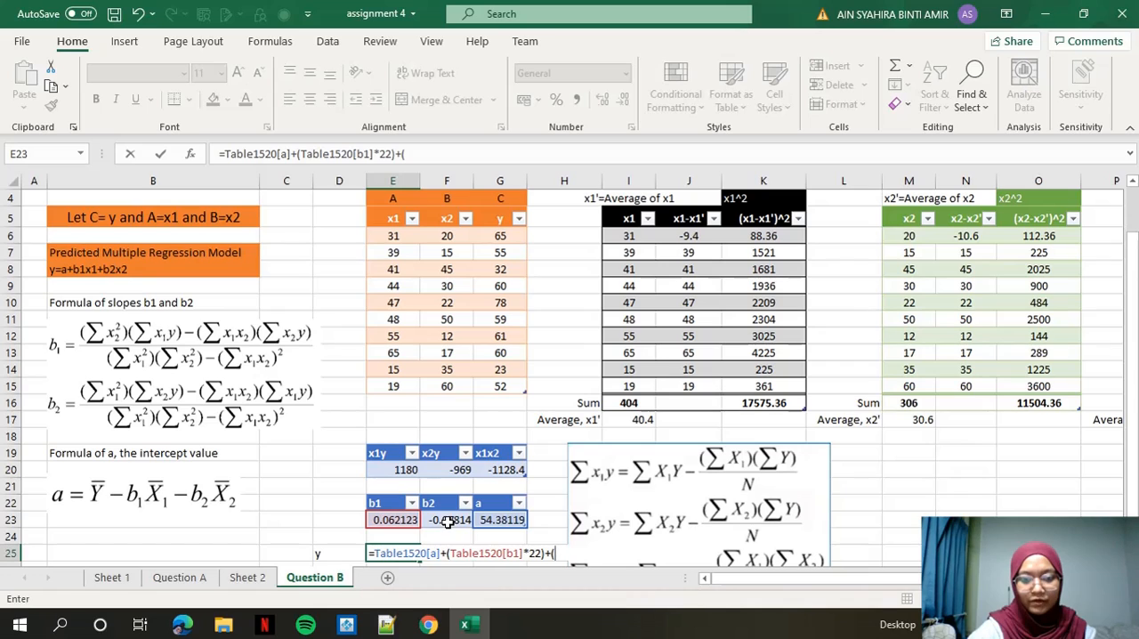
Complete the E25 prediction formula by adding the bracketed product of b2 and 44.
left_click(448, 521)
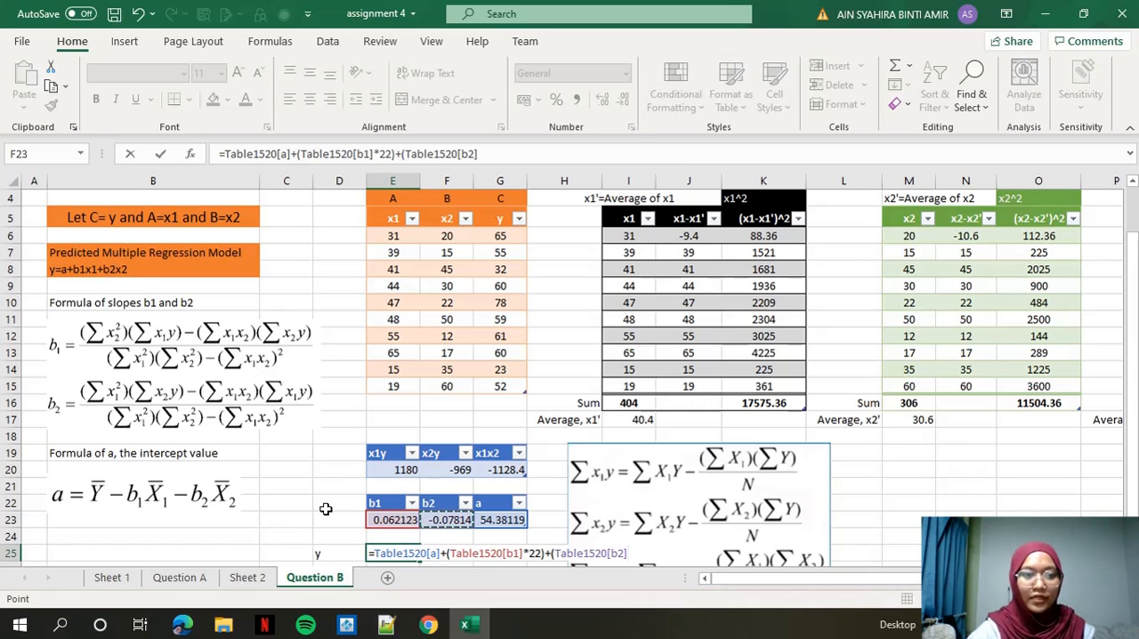
type("*")
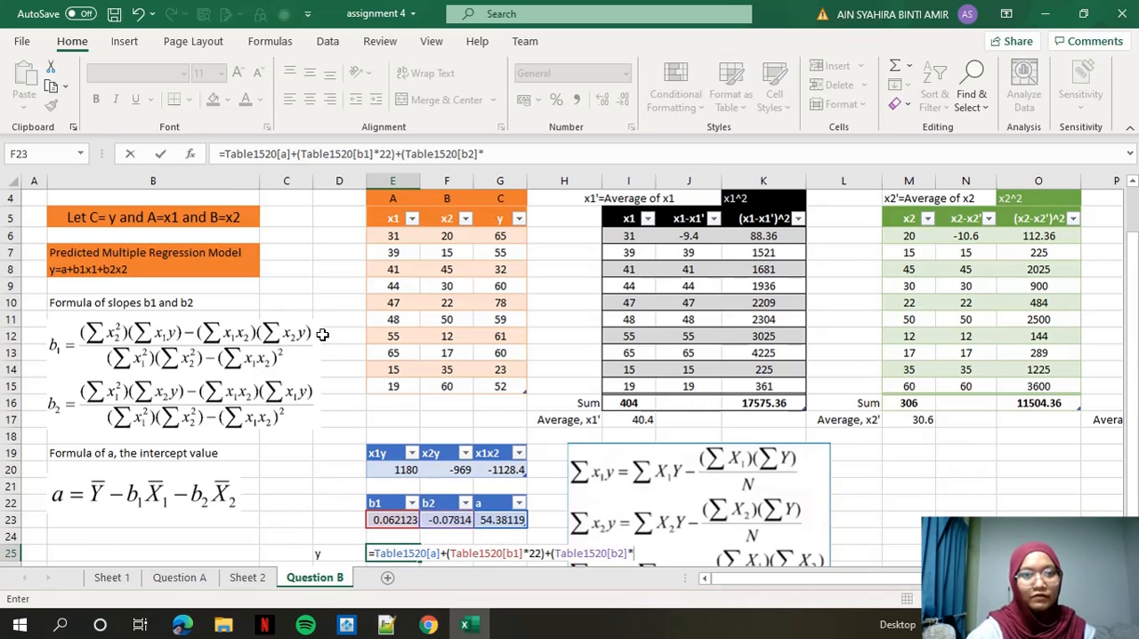
scroll(318, 301, "up", 1)
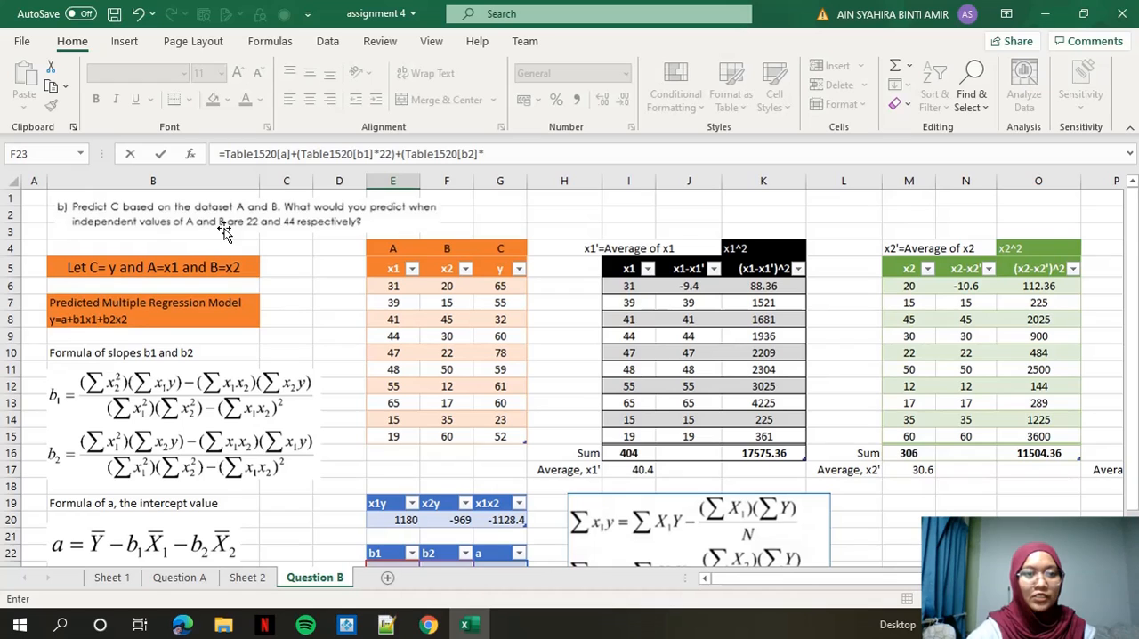
scroll(294, 236, "down", 1)
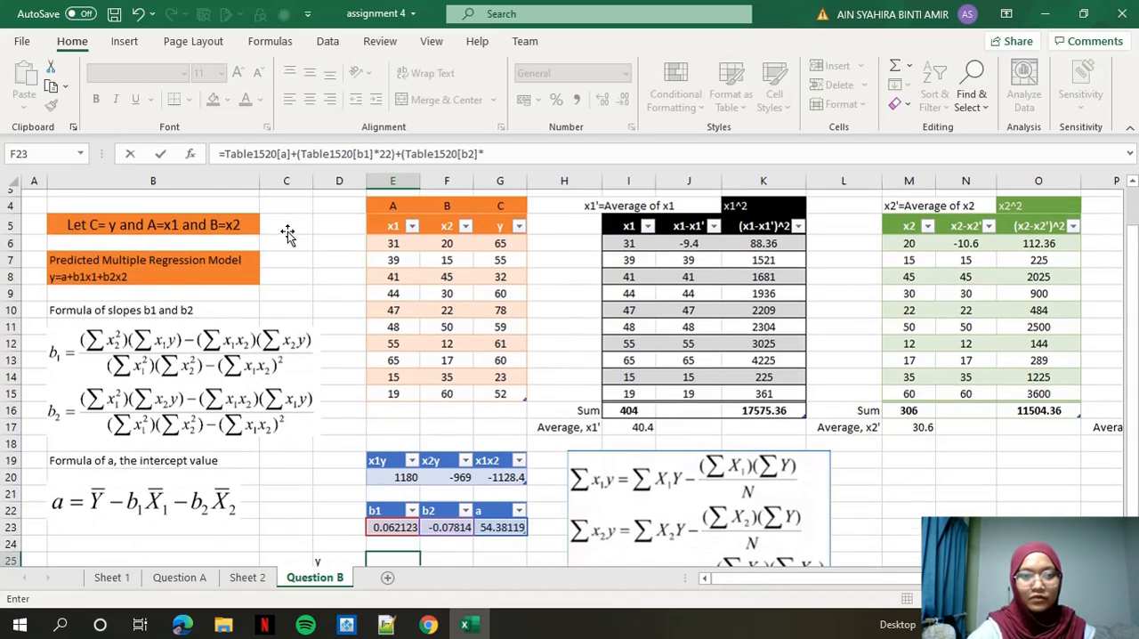
scroll(276, 267, "down", 1)
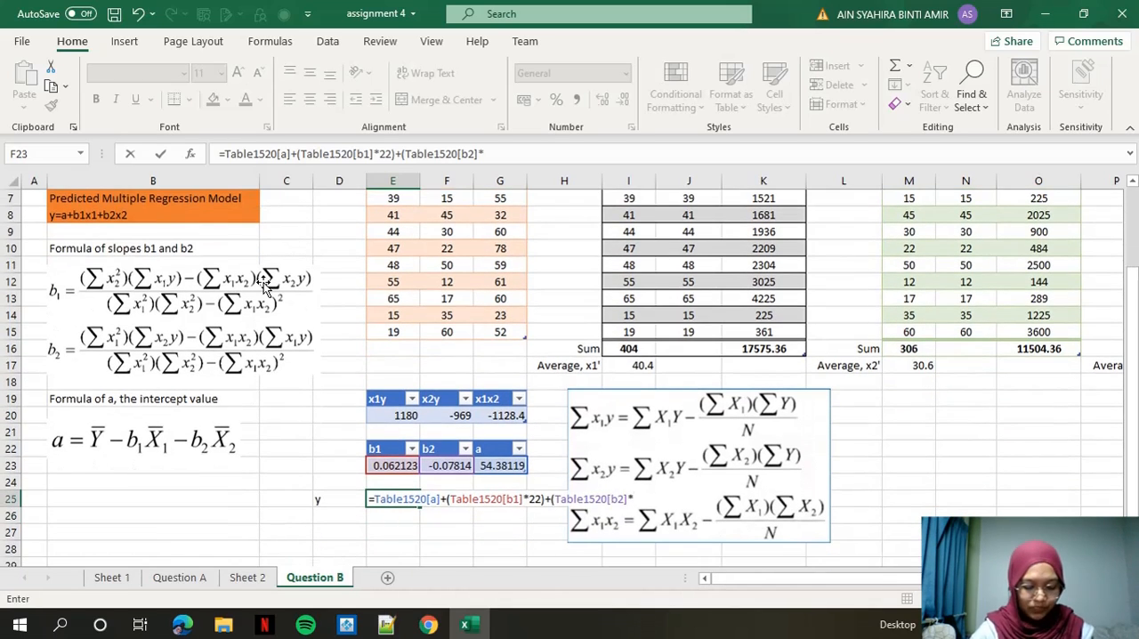
type("44")
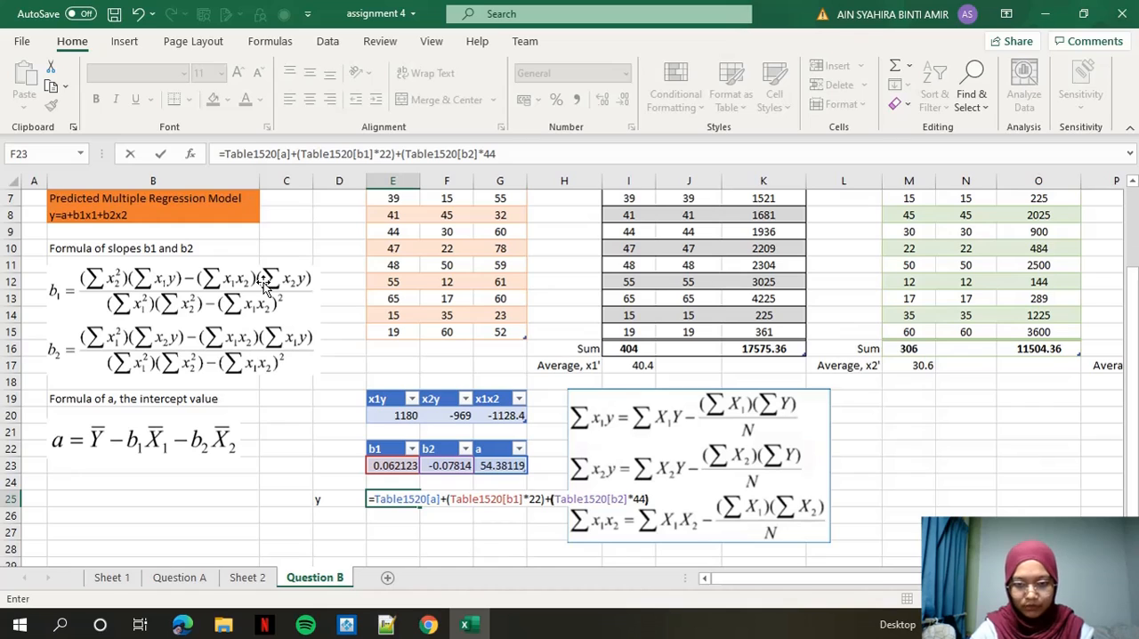
key("Return")
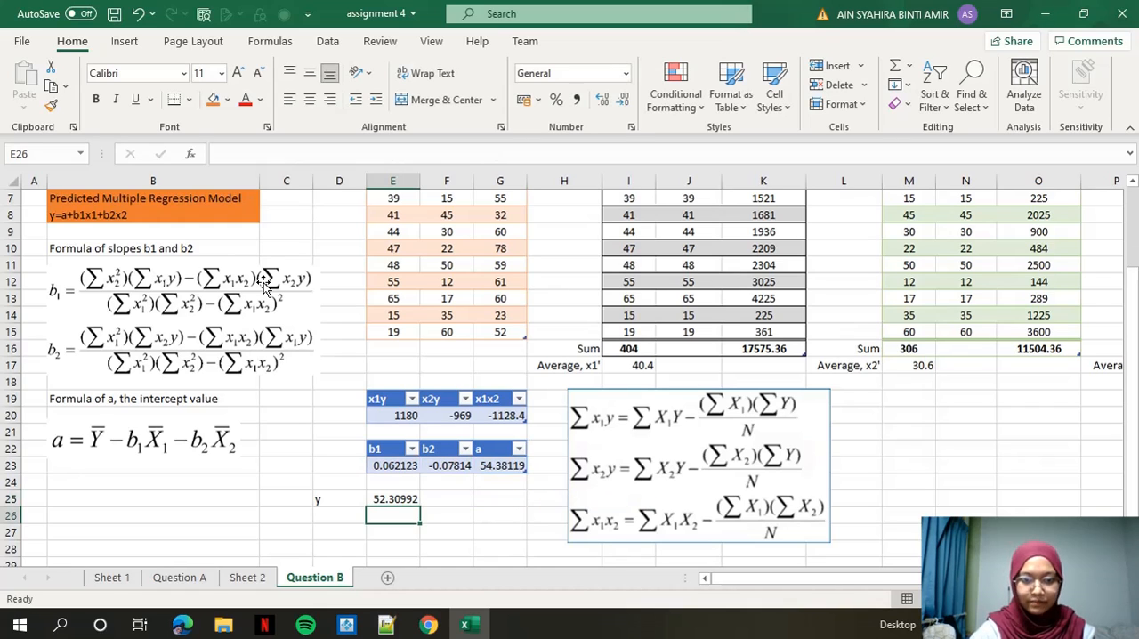
Extend the label in D25 to read "y, x1=22, x2=44".
double_click(326, 500)
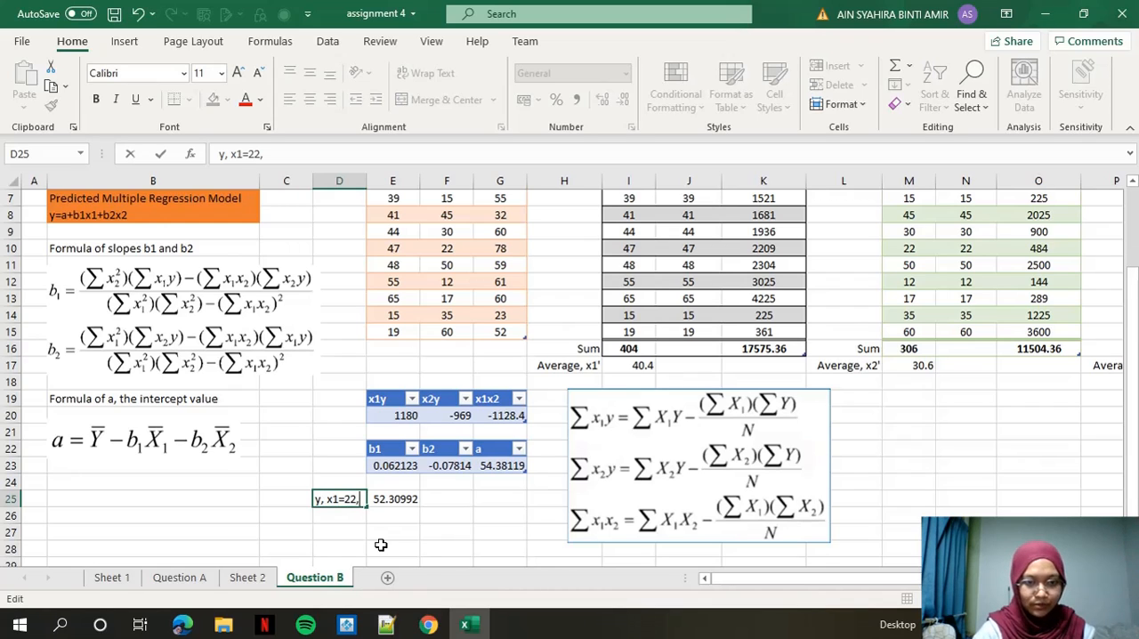
type(", x1=22, x2")
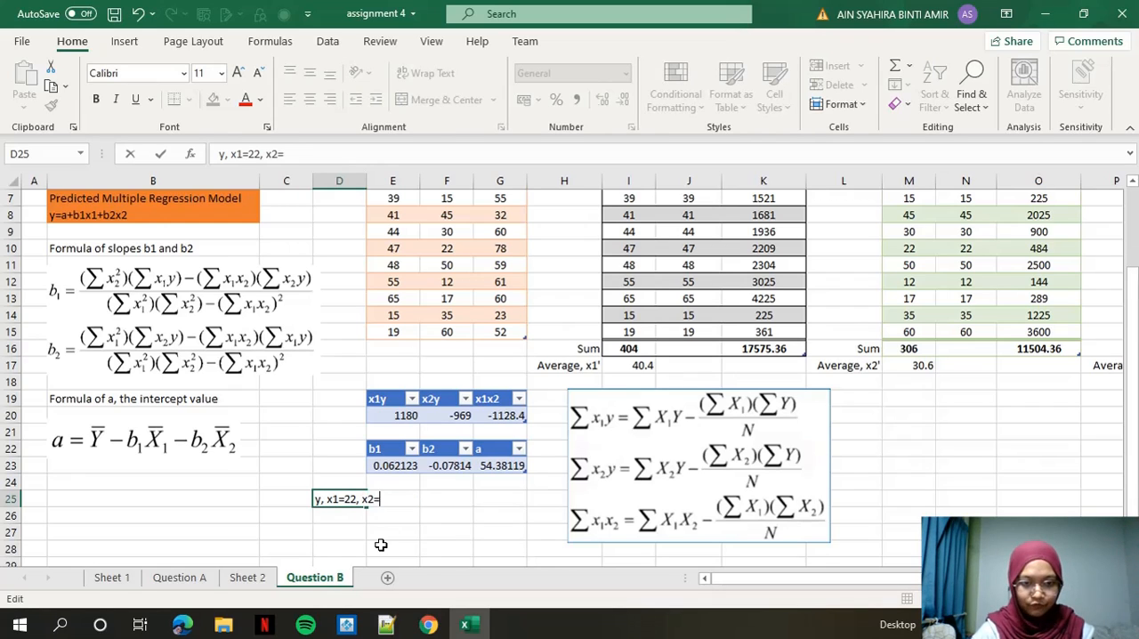
type("=44")
key("Tab")
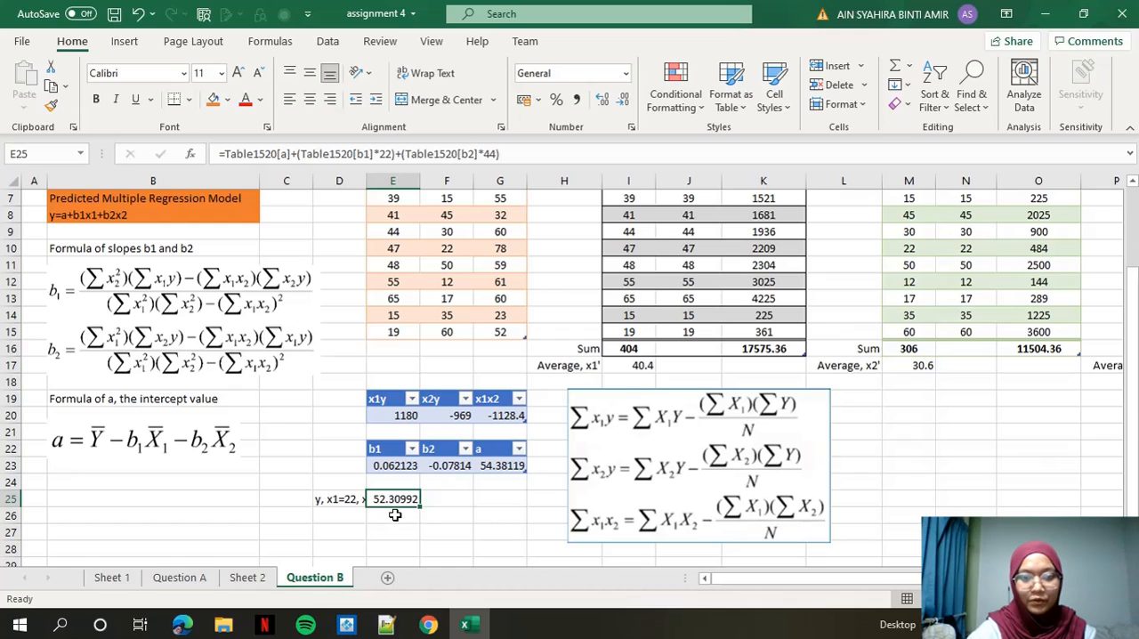
left_click(411, 514)
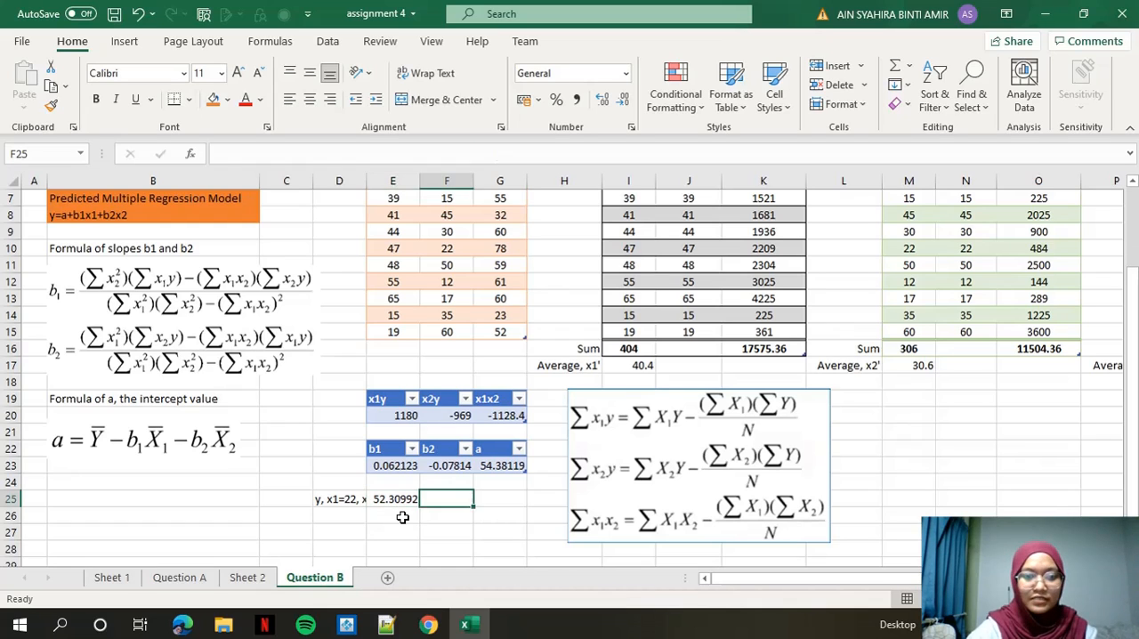